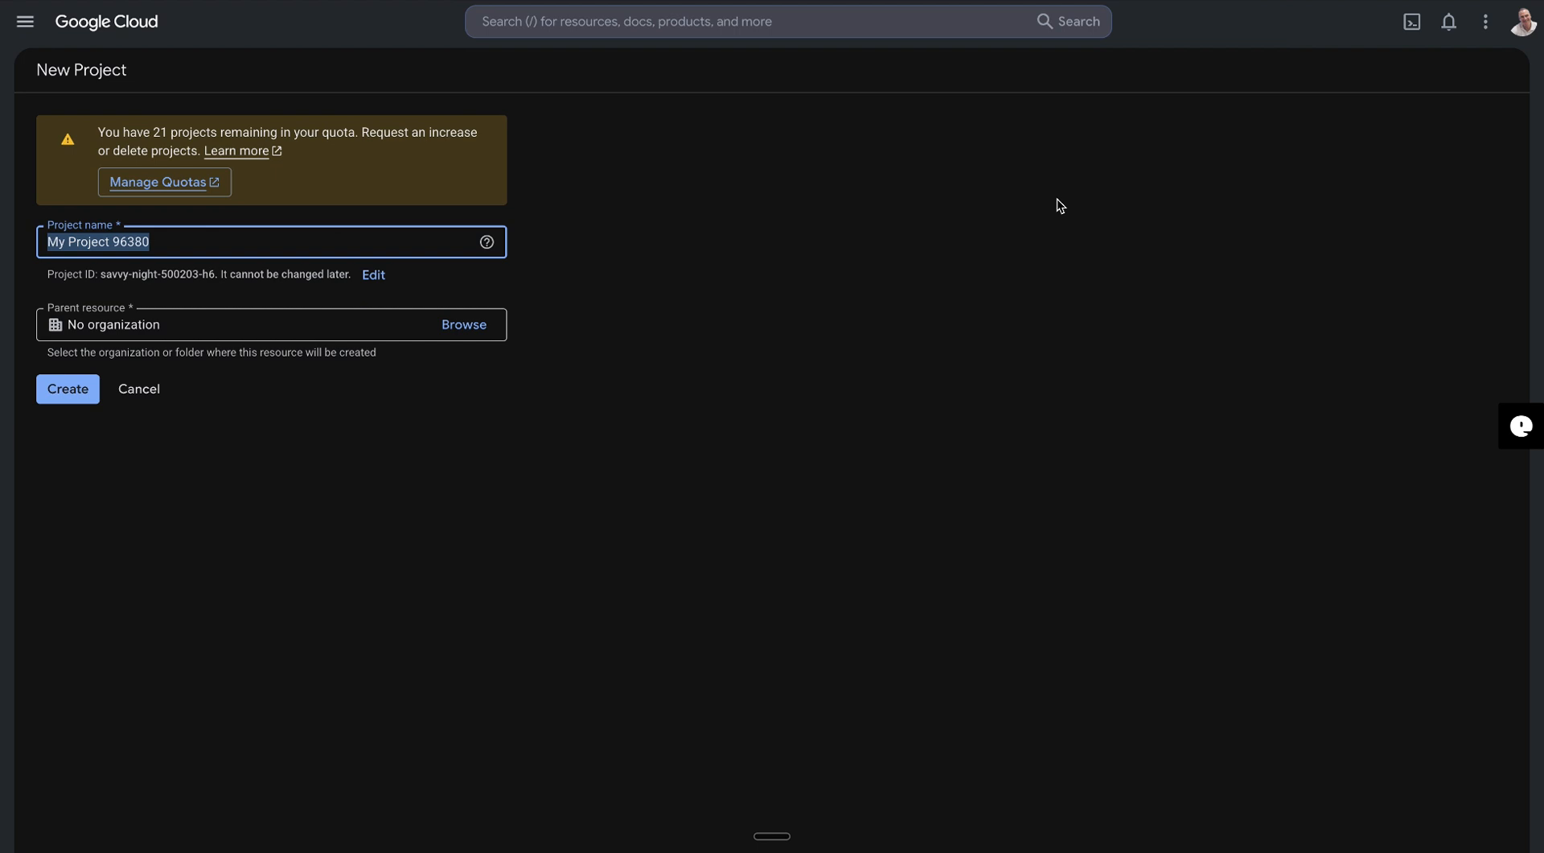
# Step: Create a project named Demo with no organization and switch to it
pyautogui.write('Deom')
pyautogui.press('BackSpace')
pyautogui.press('BackSpace')
pyautogui.write('mo')
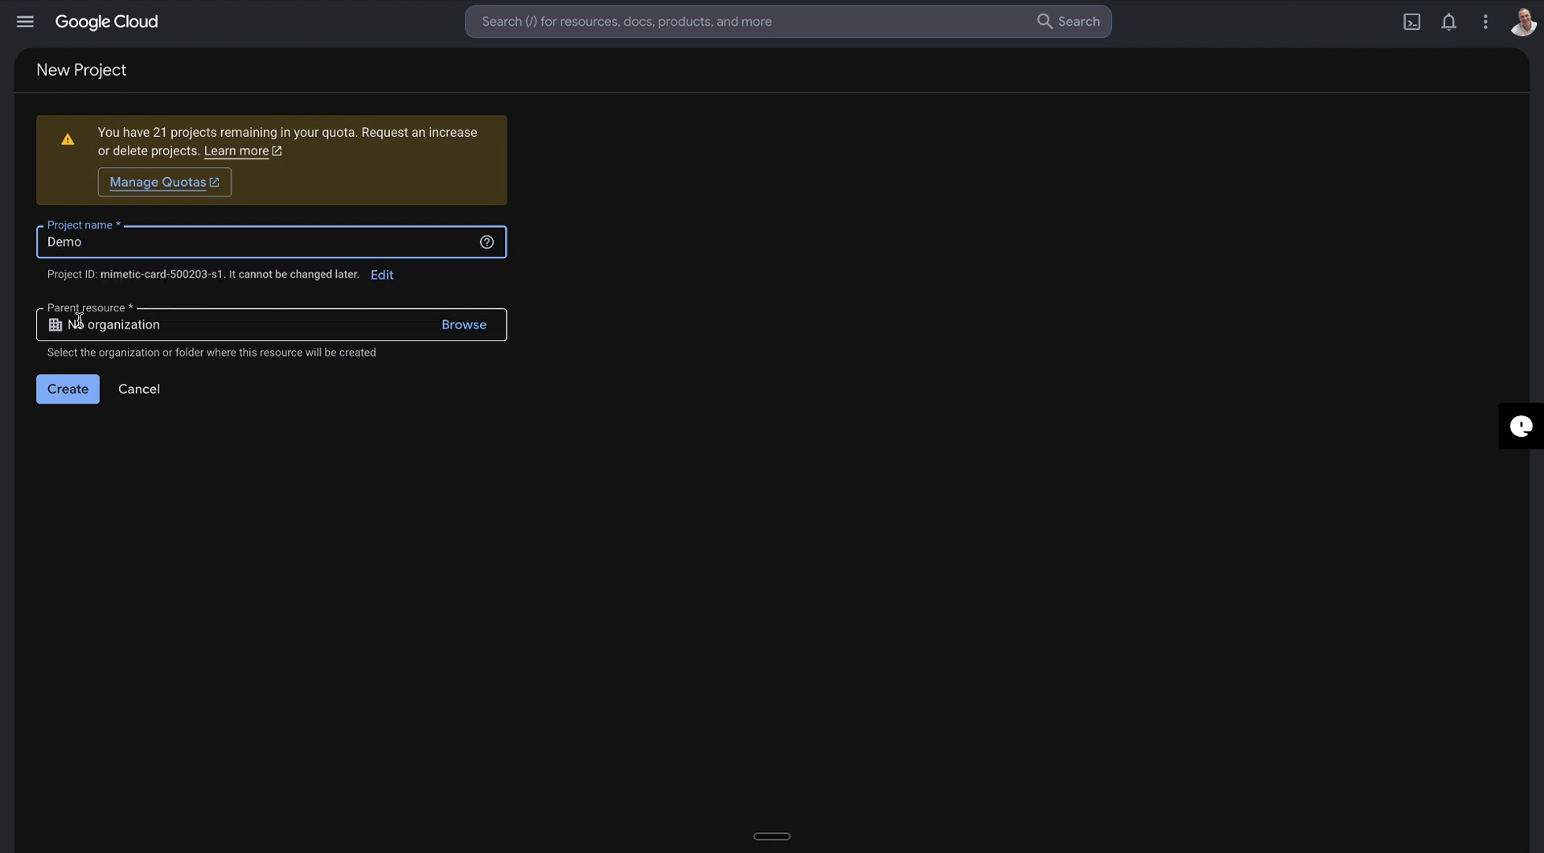
pyautogui.click(67, 391)
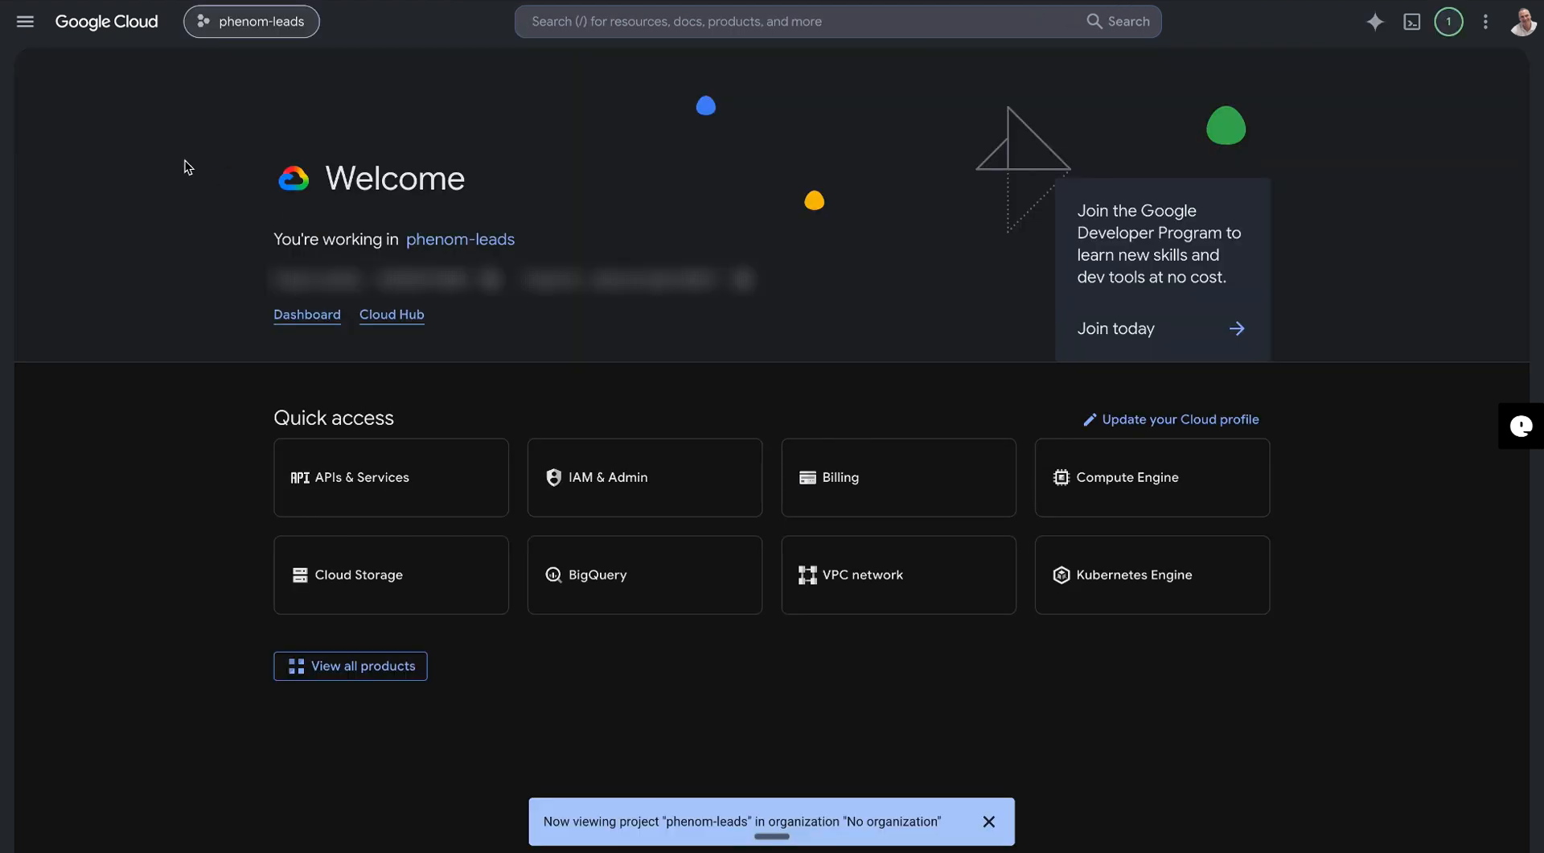
pyautogui.click(245, 25)
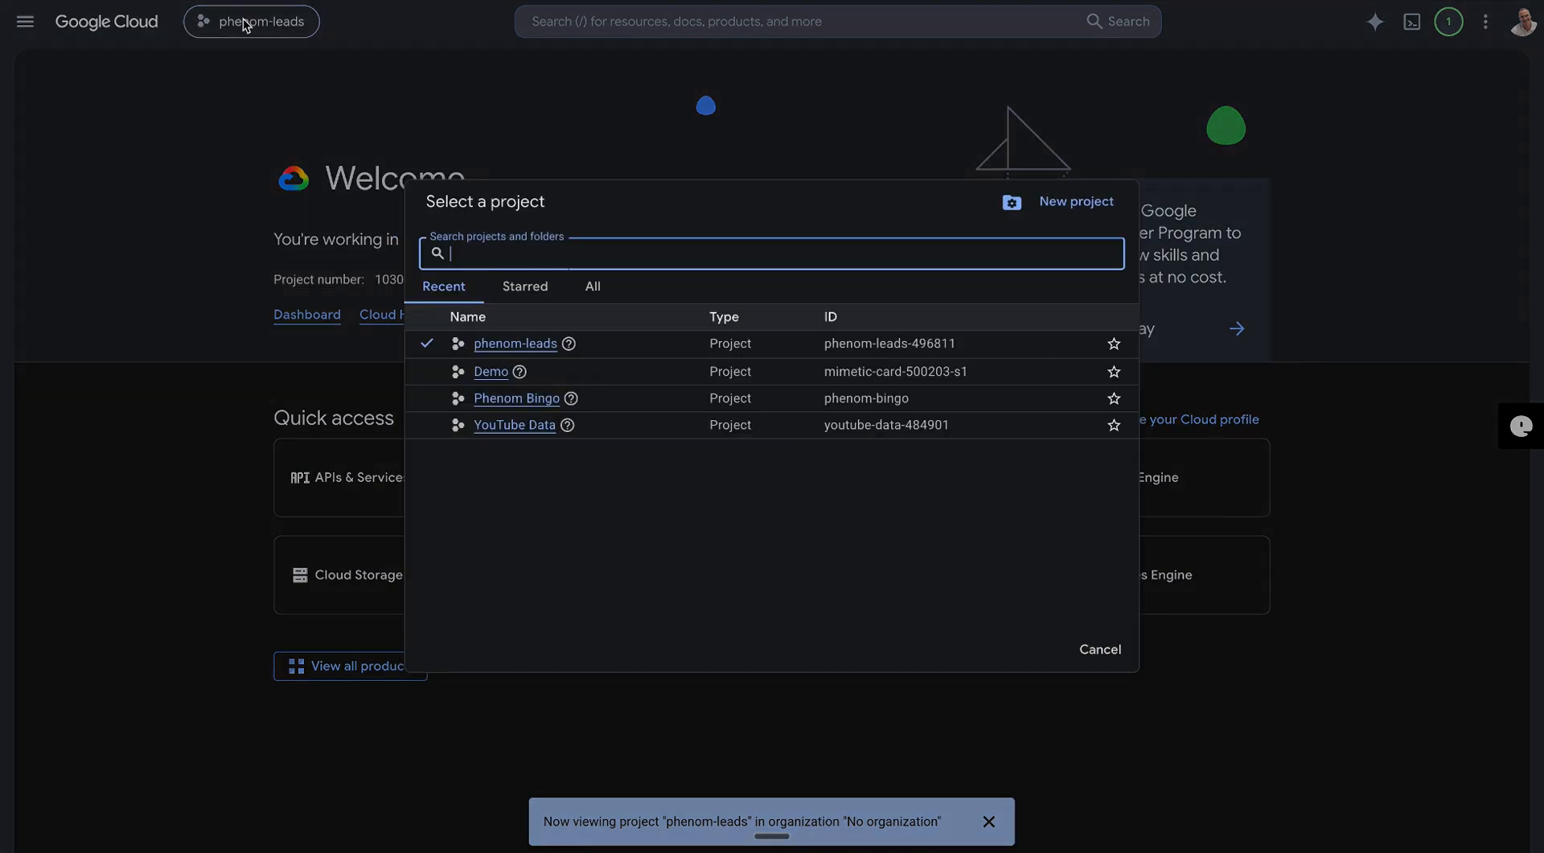
pyautogui.click(493, 372)
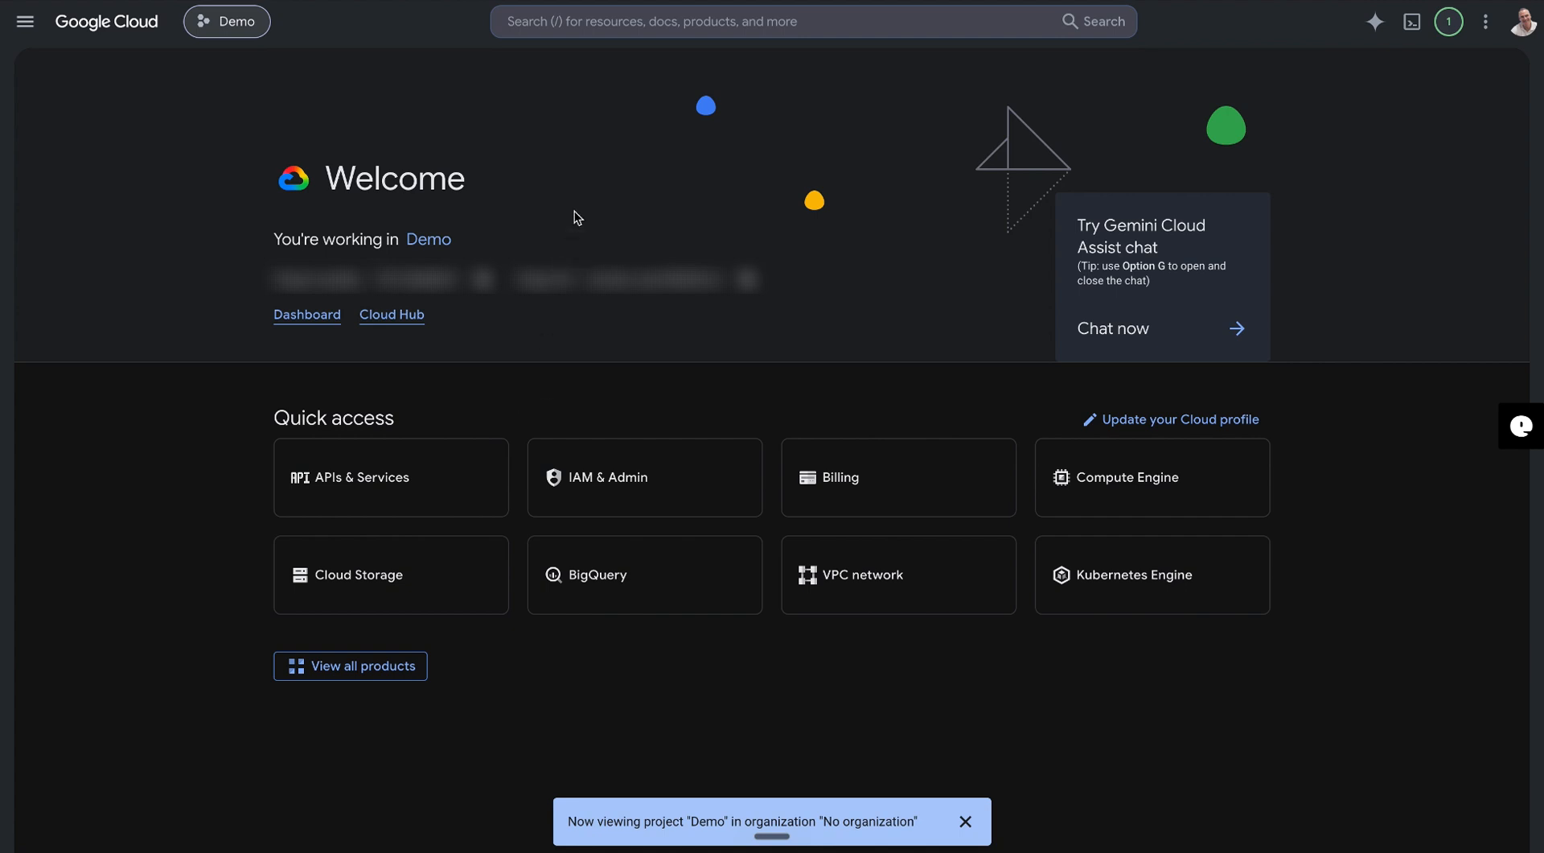
# Step: Search for "youtube data" and enable the YouTube Data API v3 for the Demo project
pyautogui.click(635, 19)
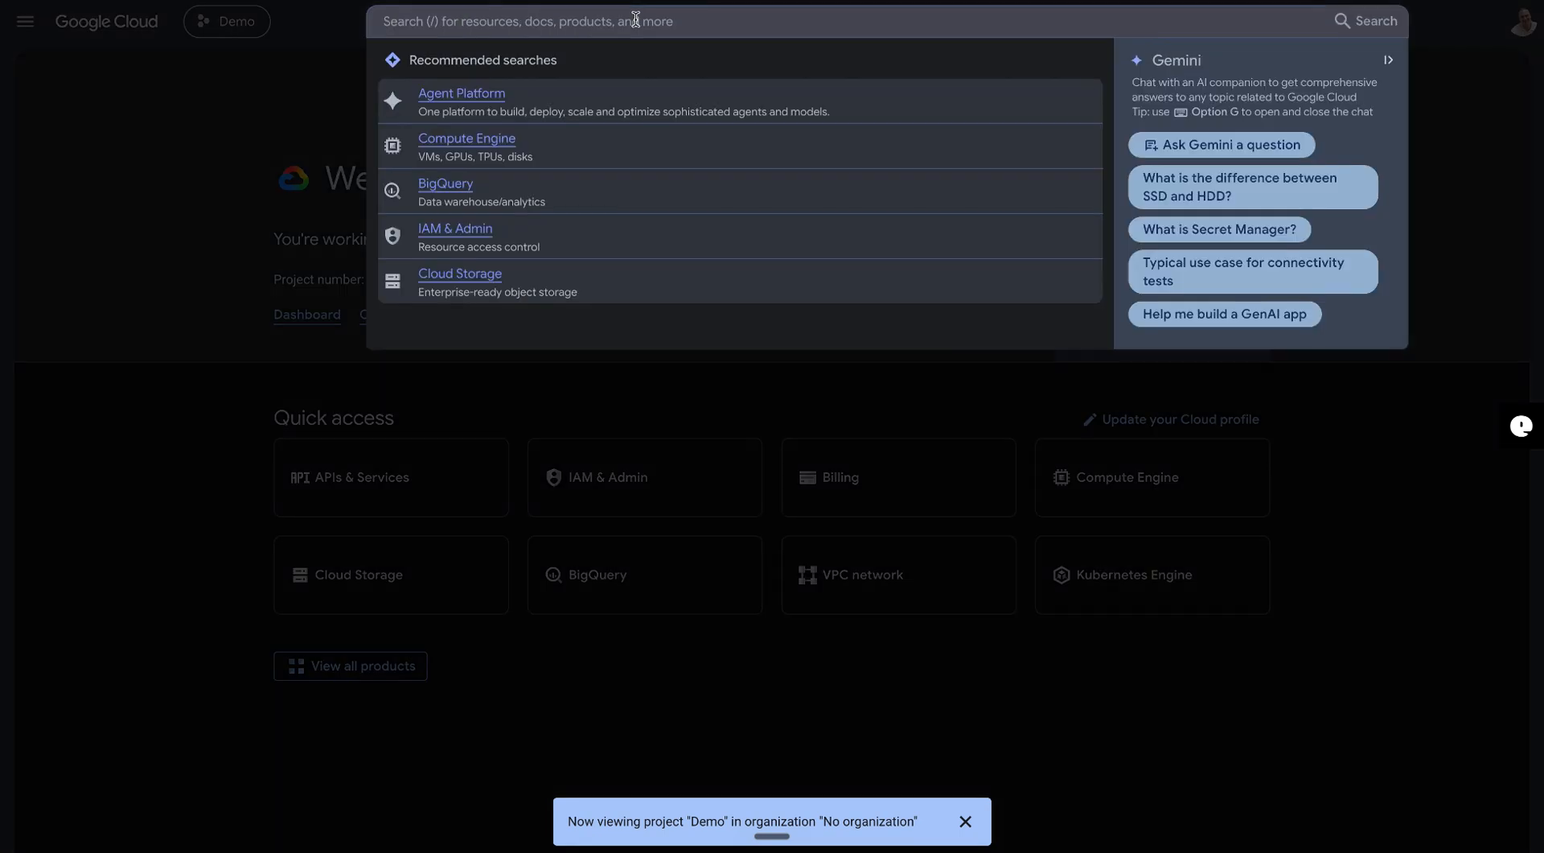
pyautogui.write('yout')
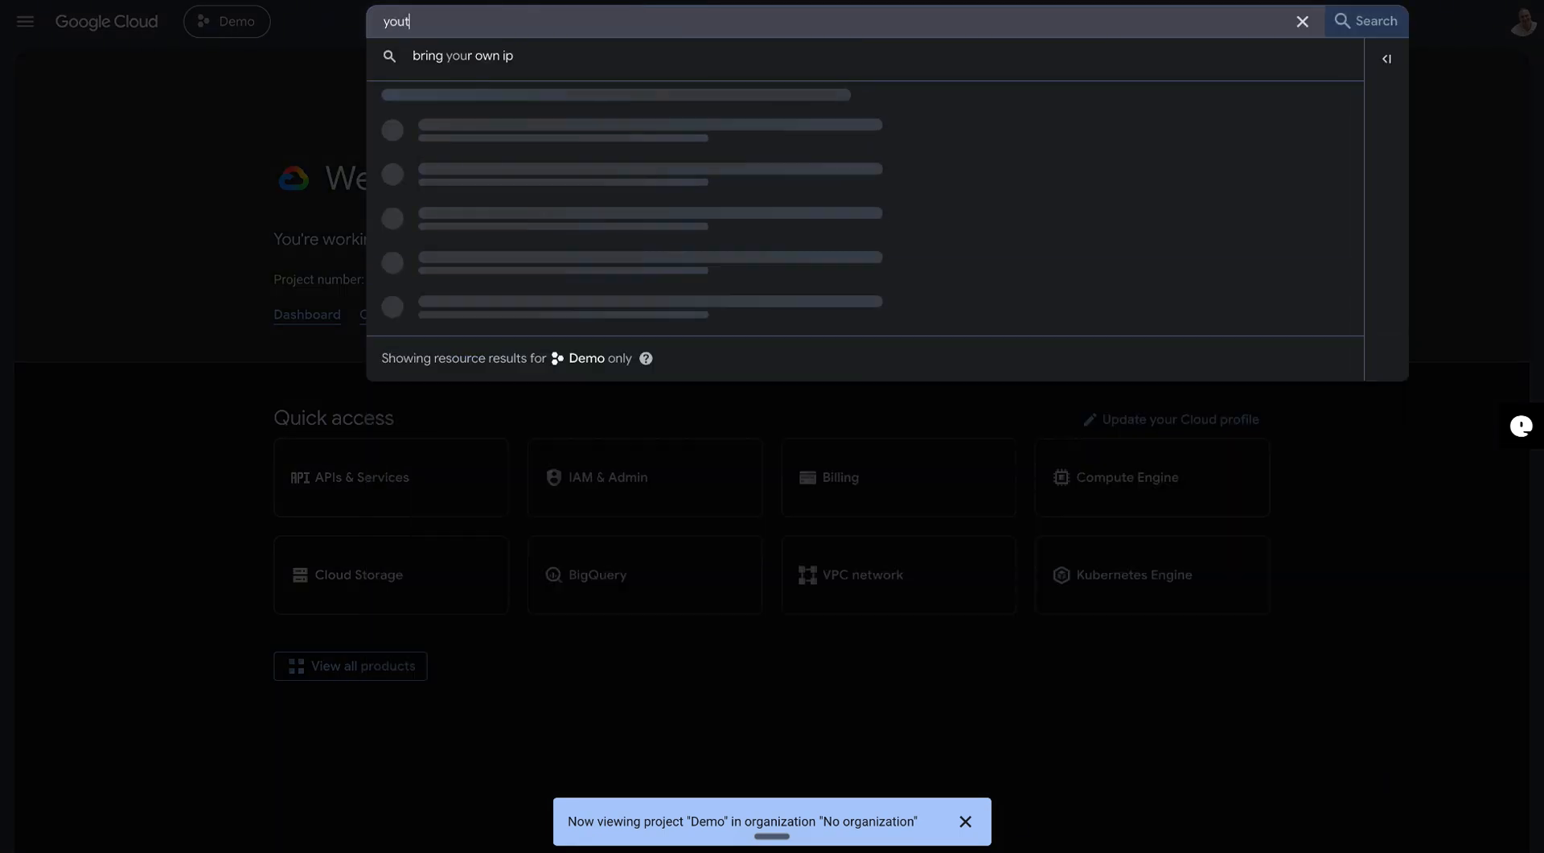
pyautogui.write('ube')
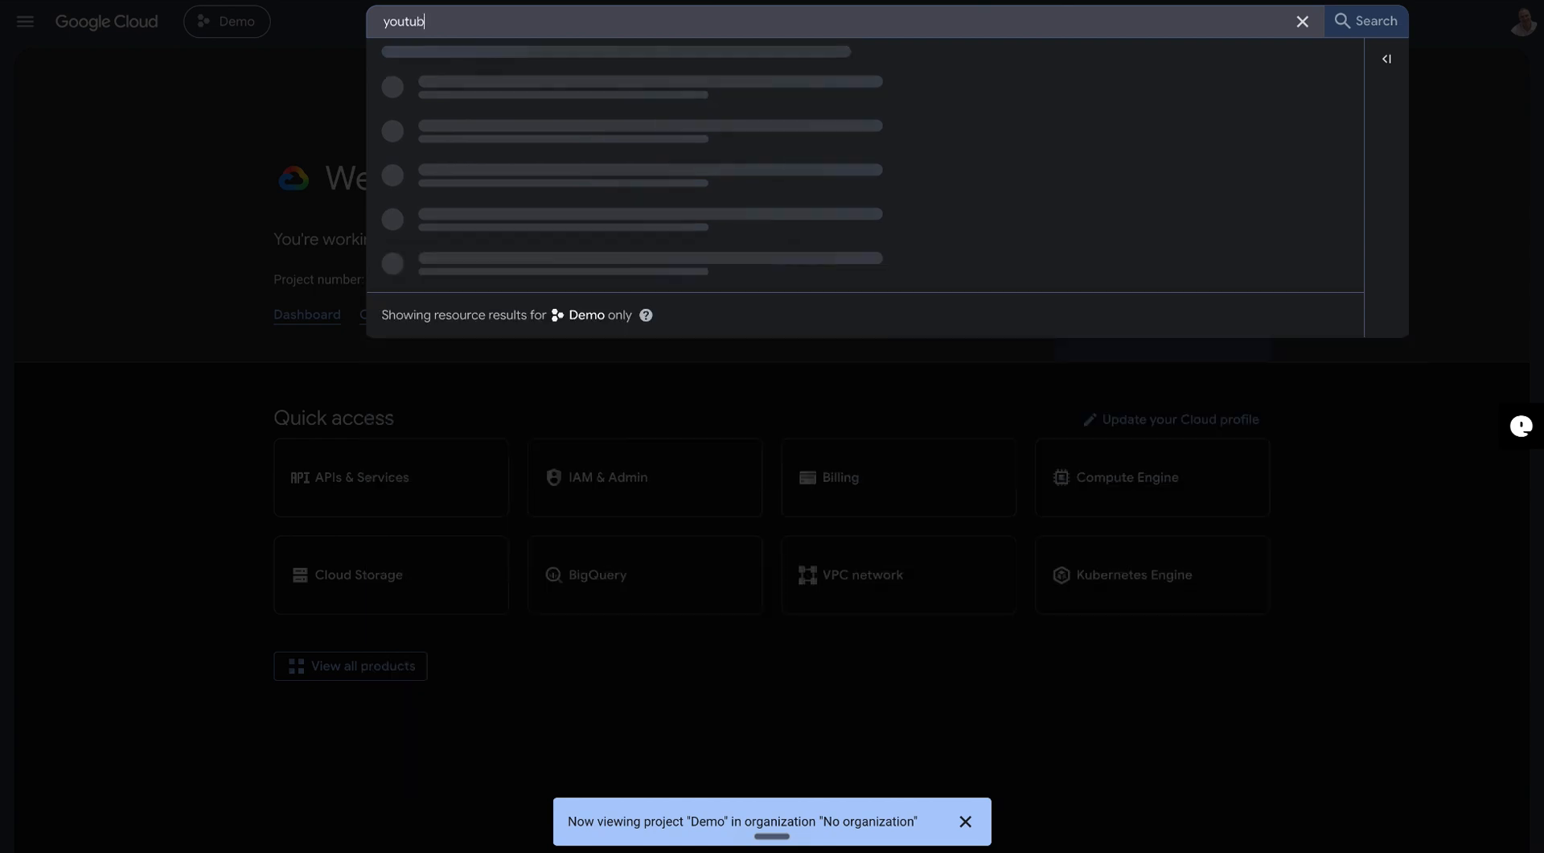
pyautogui.write(' data')
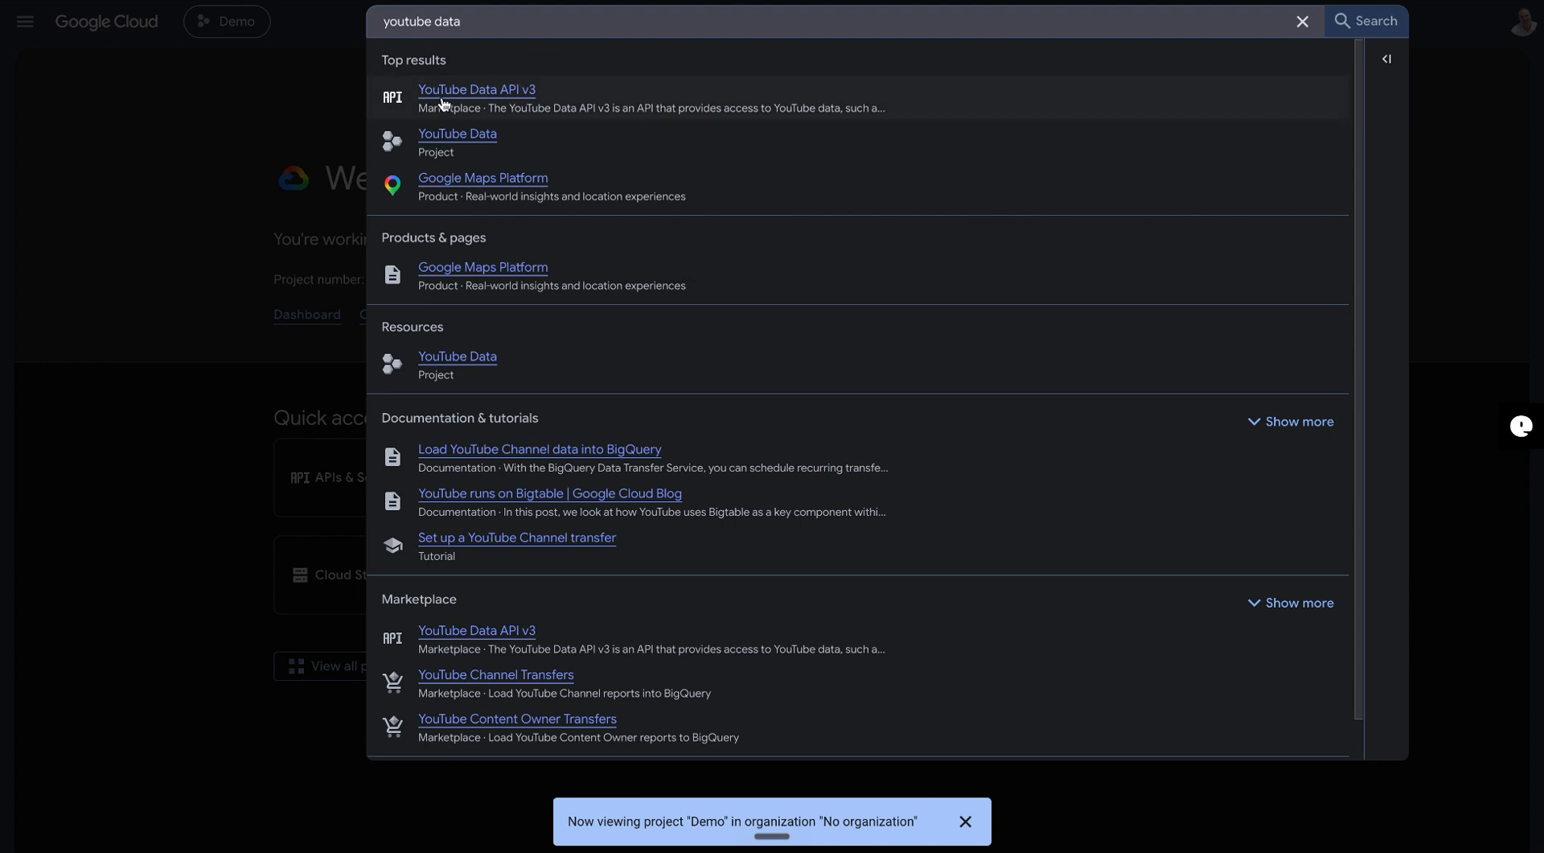
pyautogui.click(504, 98)
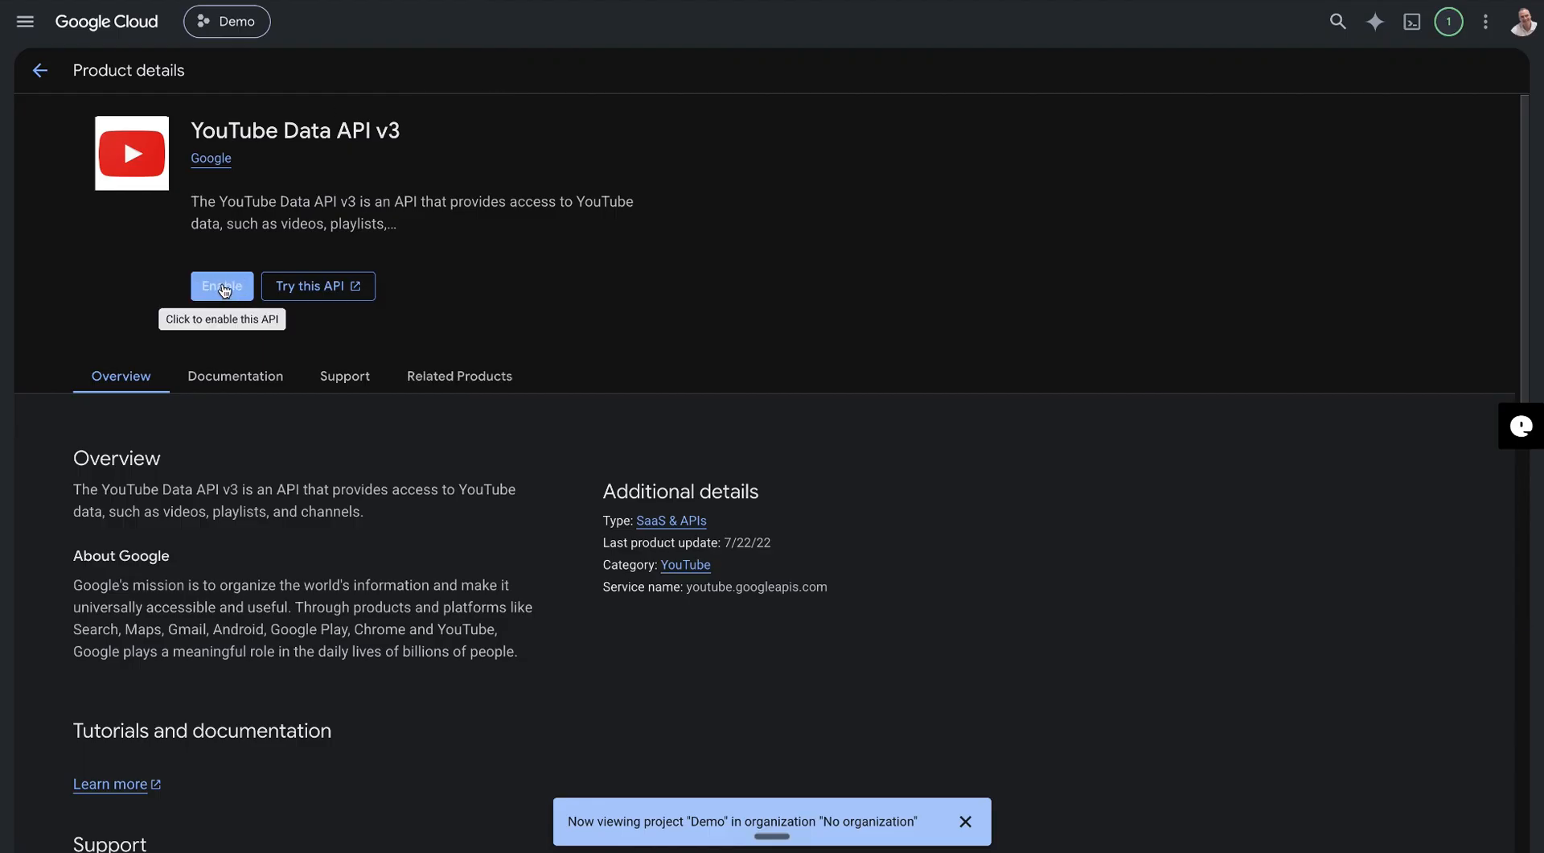
pyautogui.click(223, 286)
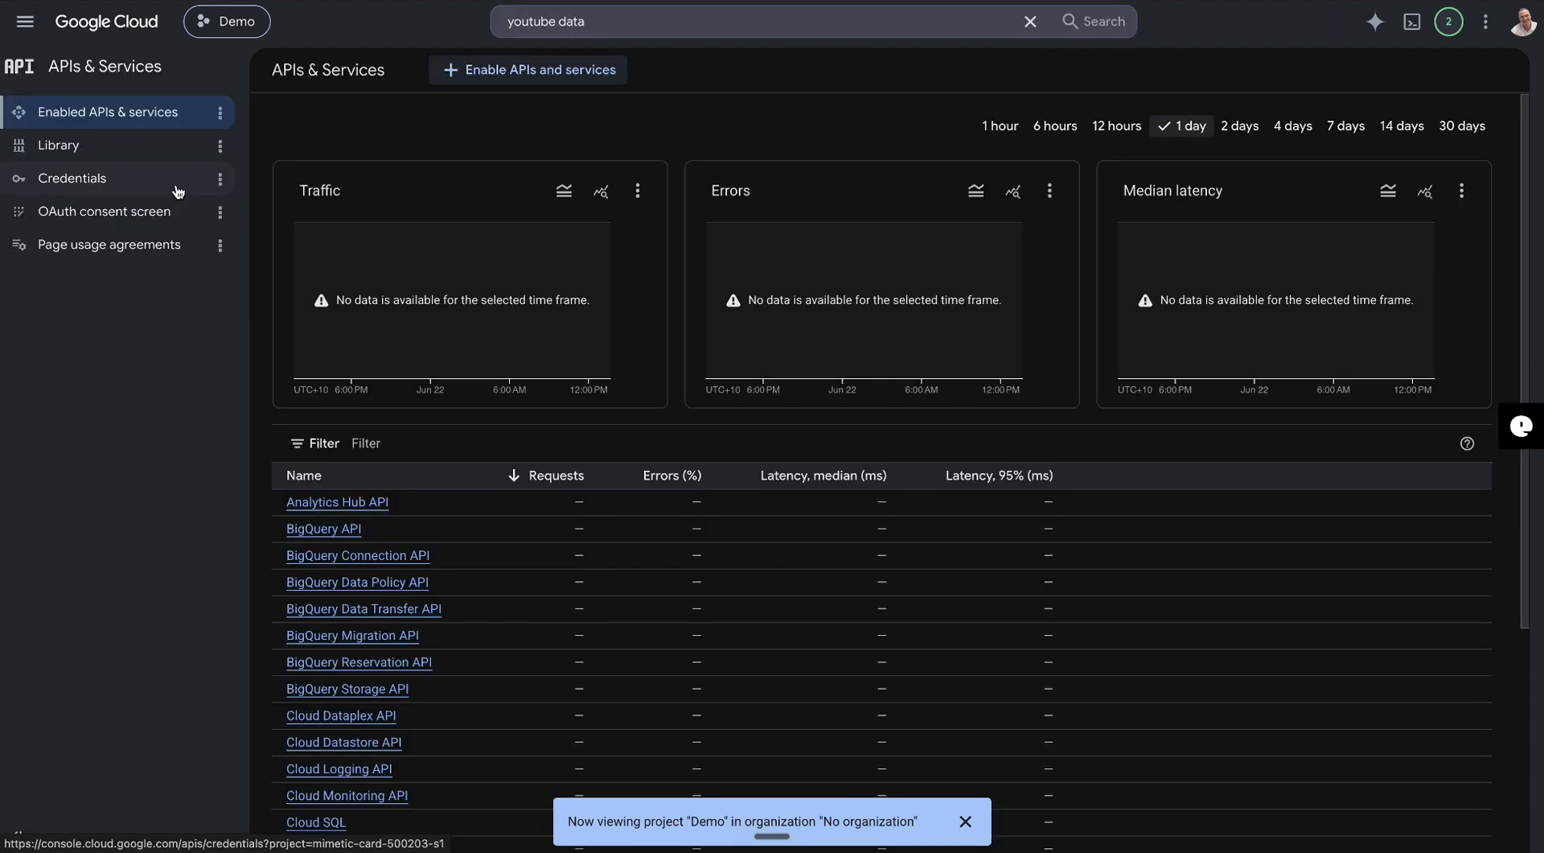
# Step: Create an API key named "On Bingo YouTube" restricted to YouTube Data API v3, with application restrictions set to None
pyautogui.click(81, 180)
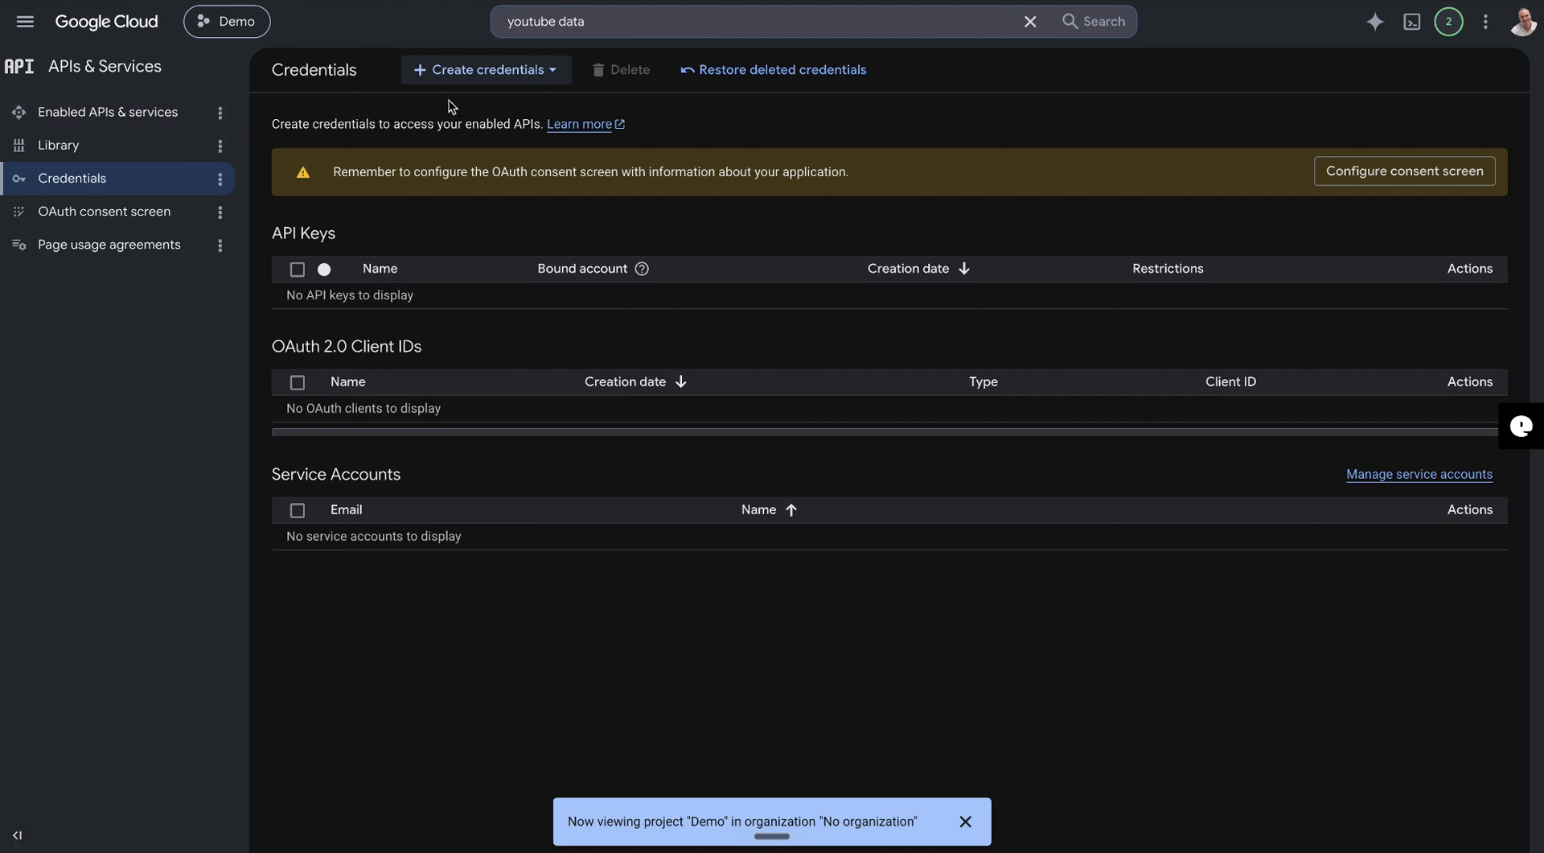
pyautogui.click(474, 71)
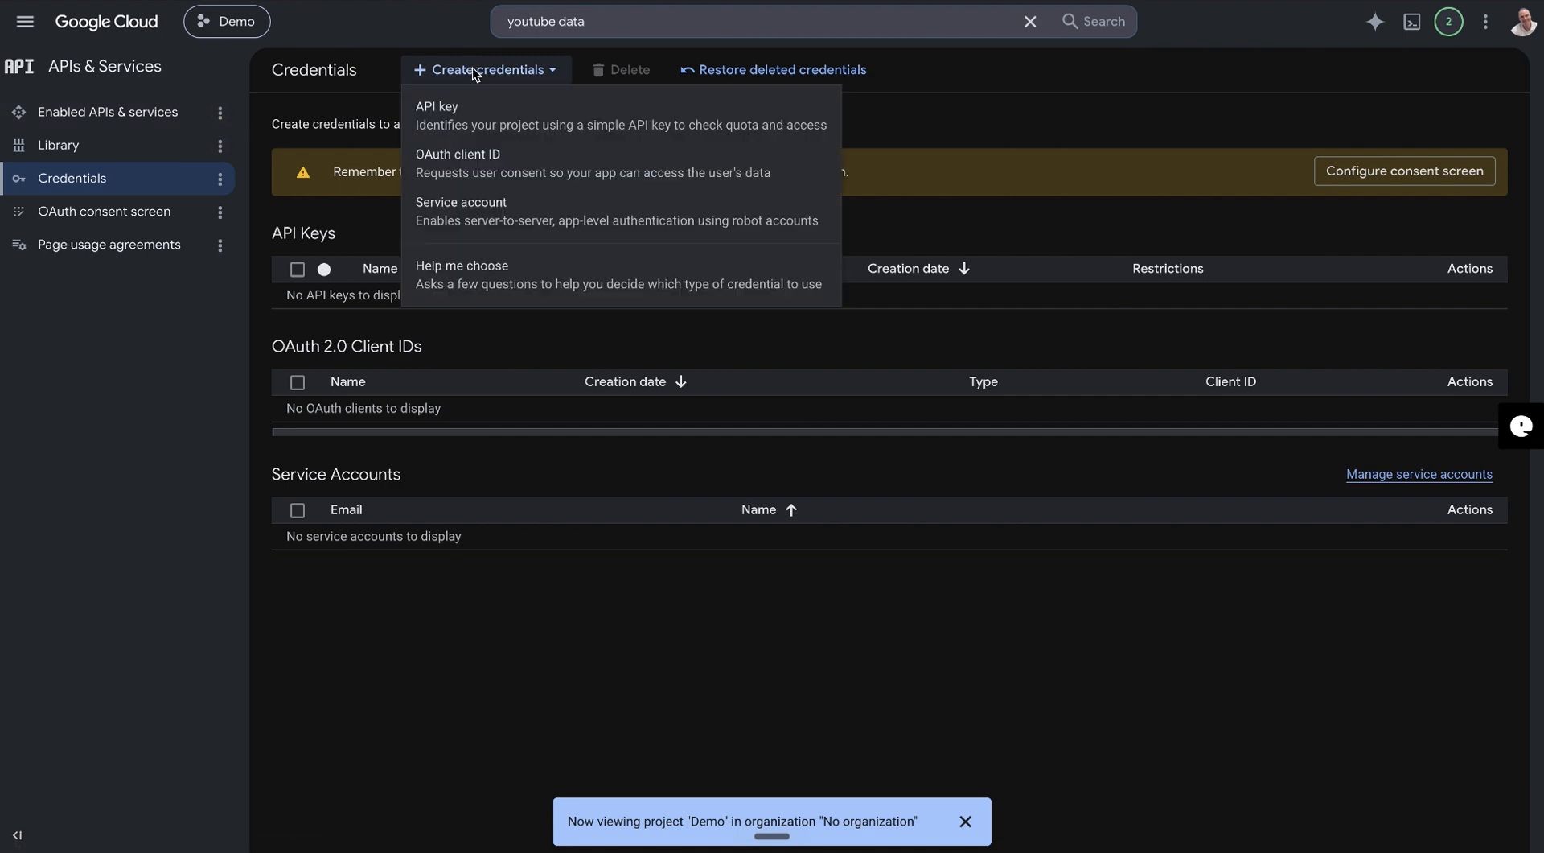
pyautogui.click(452, 110)
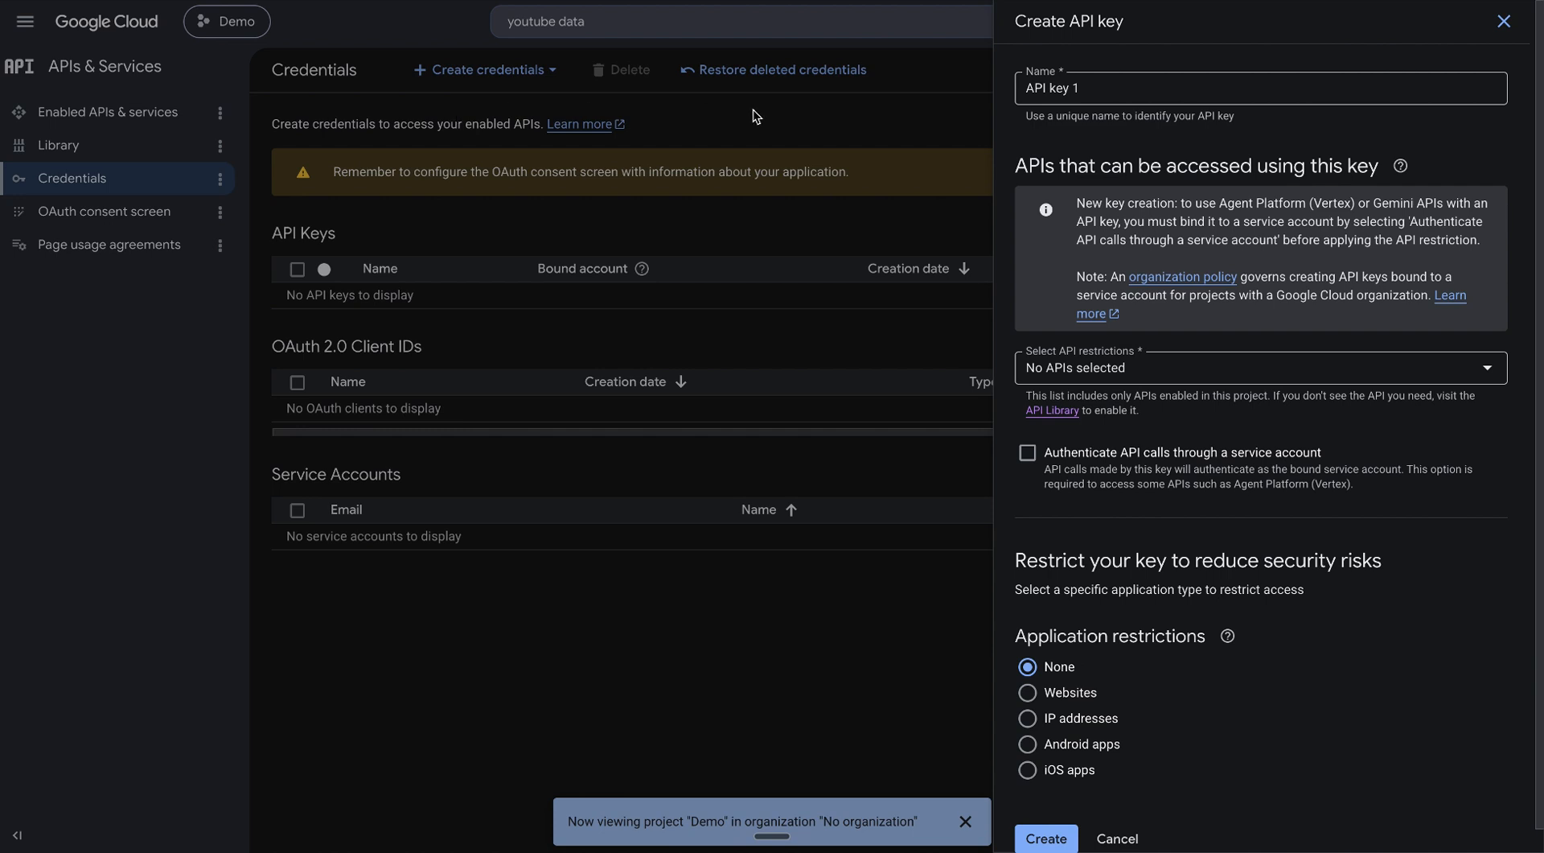
pyautogui.click(1100, 80)
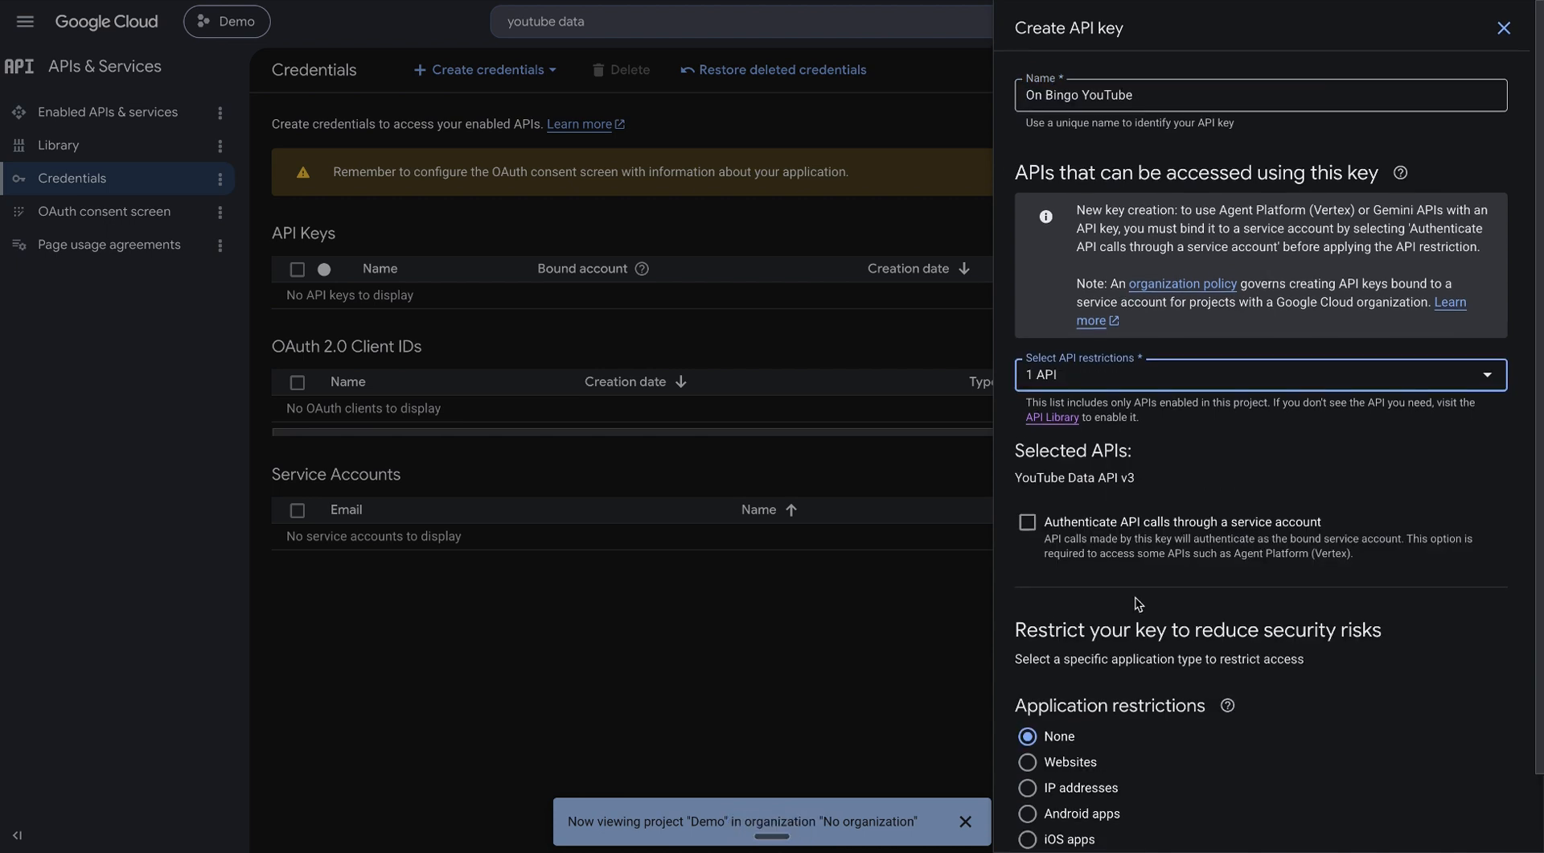
pyautogui.scroll(-1, 1132, 692)
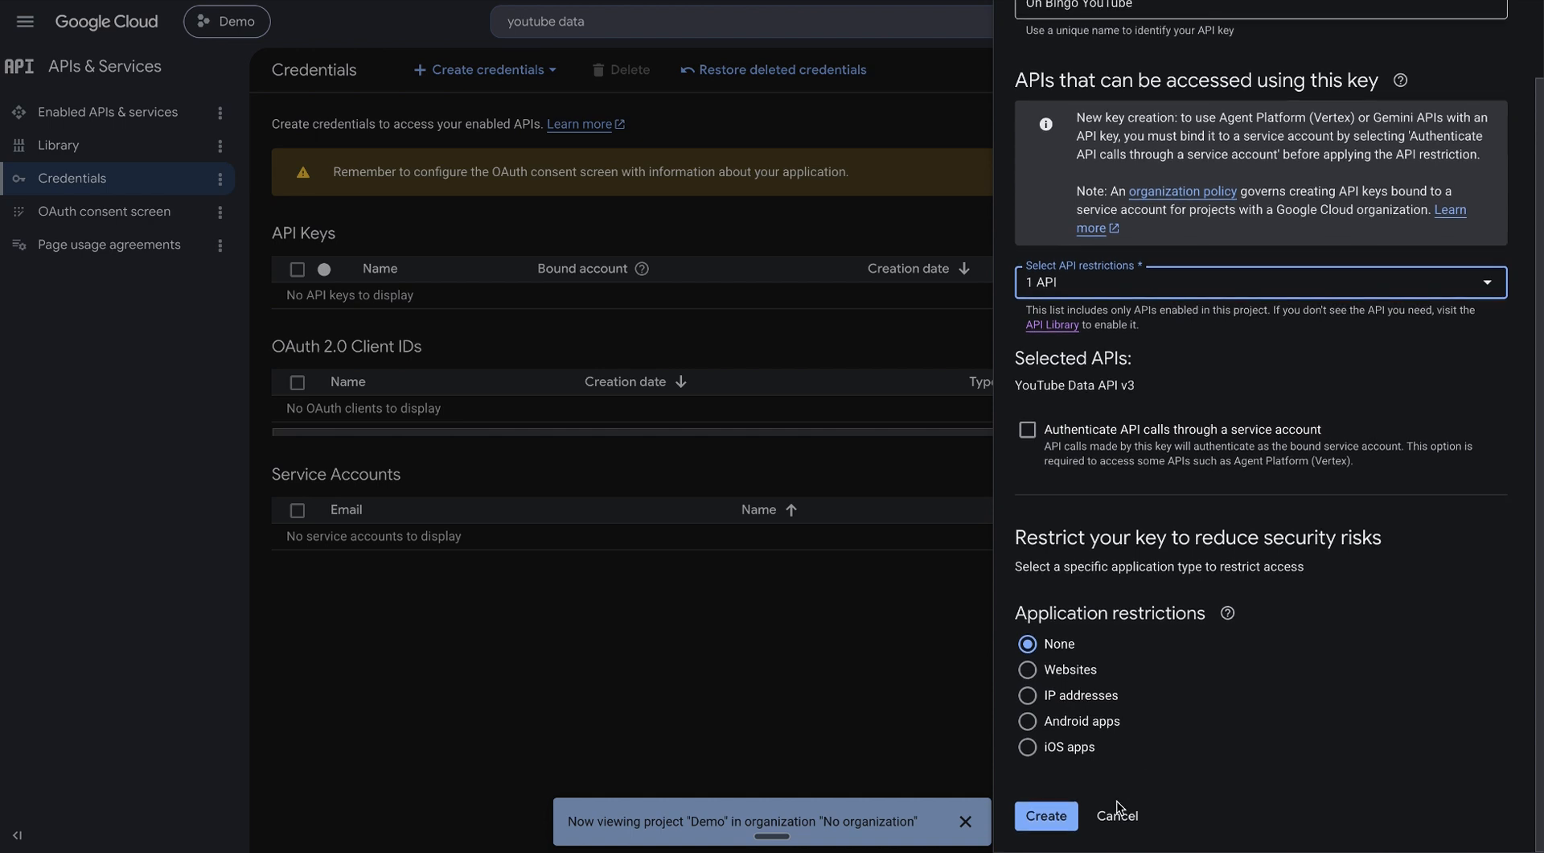
pyautogui.click(1043, 816)
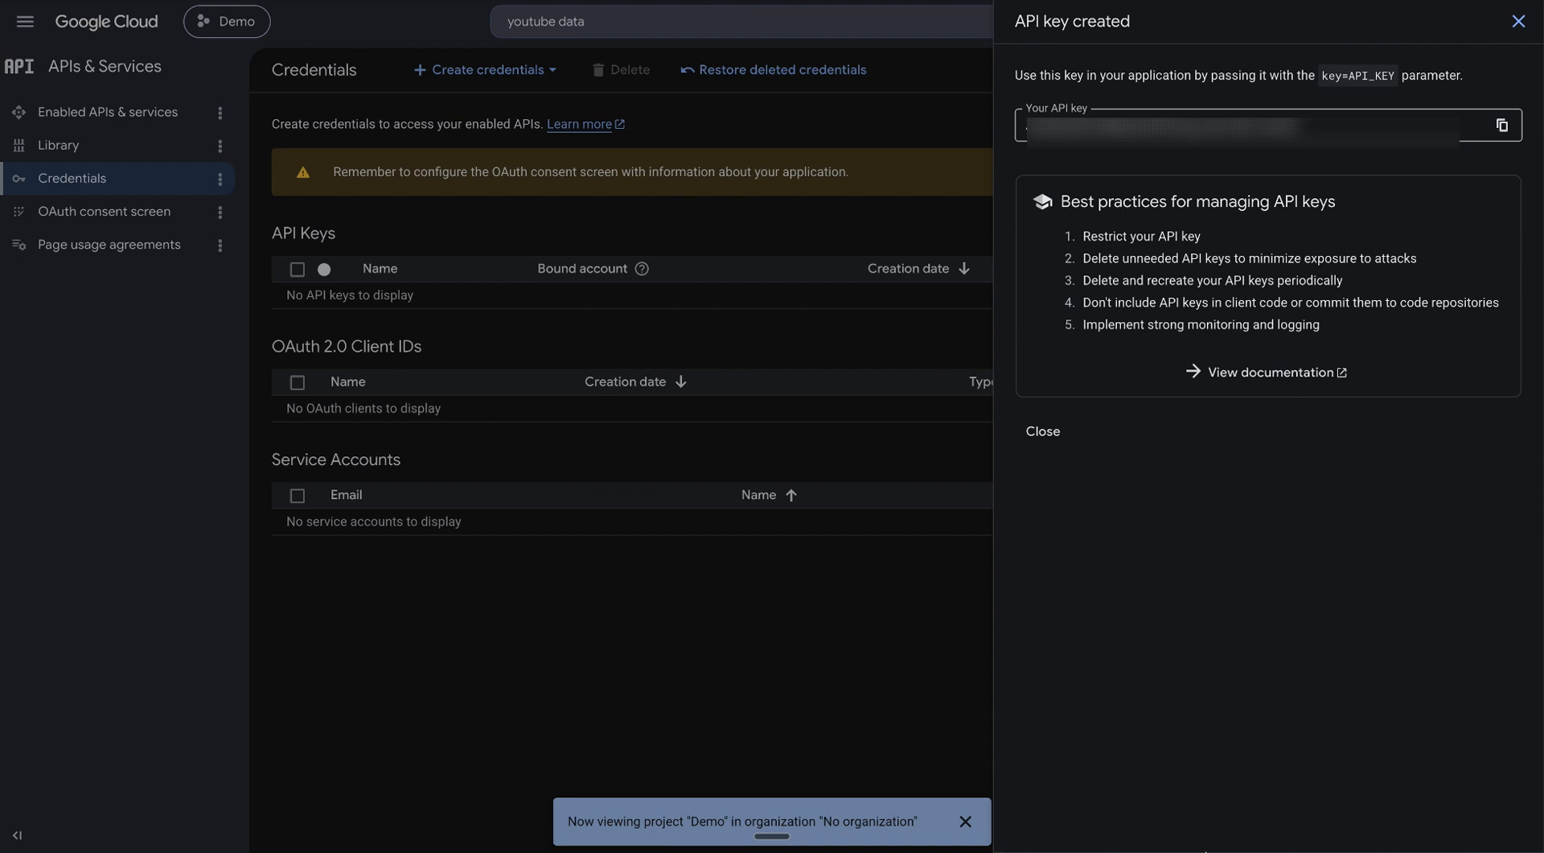
# Step: Switch to Music Bingo Card Generator and save its settings with the YouTube API key filled in
pyautogui.moveTo(1195, 846)
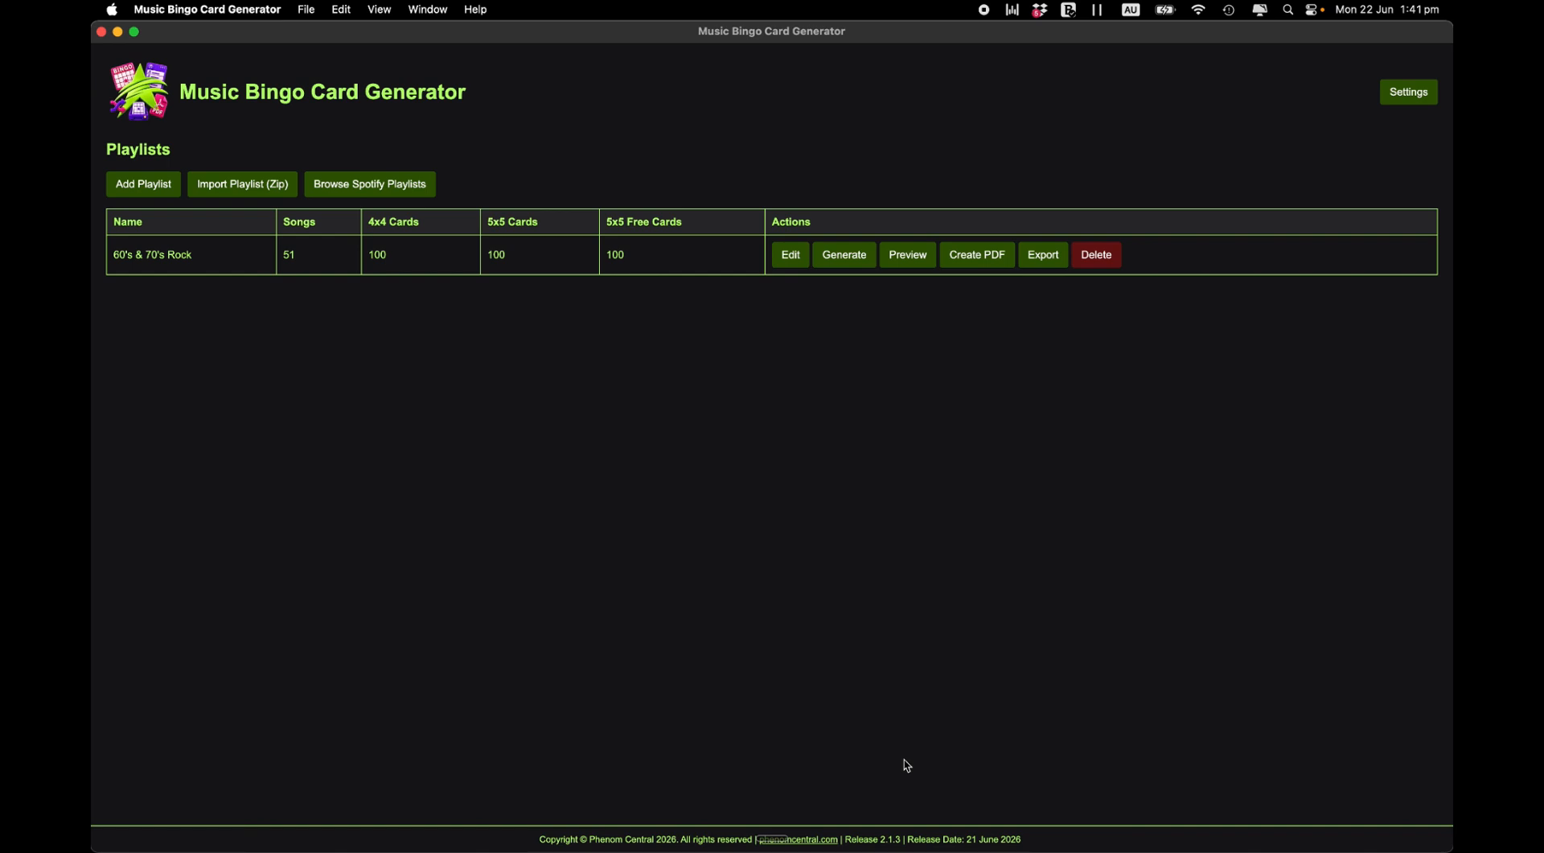
pyautogui.click(1408, 94)
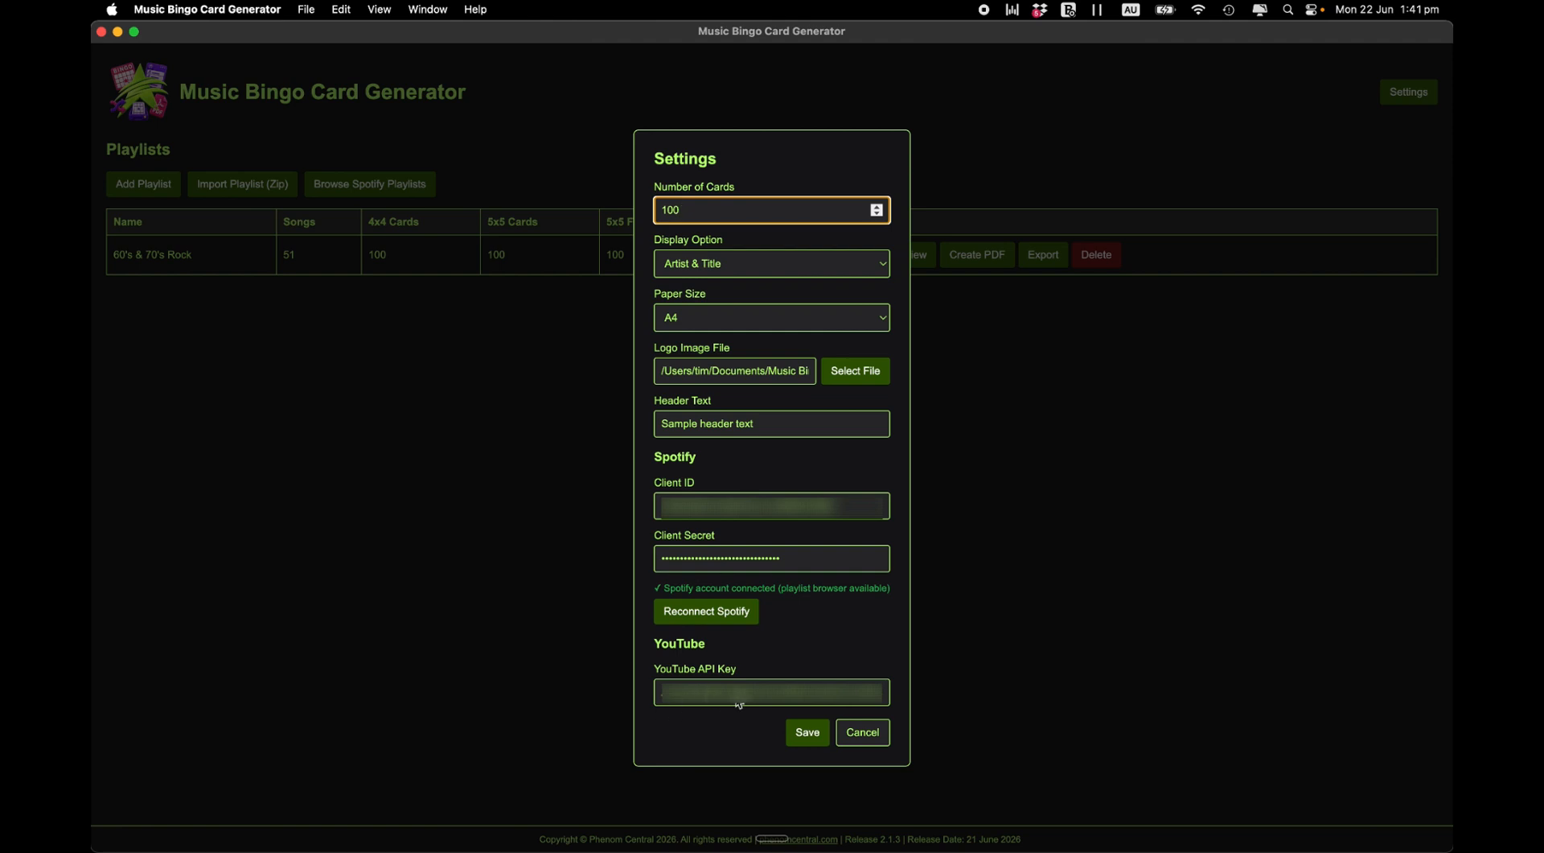
pyautogui.click(817, 738)
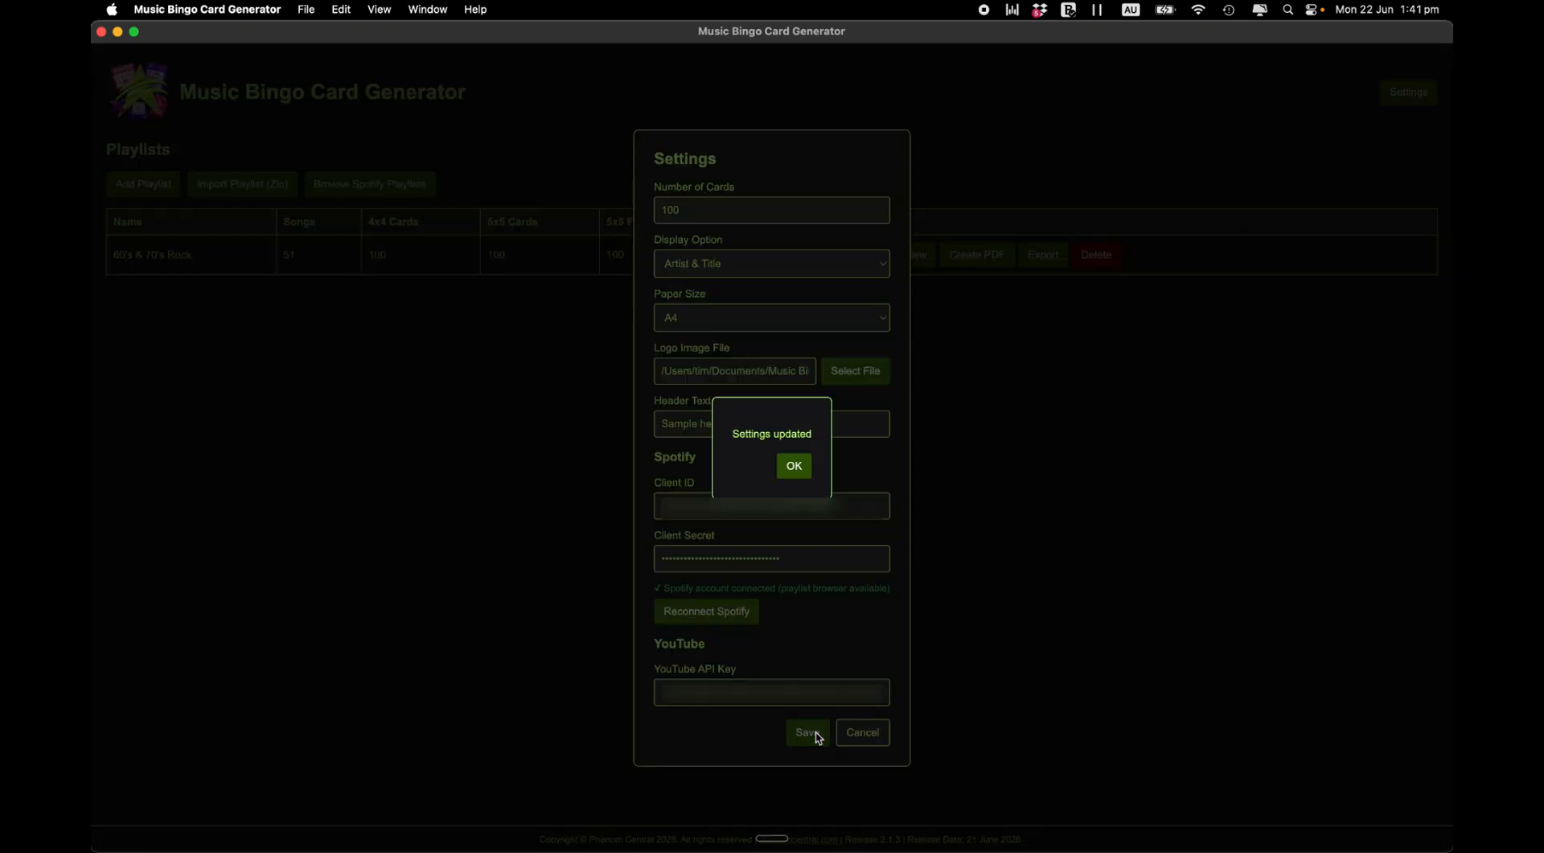
pyautogui.click(794, 466)
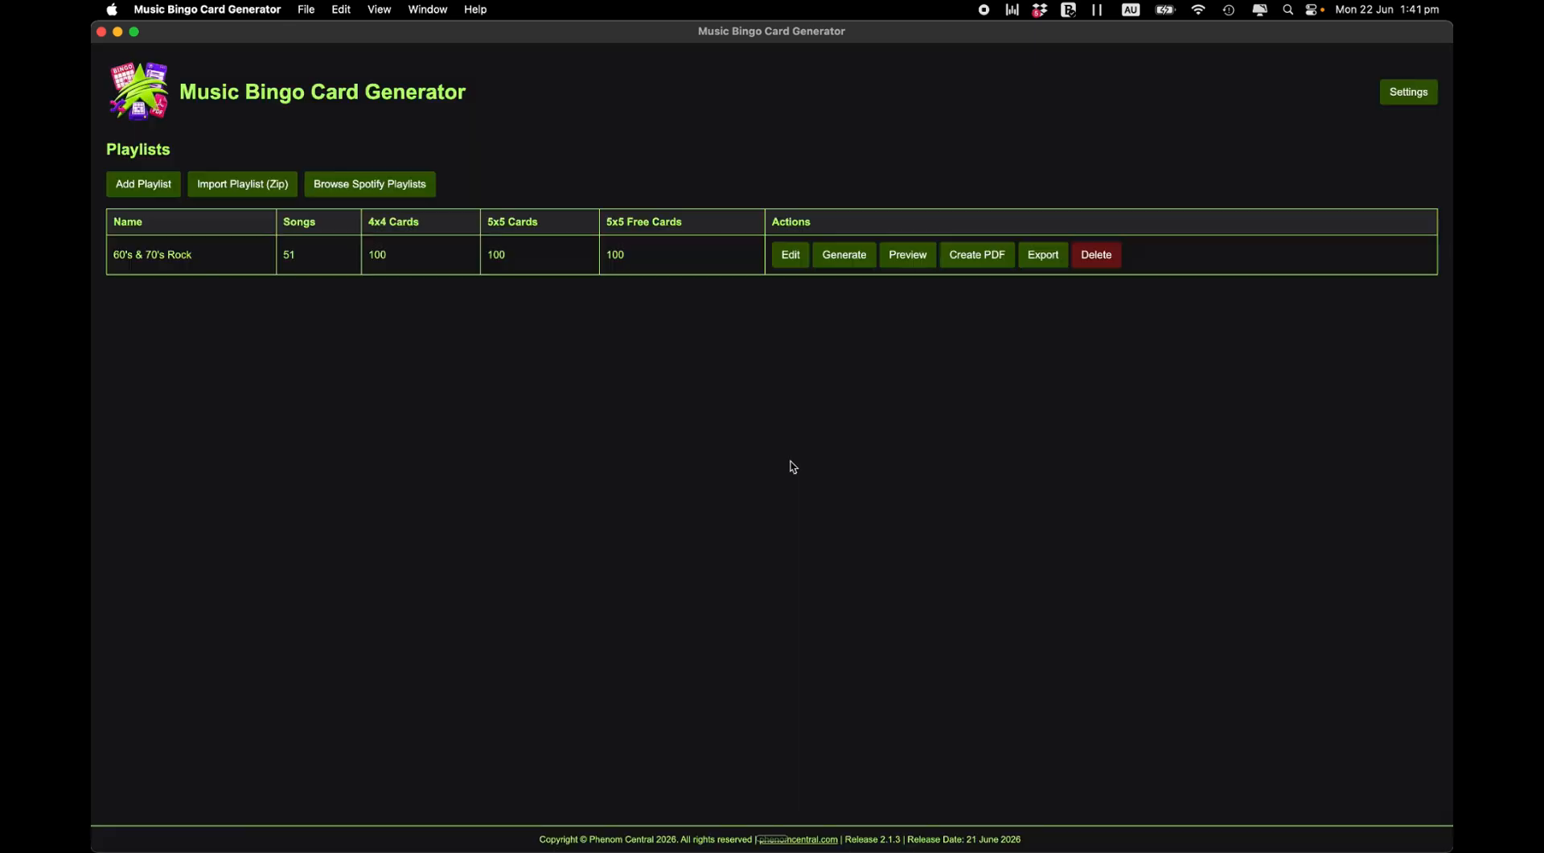
# Step: Start a new playlist in the card generator, and search YouTube in the browser for "music bingo playlist"
pyautogui.click(153, 195)
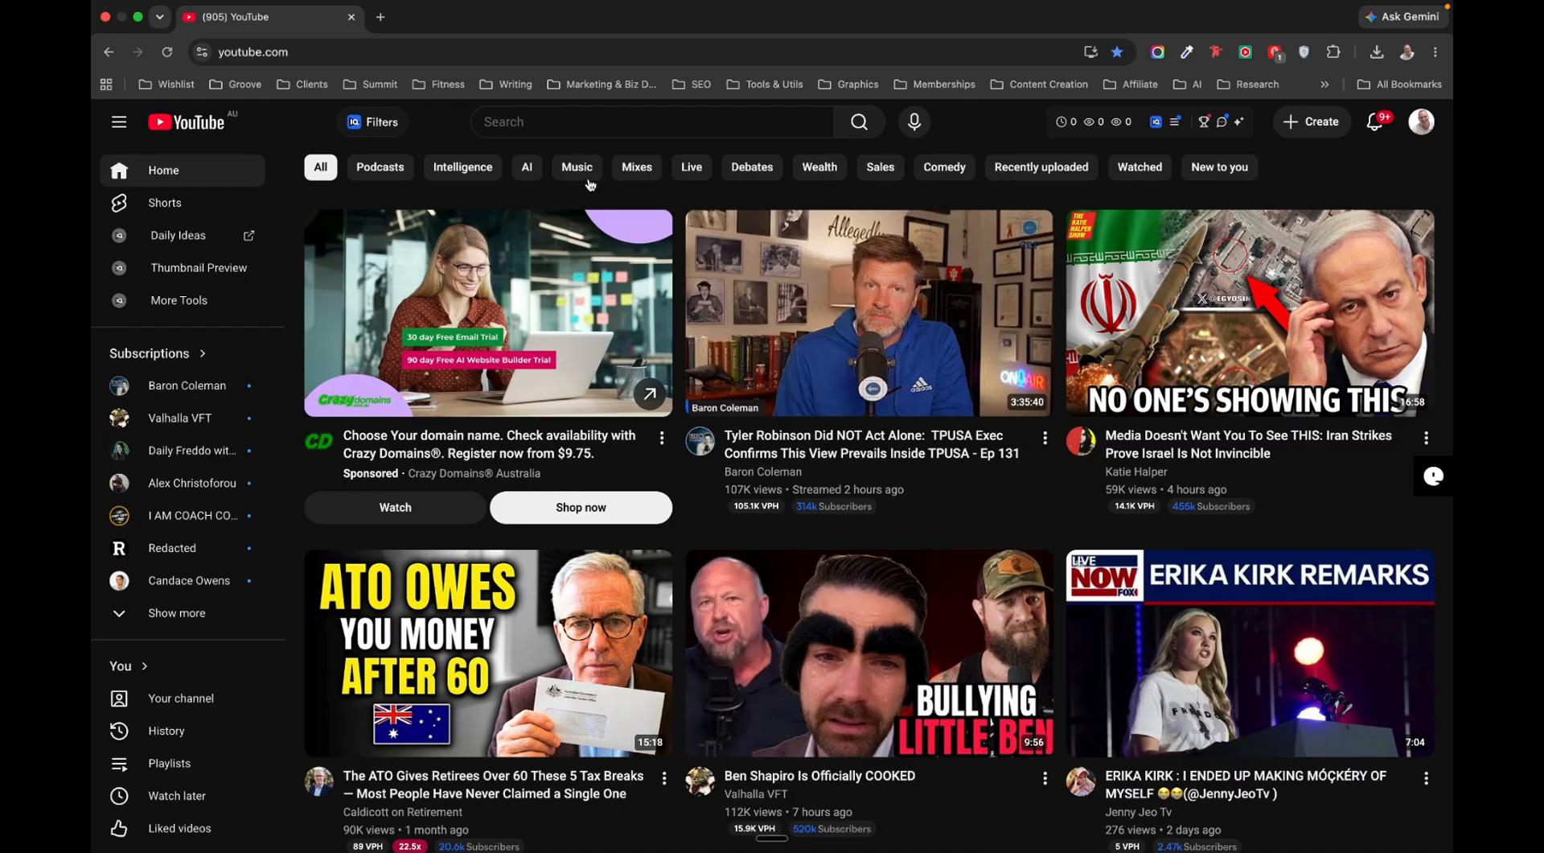
pyautogui.click(566, 127)
pyautogui.write('m')
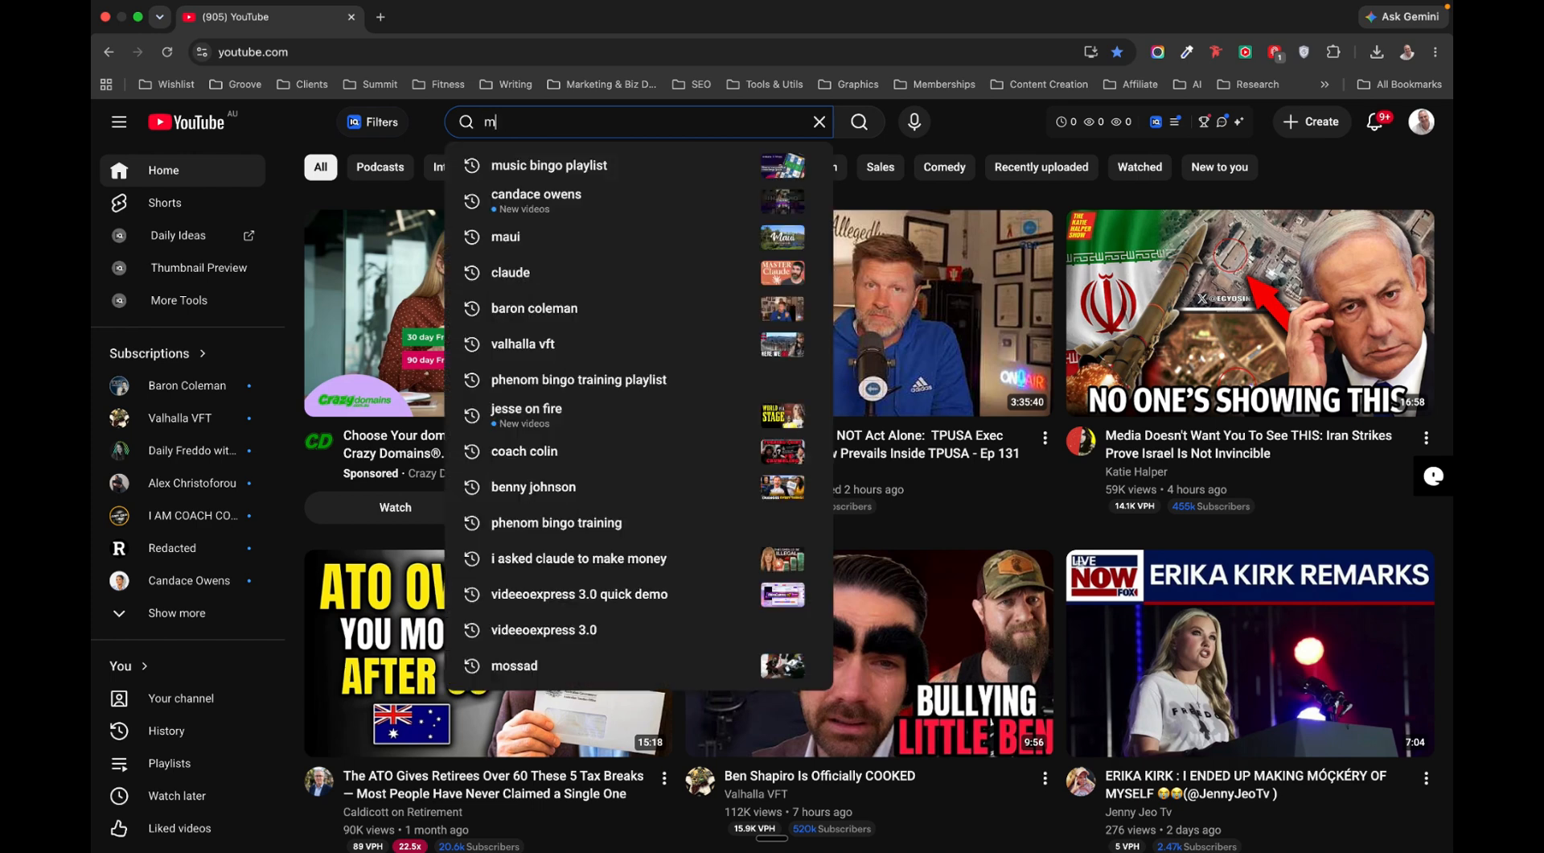
pyautogui.write('usic')
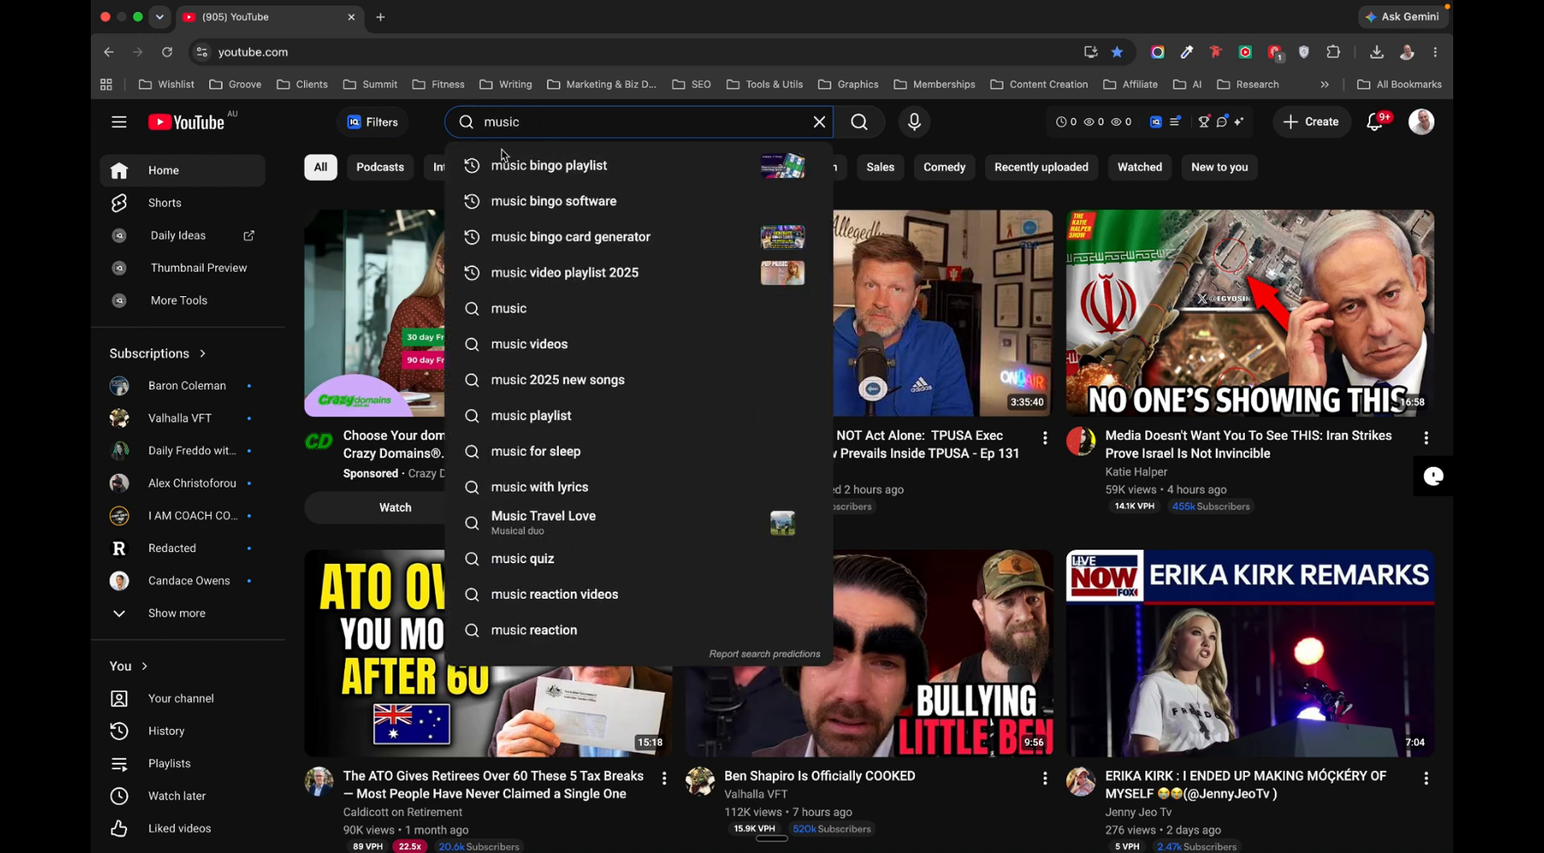
pyautogui.click(535, 168)
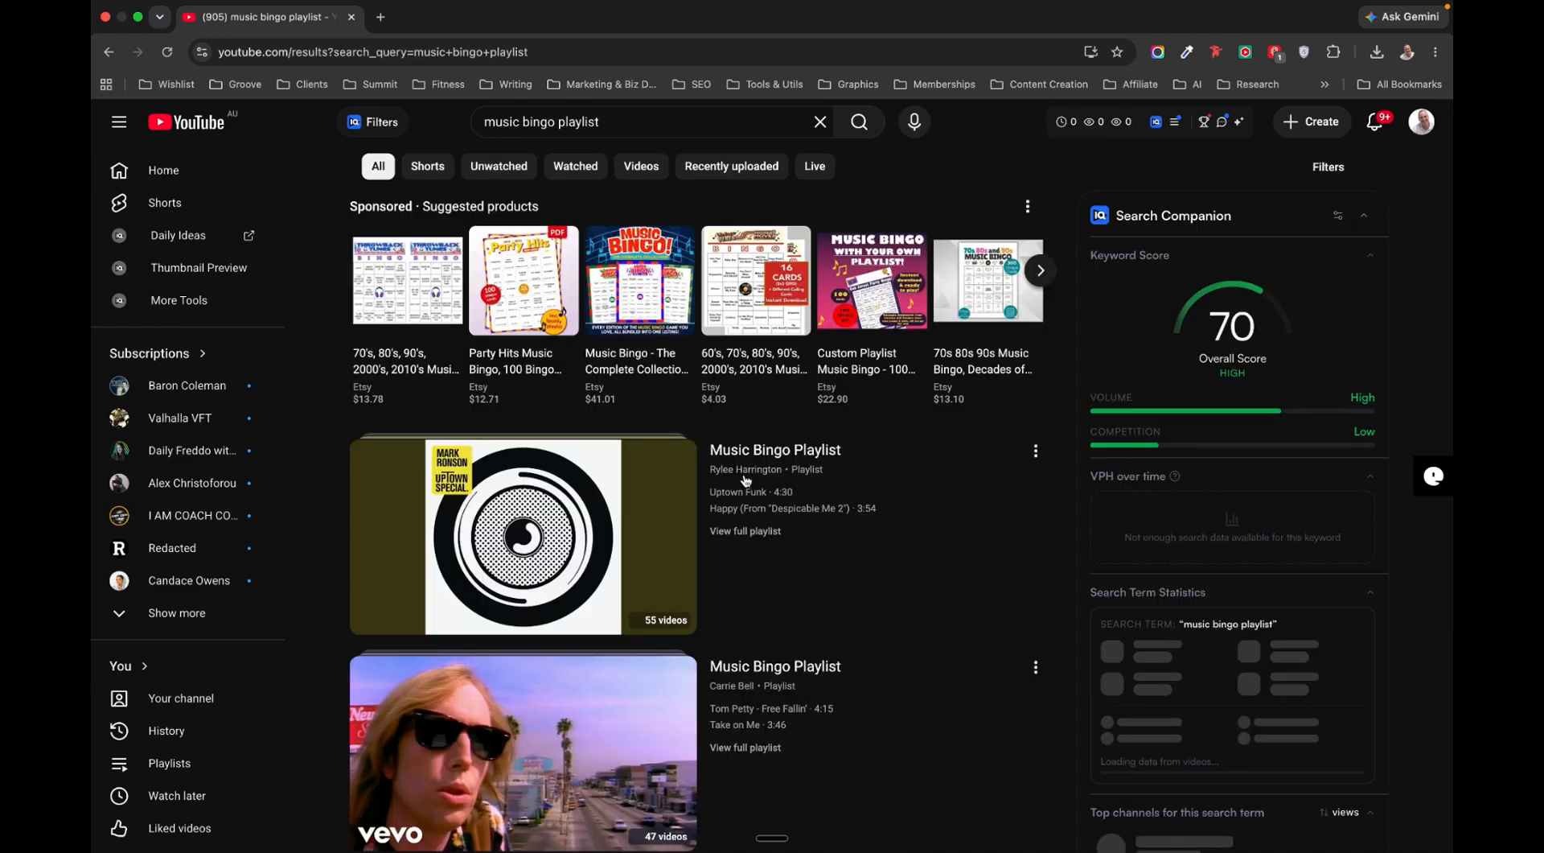
# Step: Copy the link address of the "80s Music Bingo" playlist from the search results
pyautogui.scroll(-5, 769, 590)
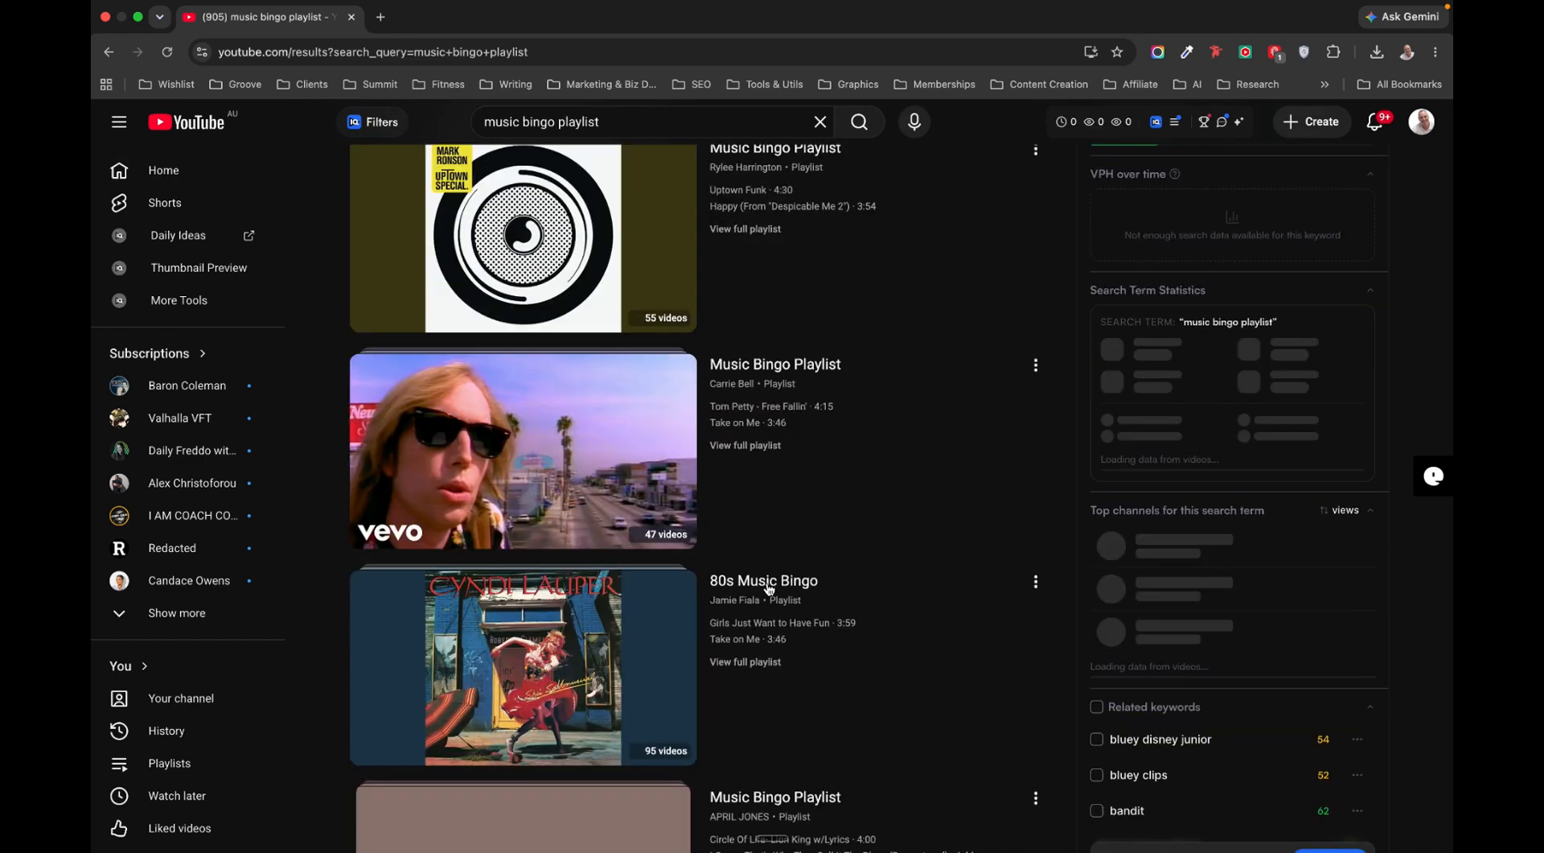
pyautogui.scroll(-2, 769, 589)
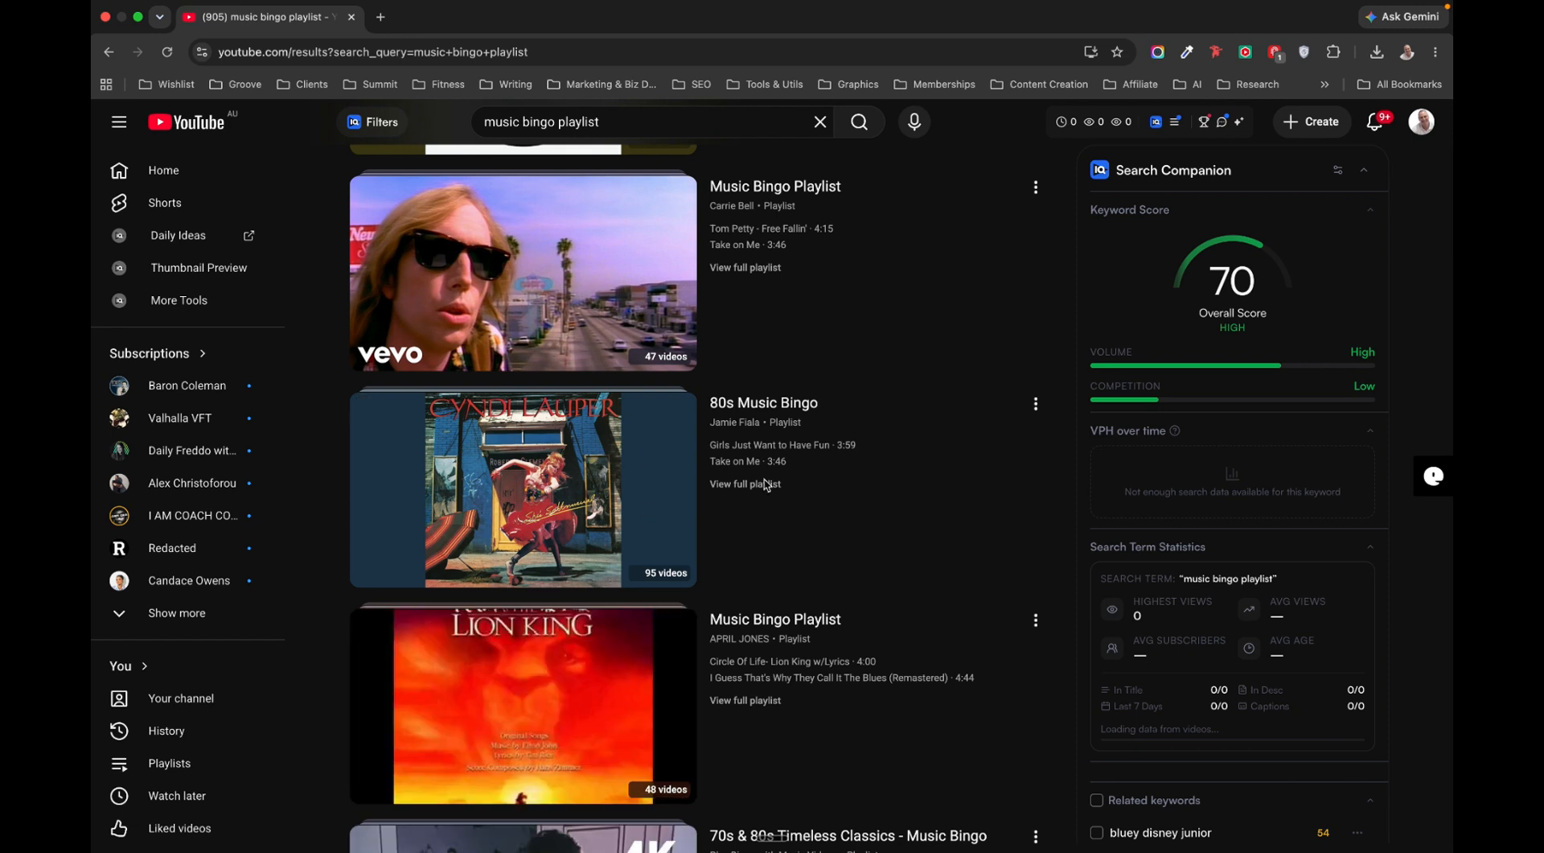
pyautogui.rightClick(783, 410)
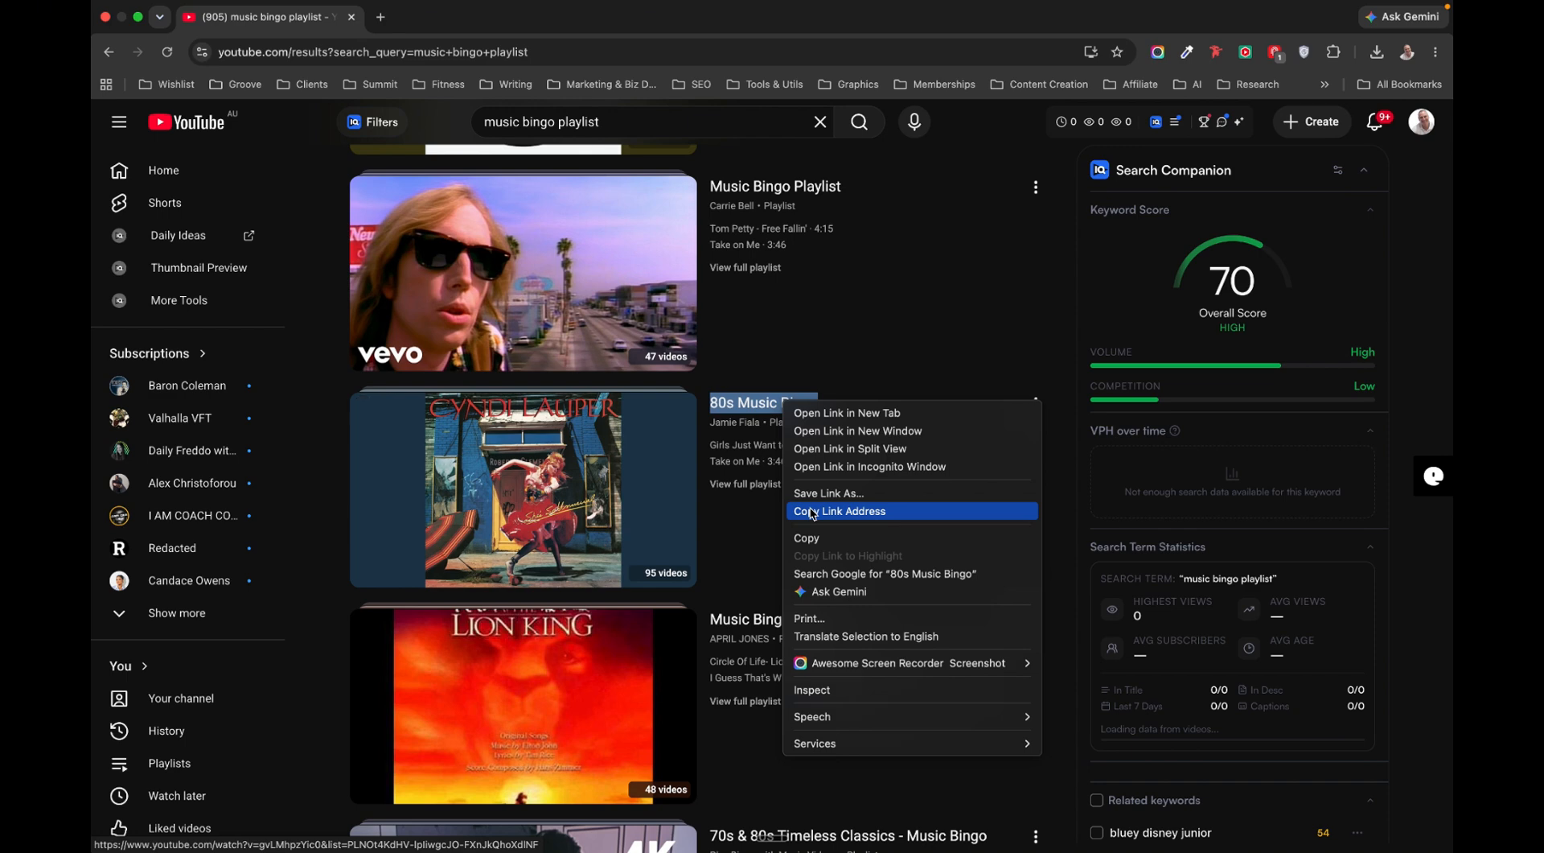
pyautogui.click(813, 513)
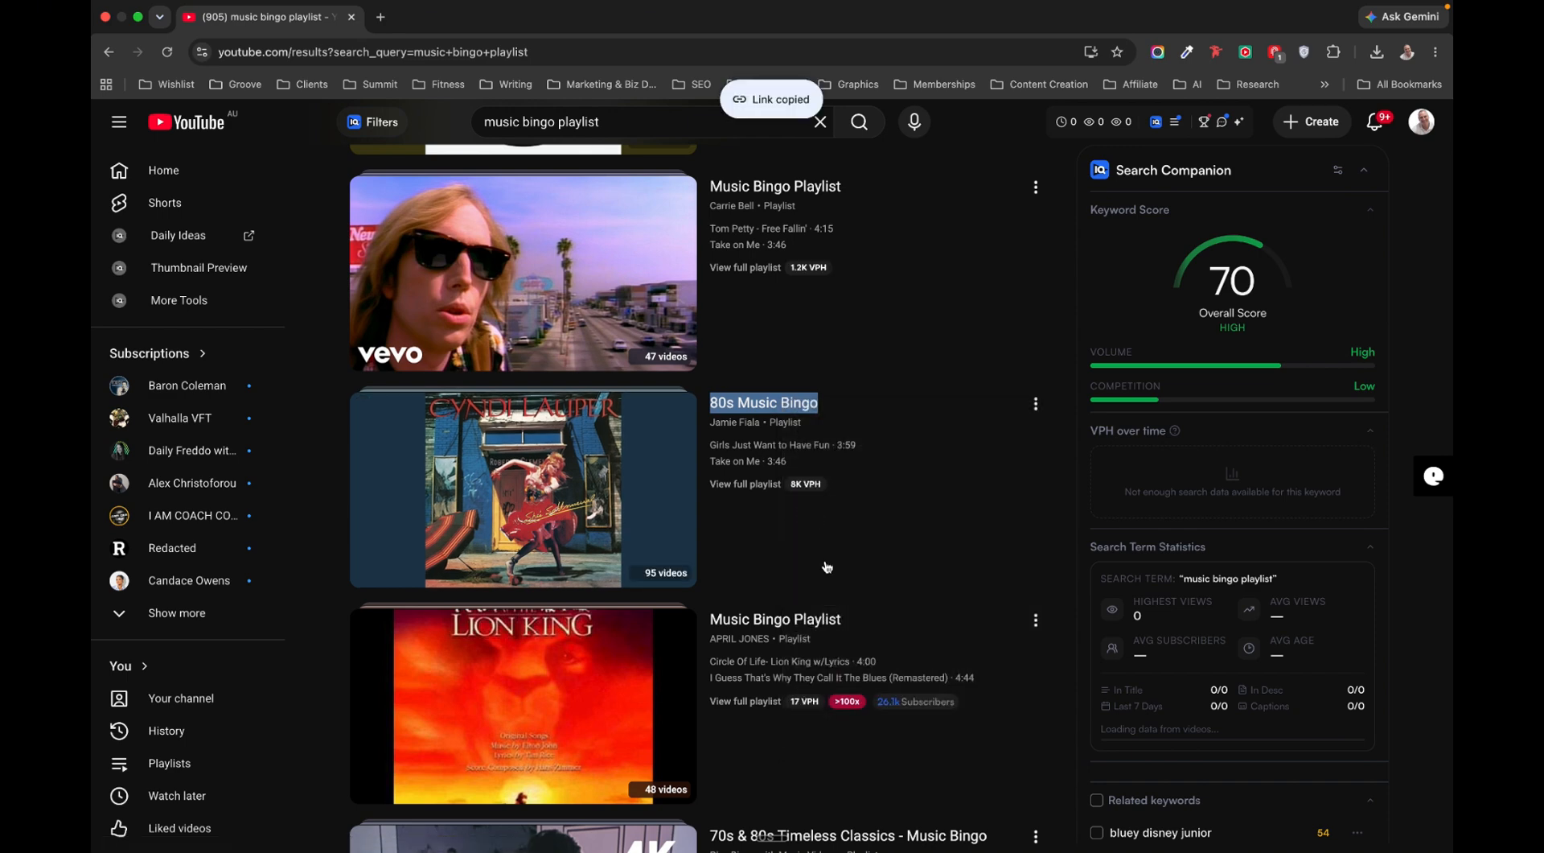
# Step: In Music Bingo Card Generator, name the new playlist "80's (Youtube)" and import its songs from the copied YouTube playlist URL
pyautogui.moveTo(953, 850)
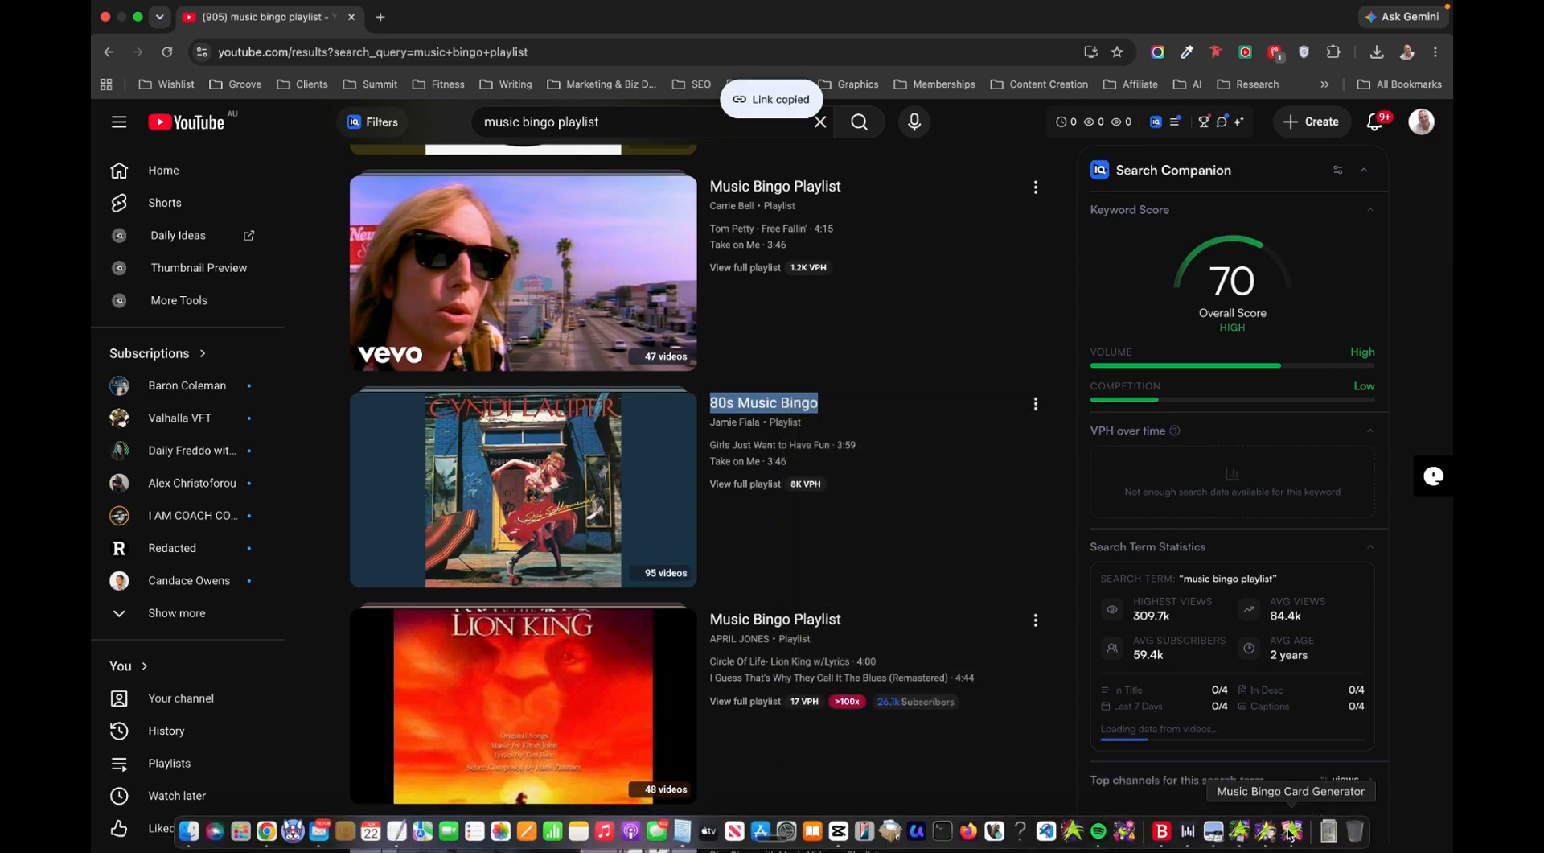
pyautogui.click(1289, 831)
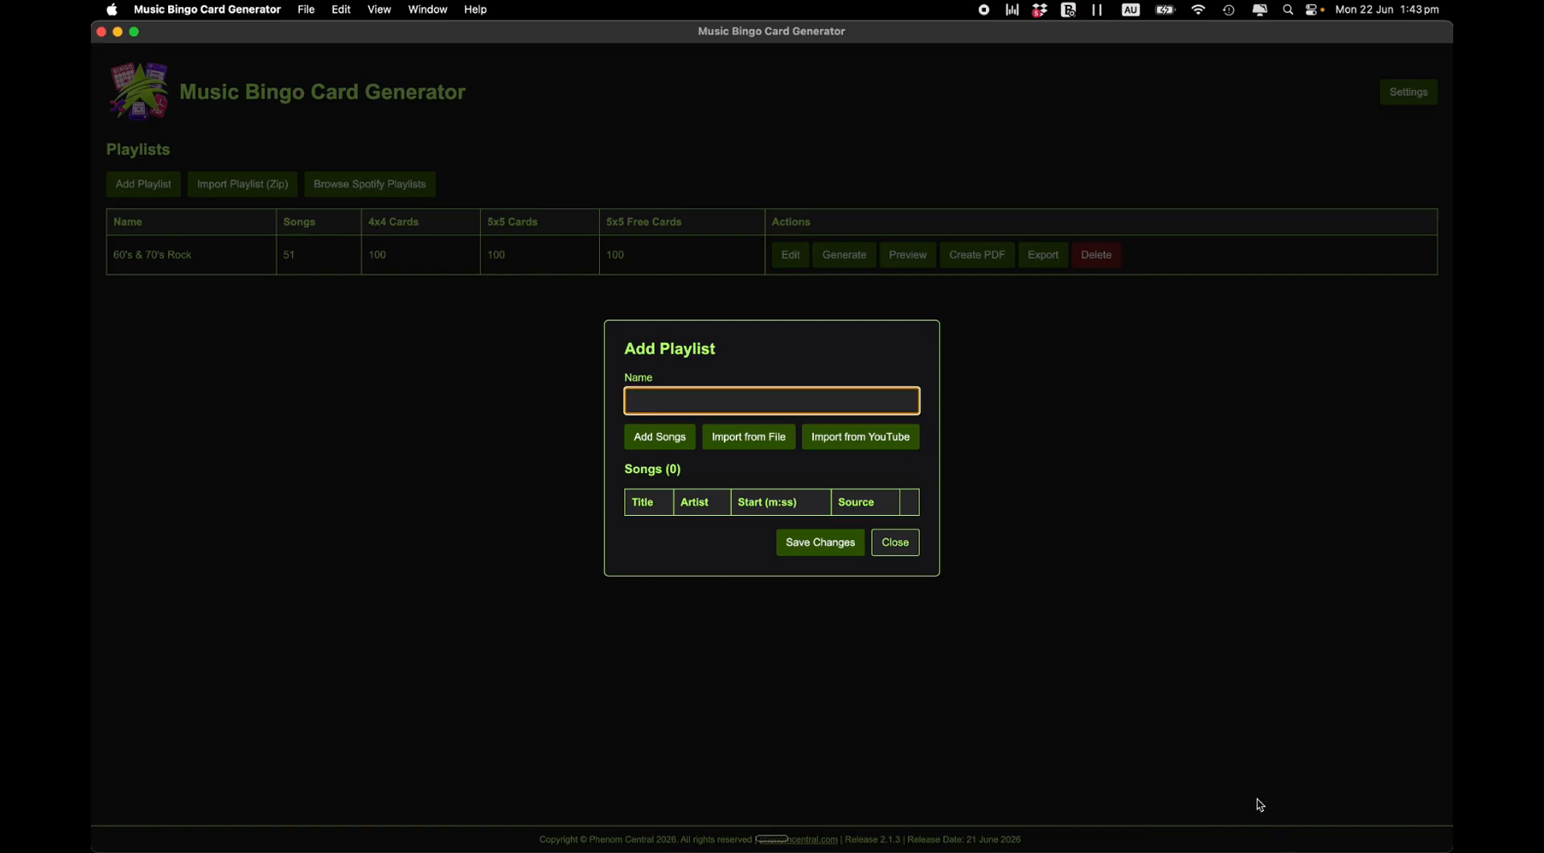
pyautogui.click(858, 445)
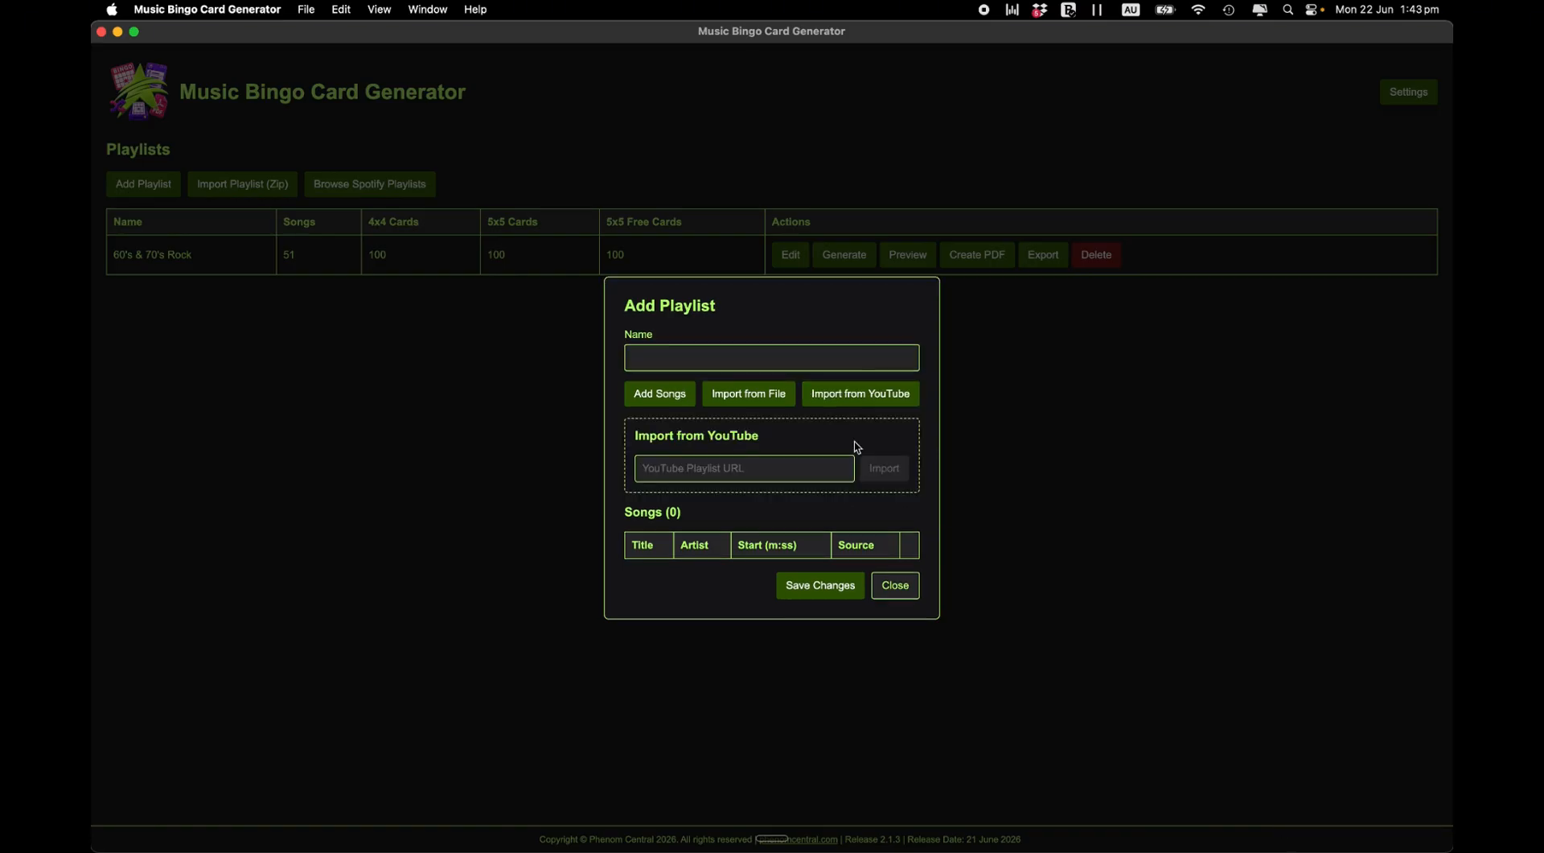
pyautogui.click(764, 468)
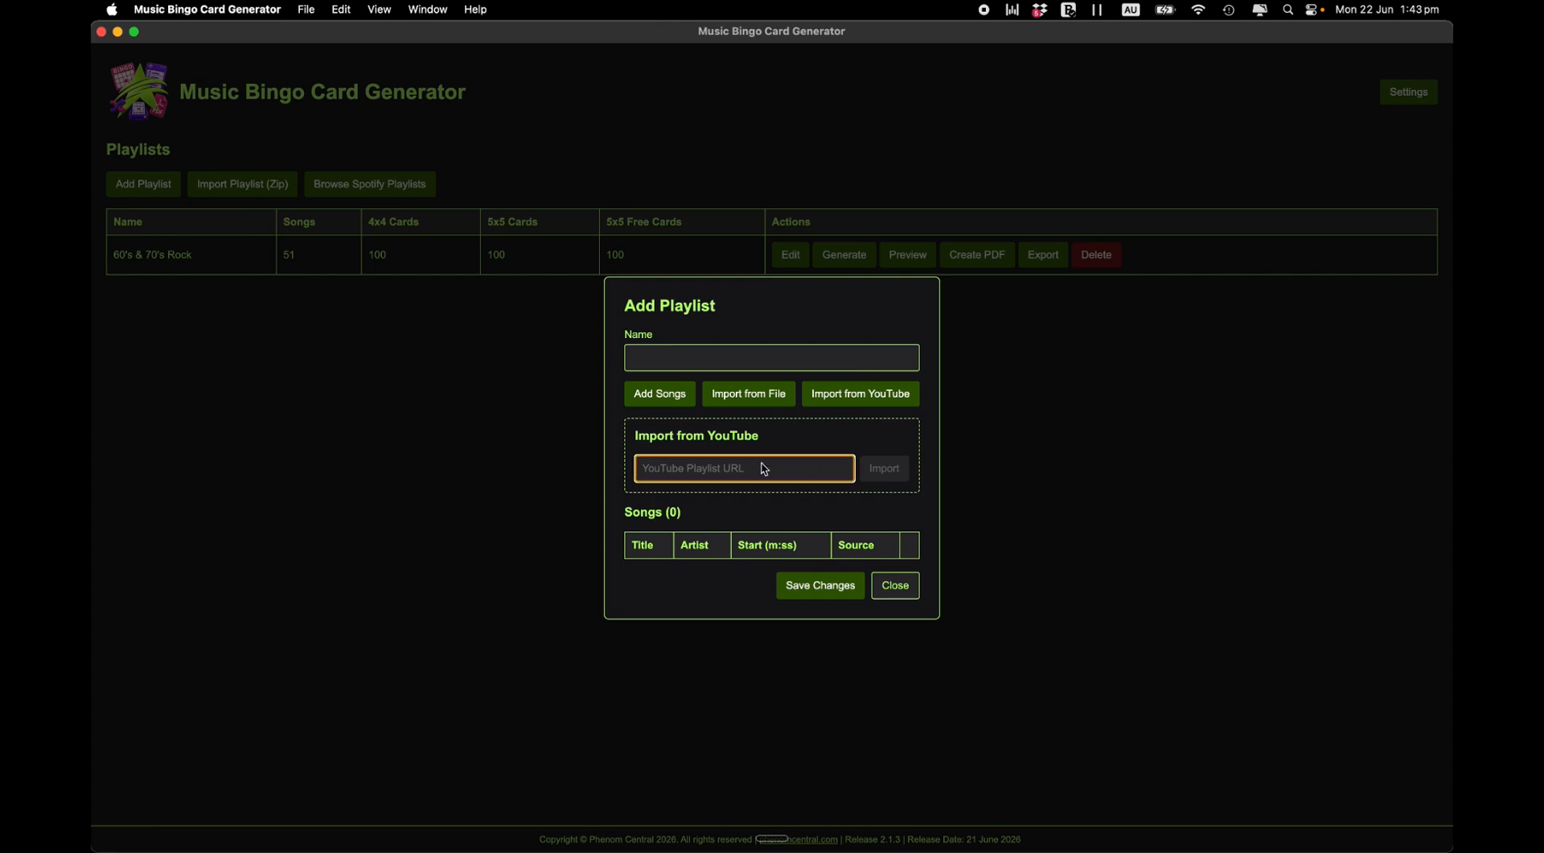
pyautogui.press('super+v')
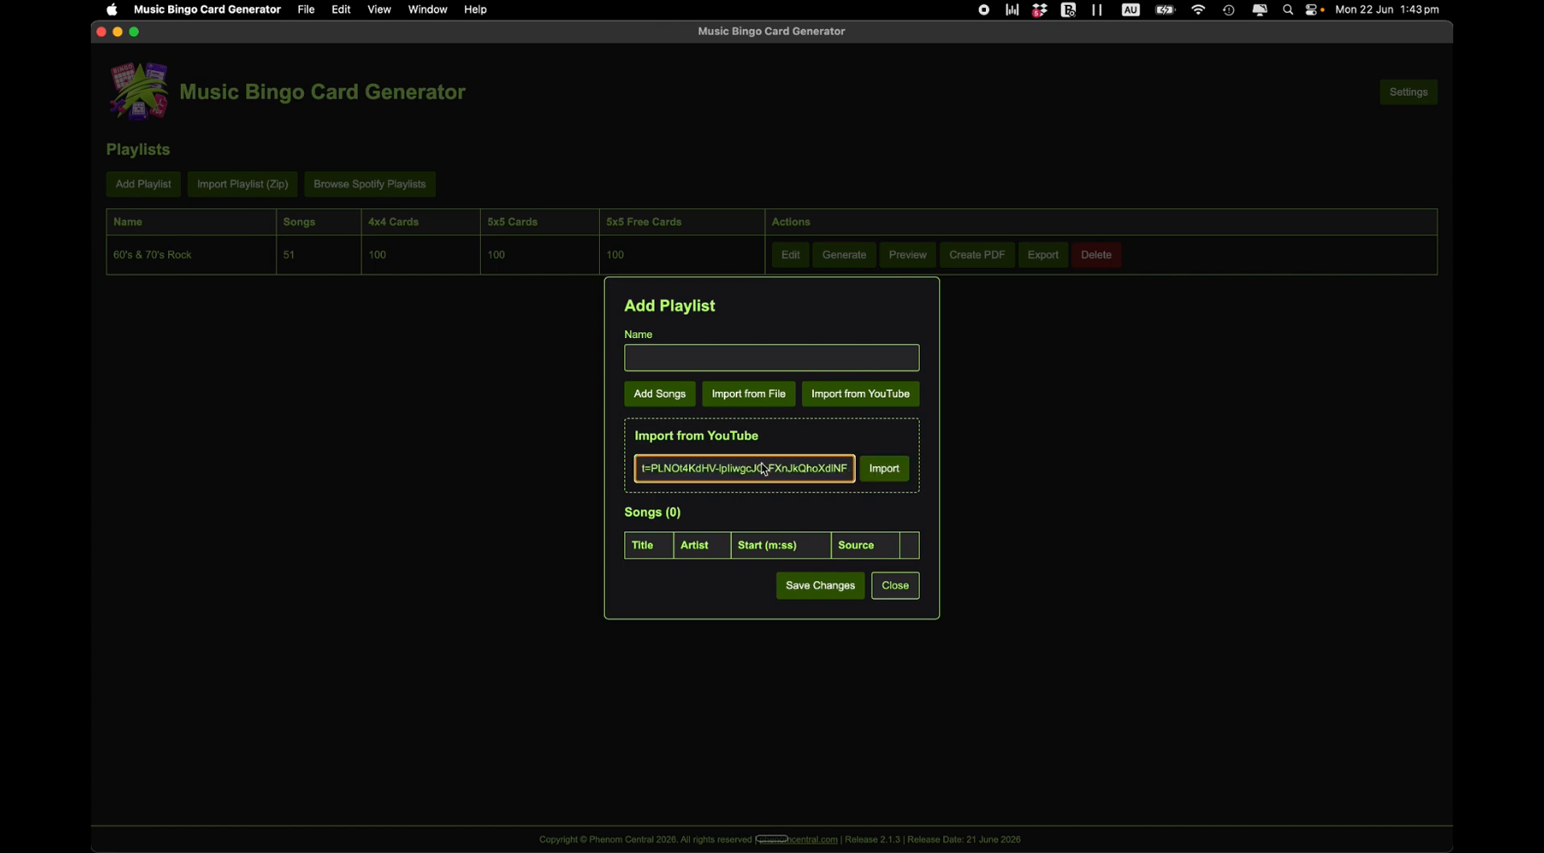
pyautogui.click(742, 363)
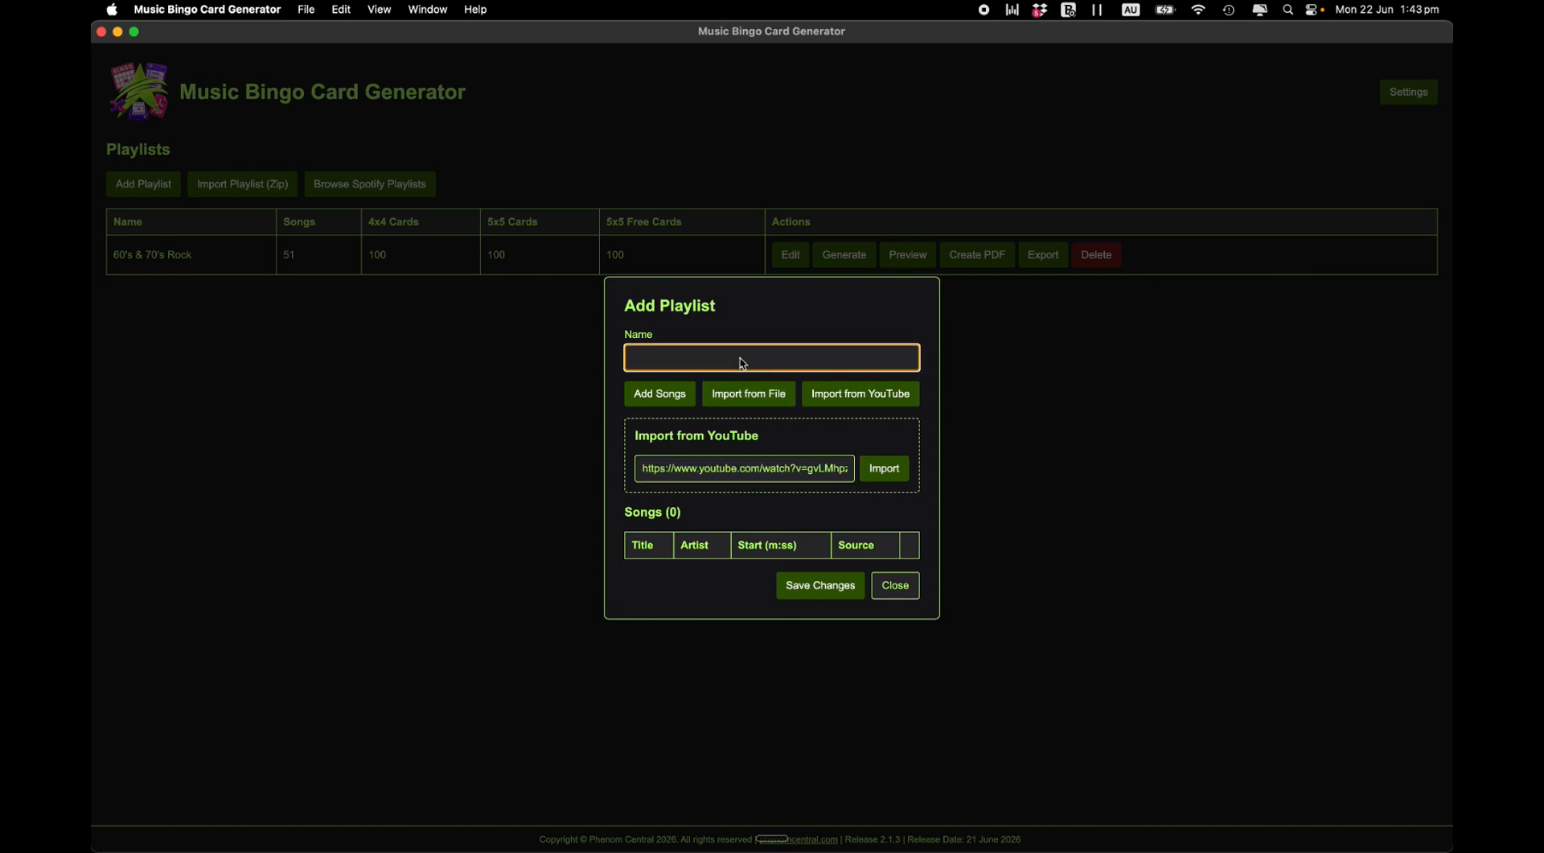
pyautogui.write("80's (Youtube")
pyautogui.click(886, 471)
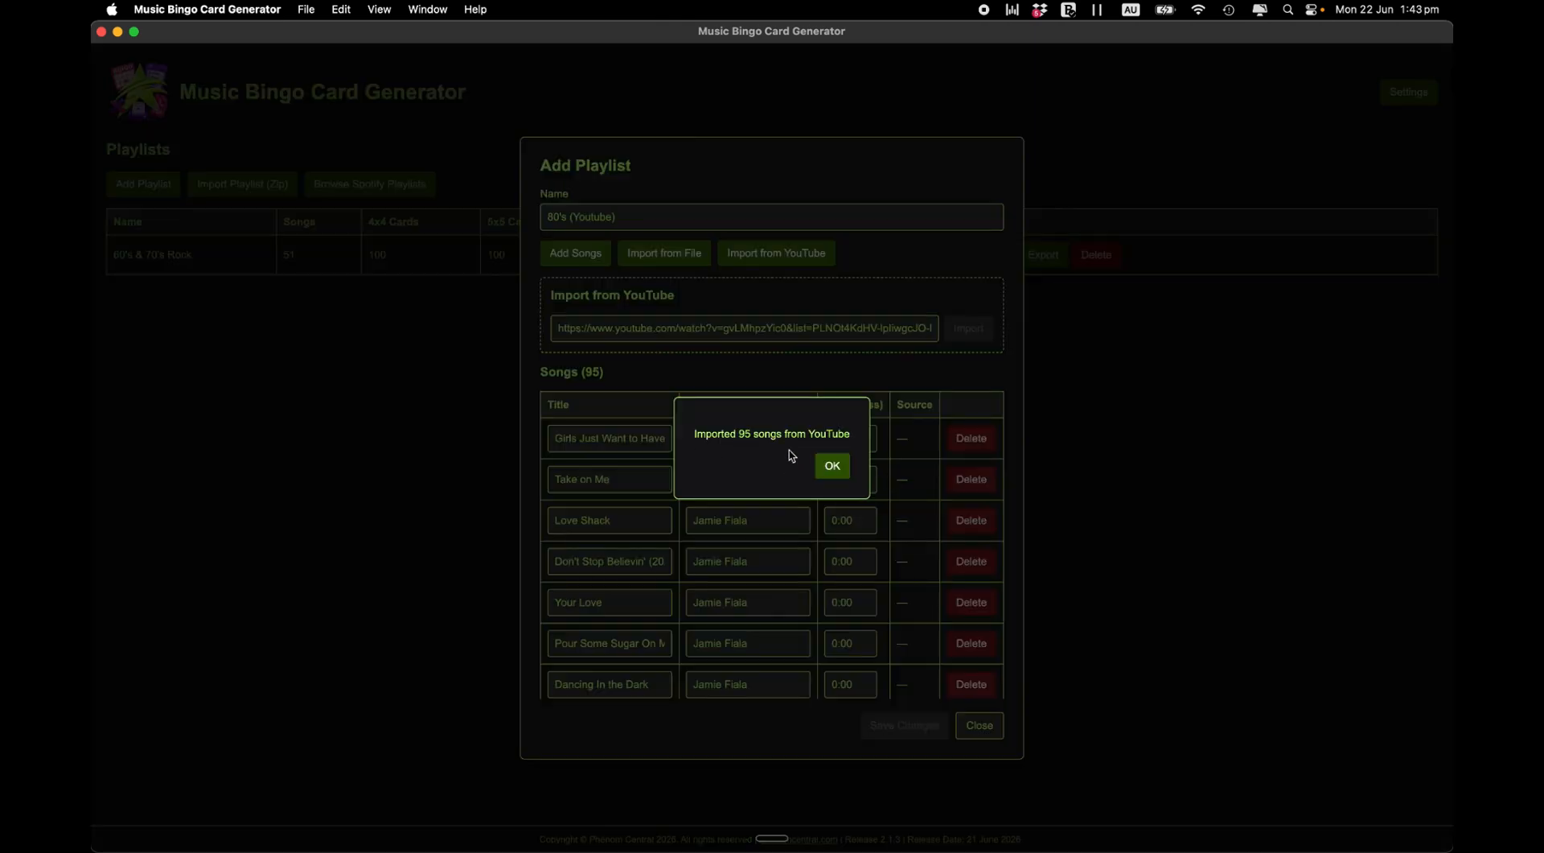
# Step: Review the titles and artists of the songs imported into "80's (Youtube)", and close the playlist without saving it
pyautogui.click(830, 465)
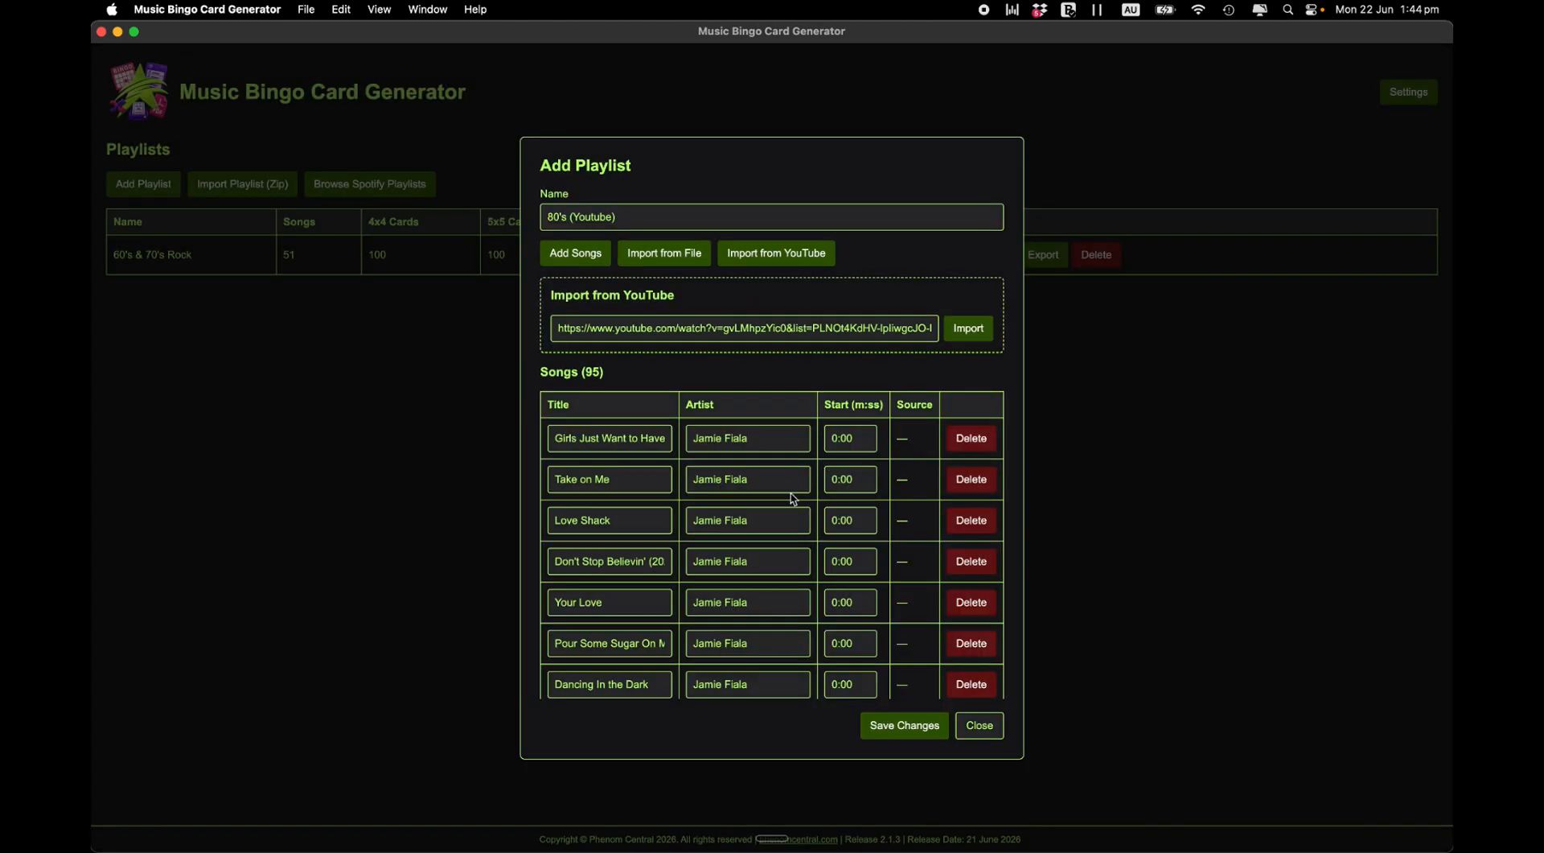
pyautogui.scroll(-10, 789, 585)
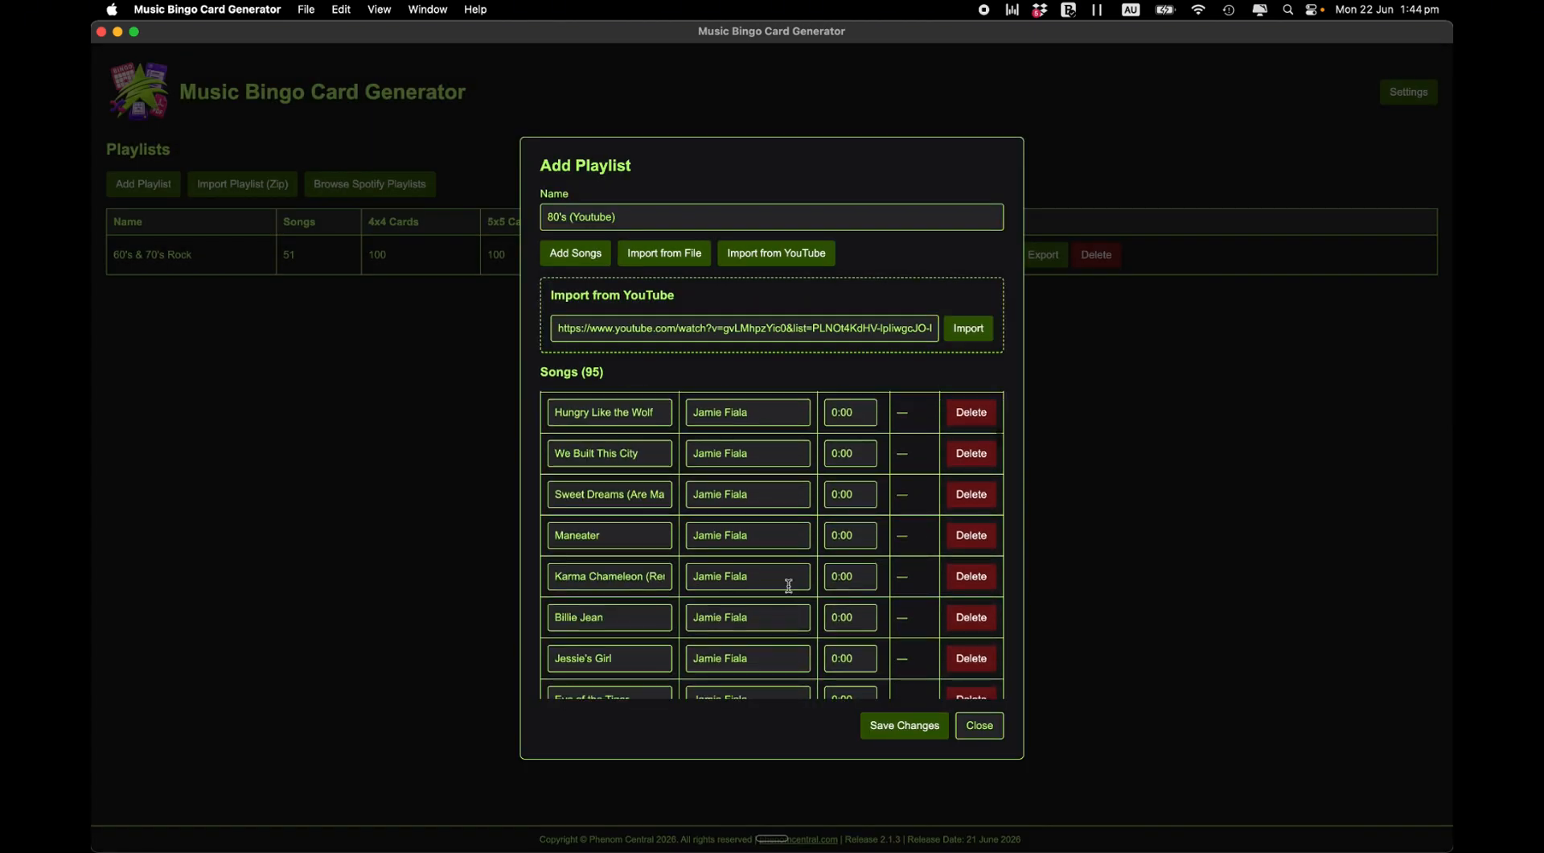
pyautogui.scroll(-15, 788, 584)
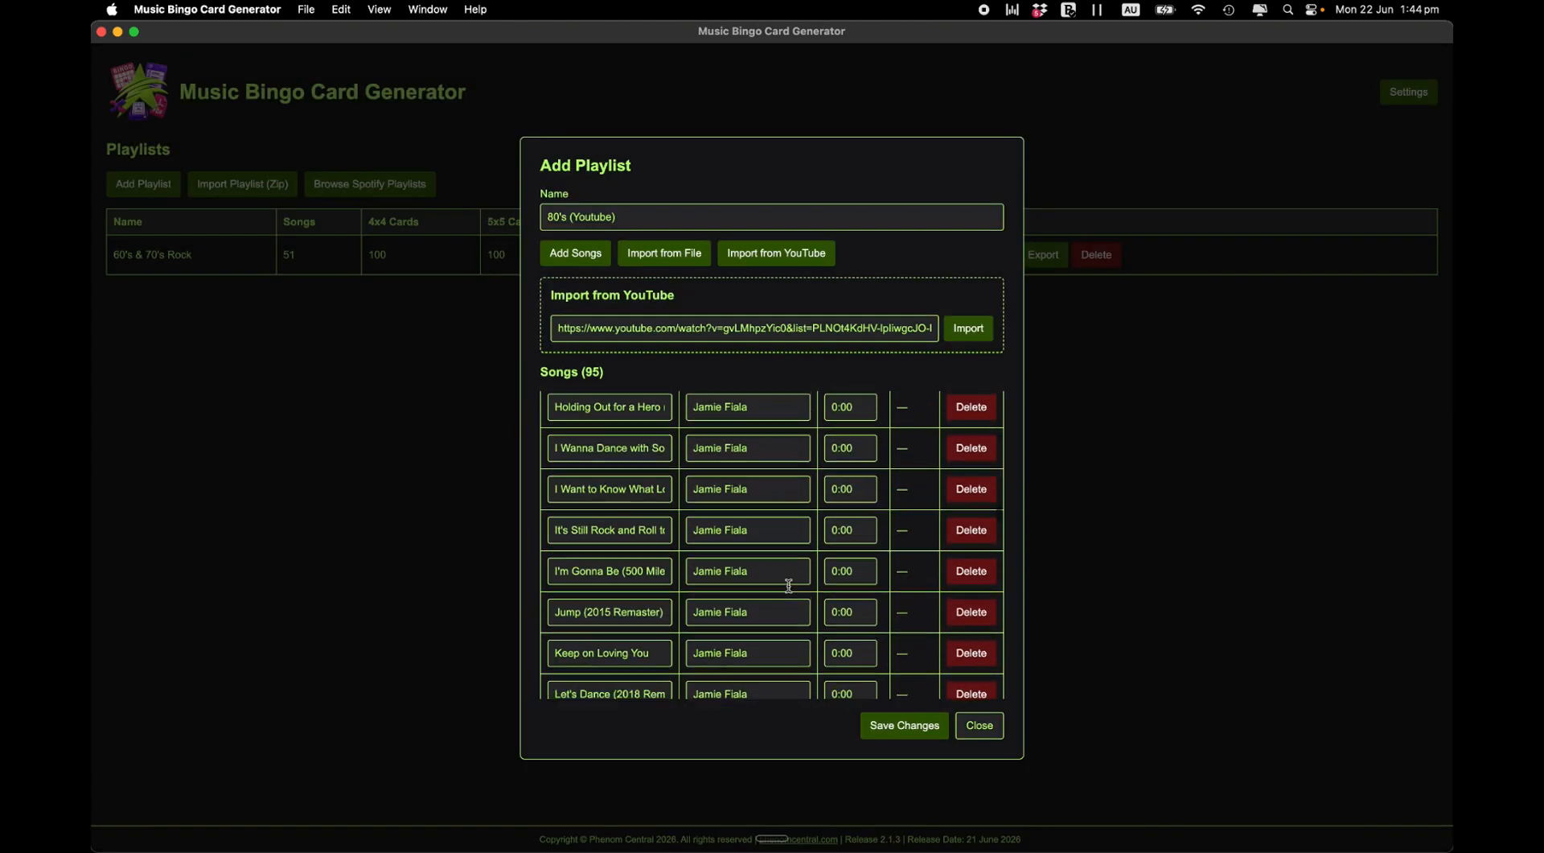
pyautogui.scroll(-5, 788, 585)
pyautogui.scroll(20, 789, 585)
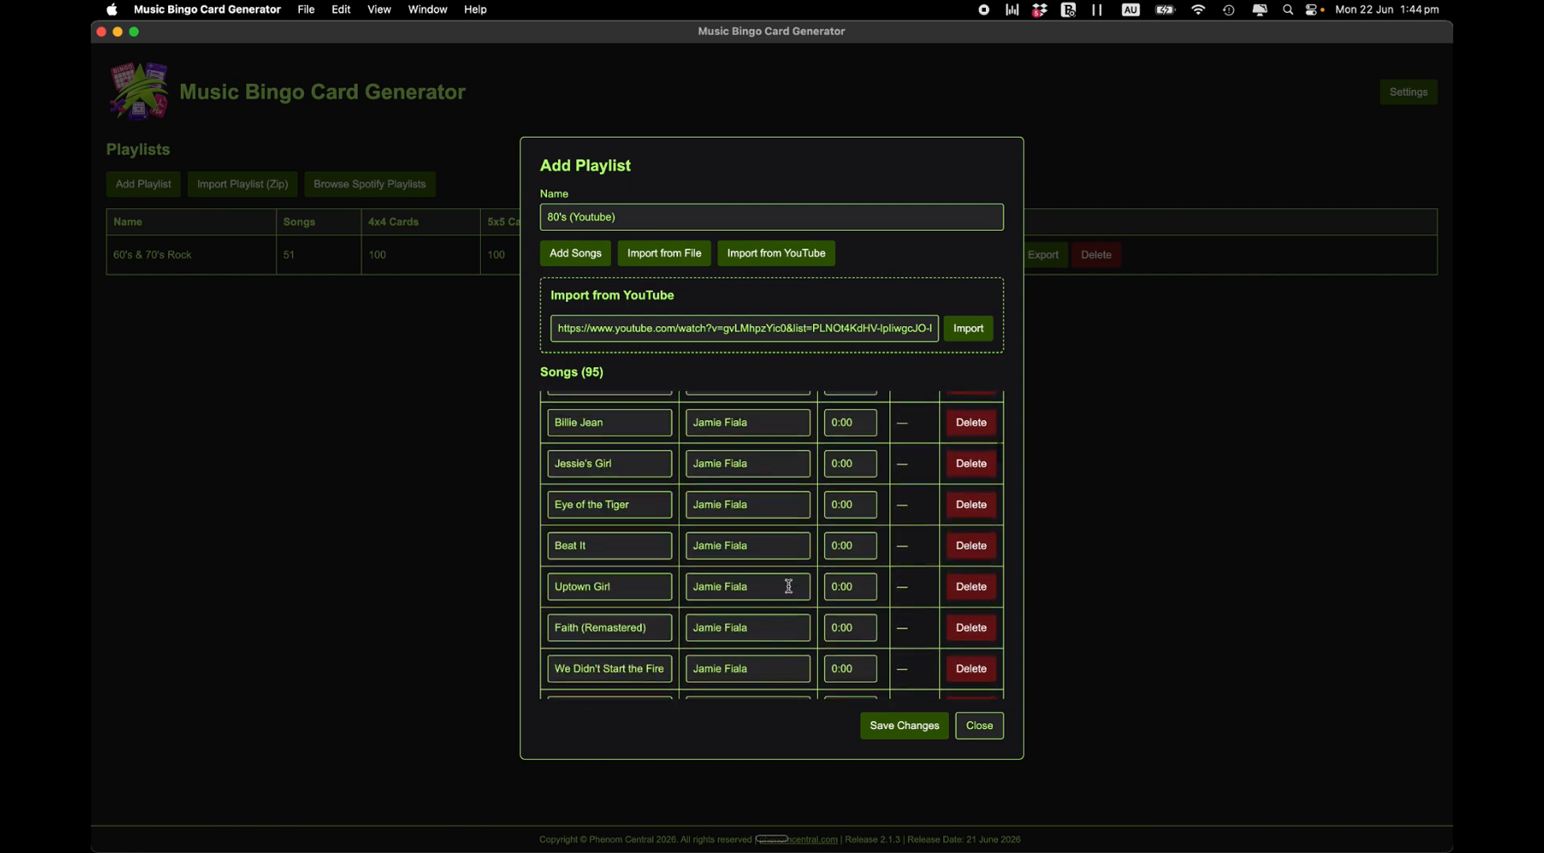
pyautogui.scroll(15, 789, 585)
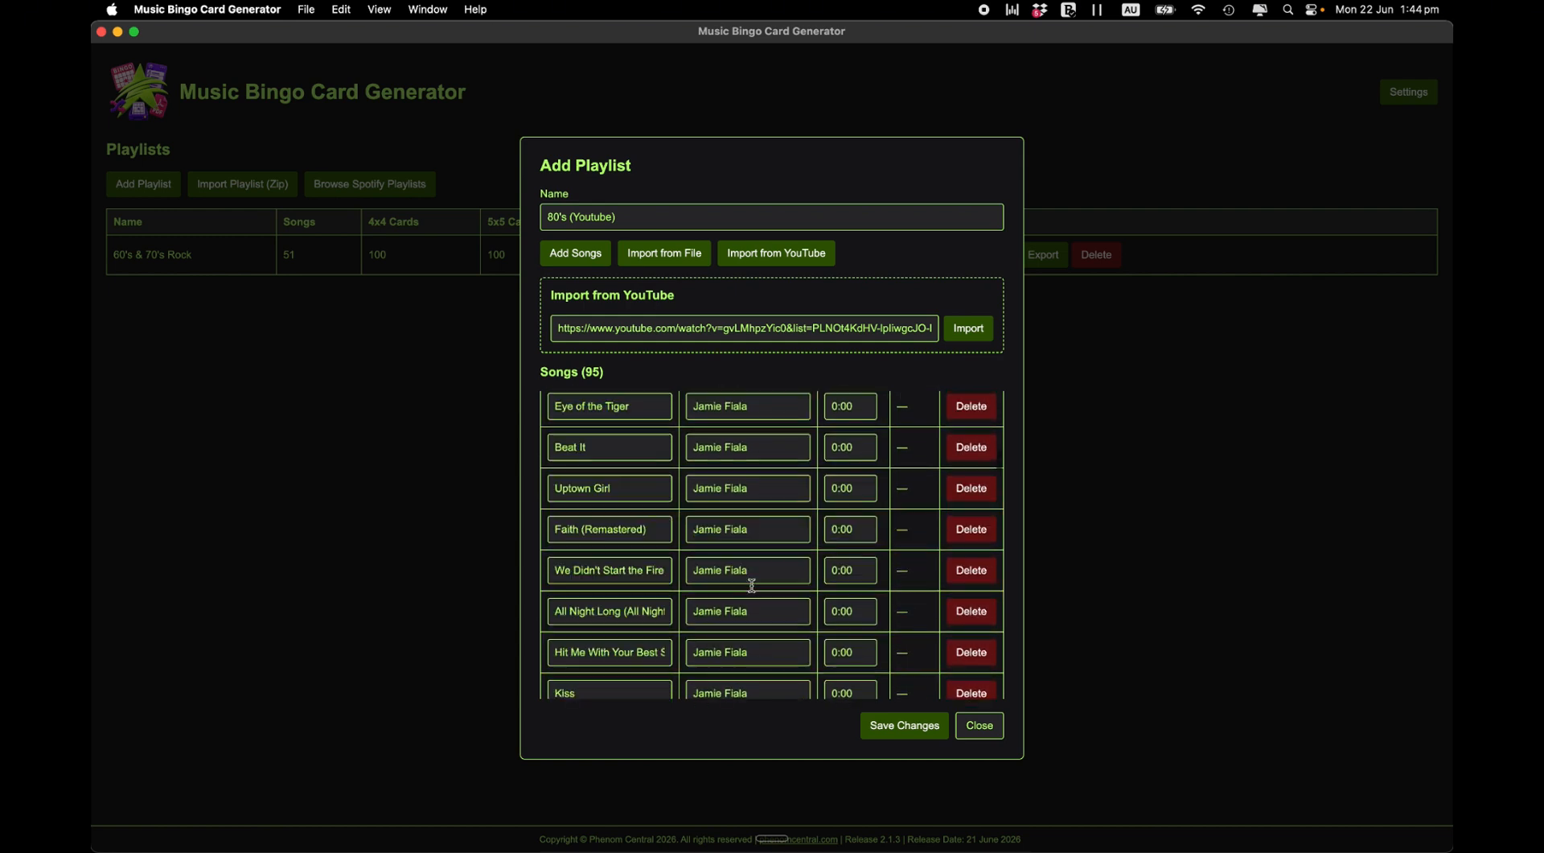
pyautogui.scroll(-20, 755, 591)
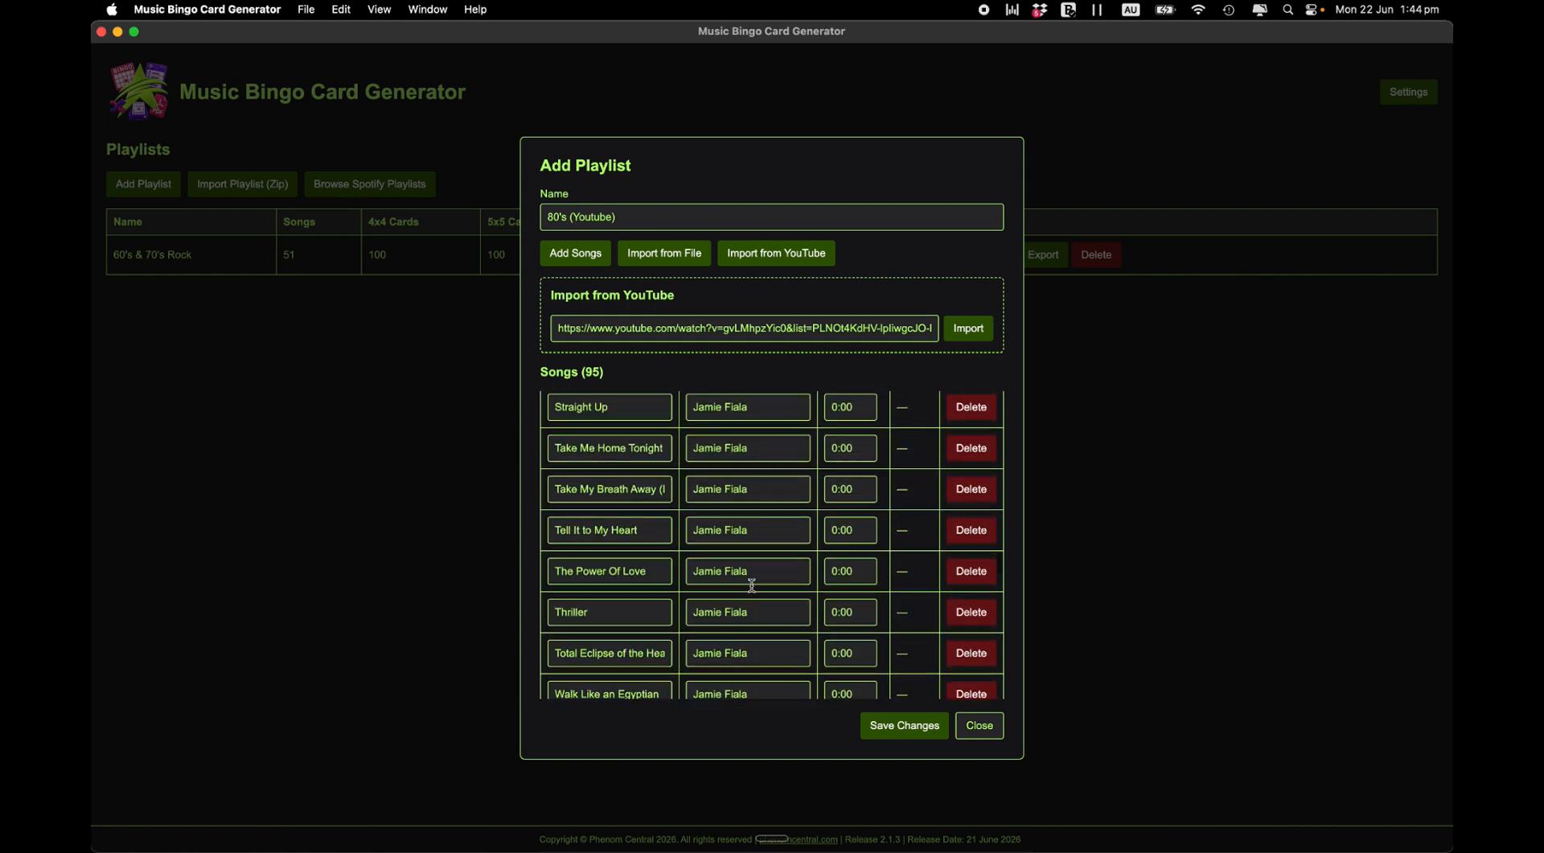
pyautogui.scroll(-15, 753, 585)
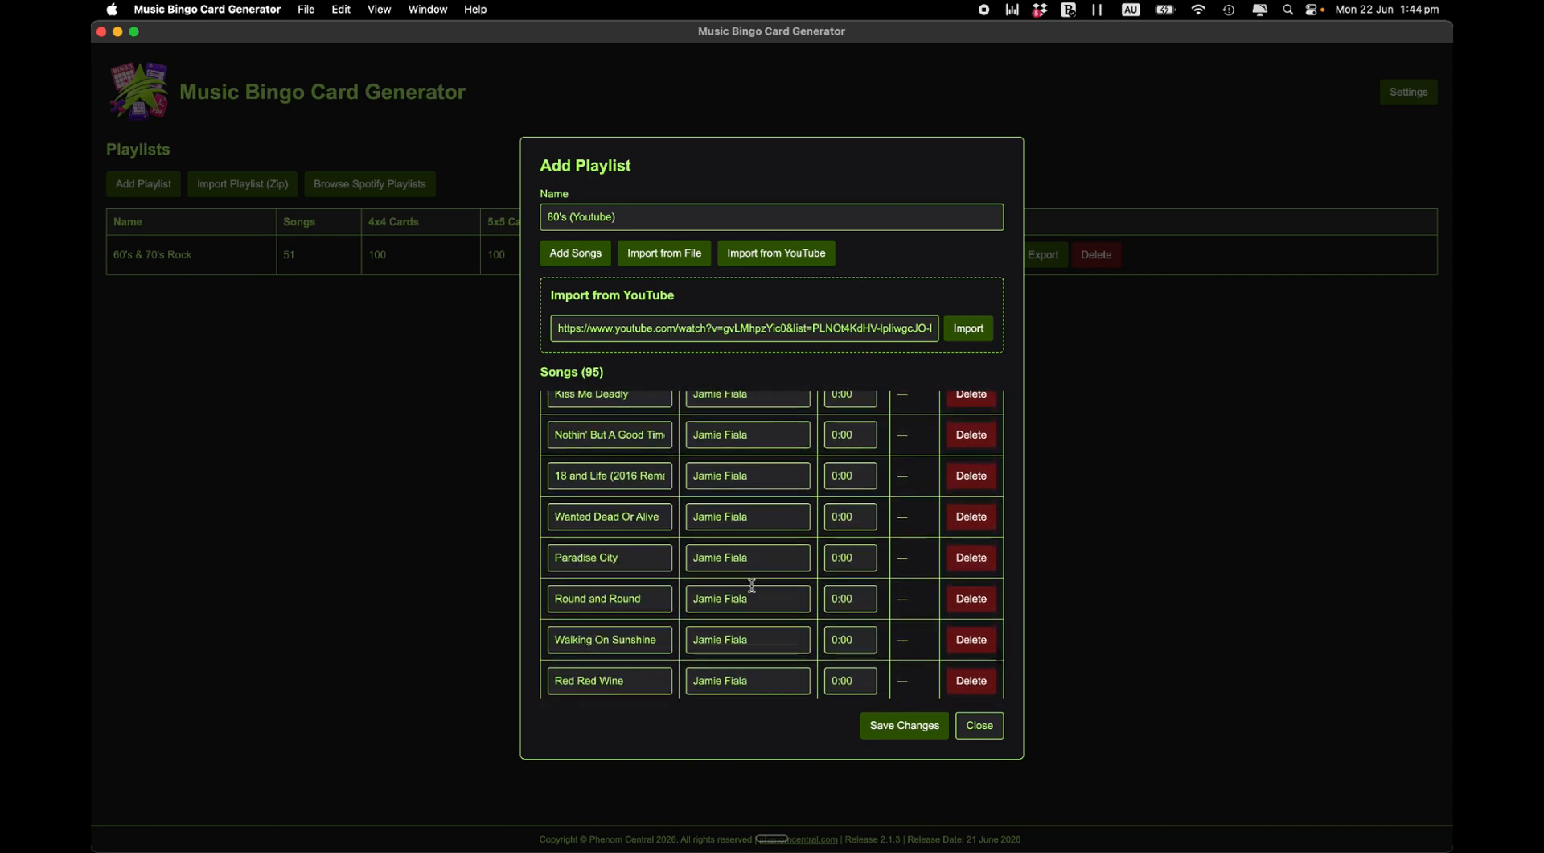
pyautogui.scroll(-10, 752, 585)
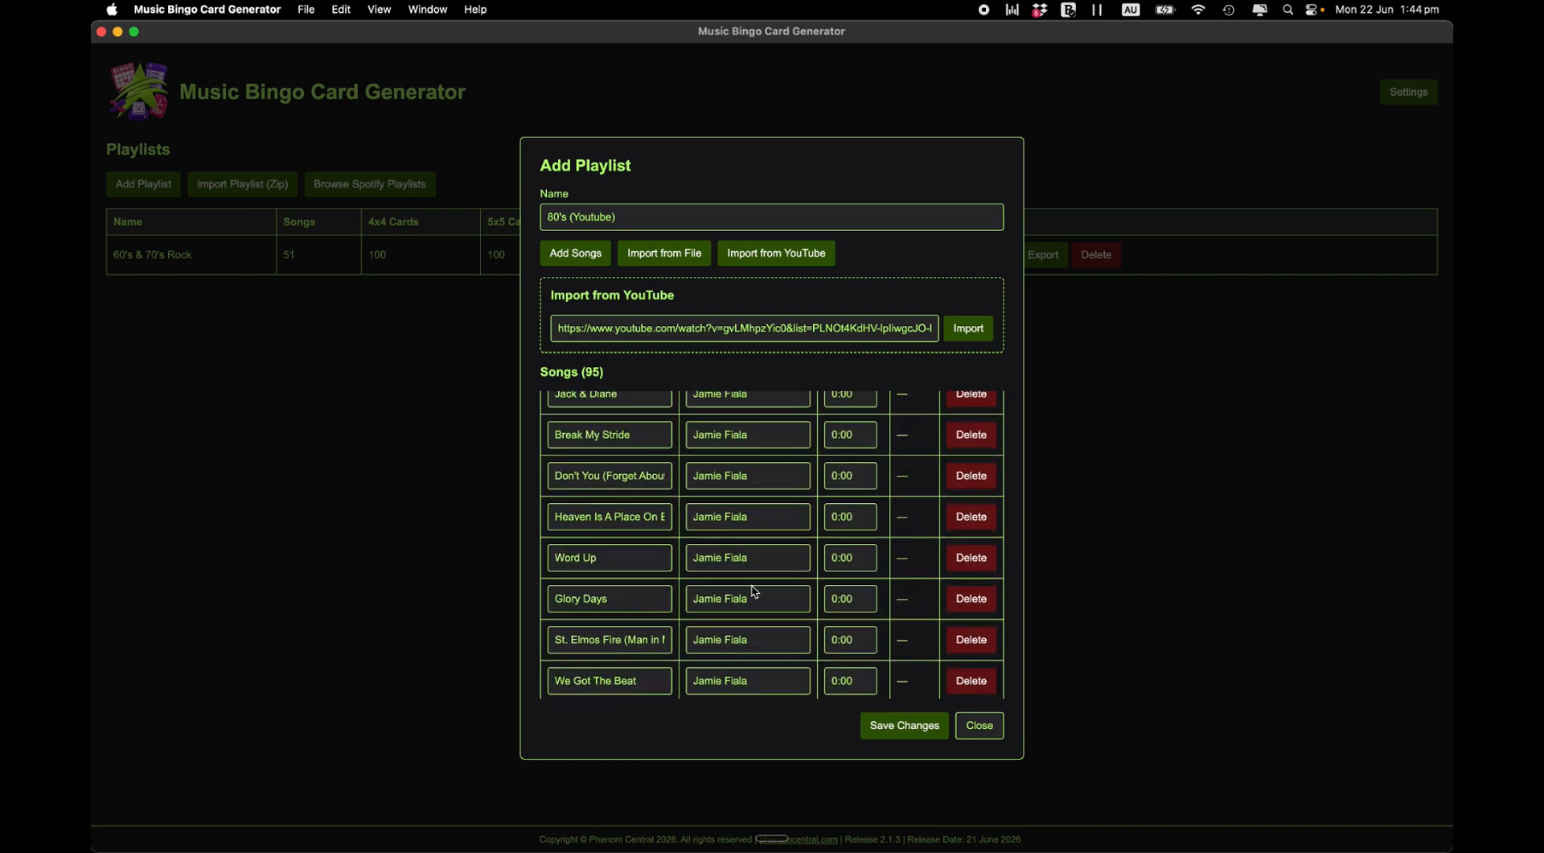
pyautogui.scroll(15, 752, 584)
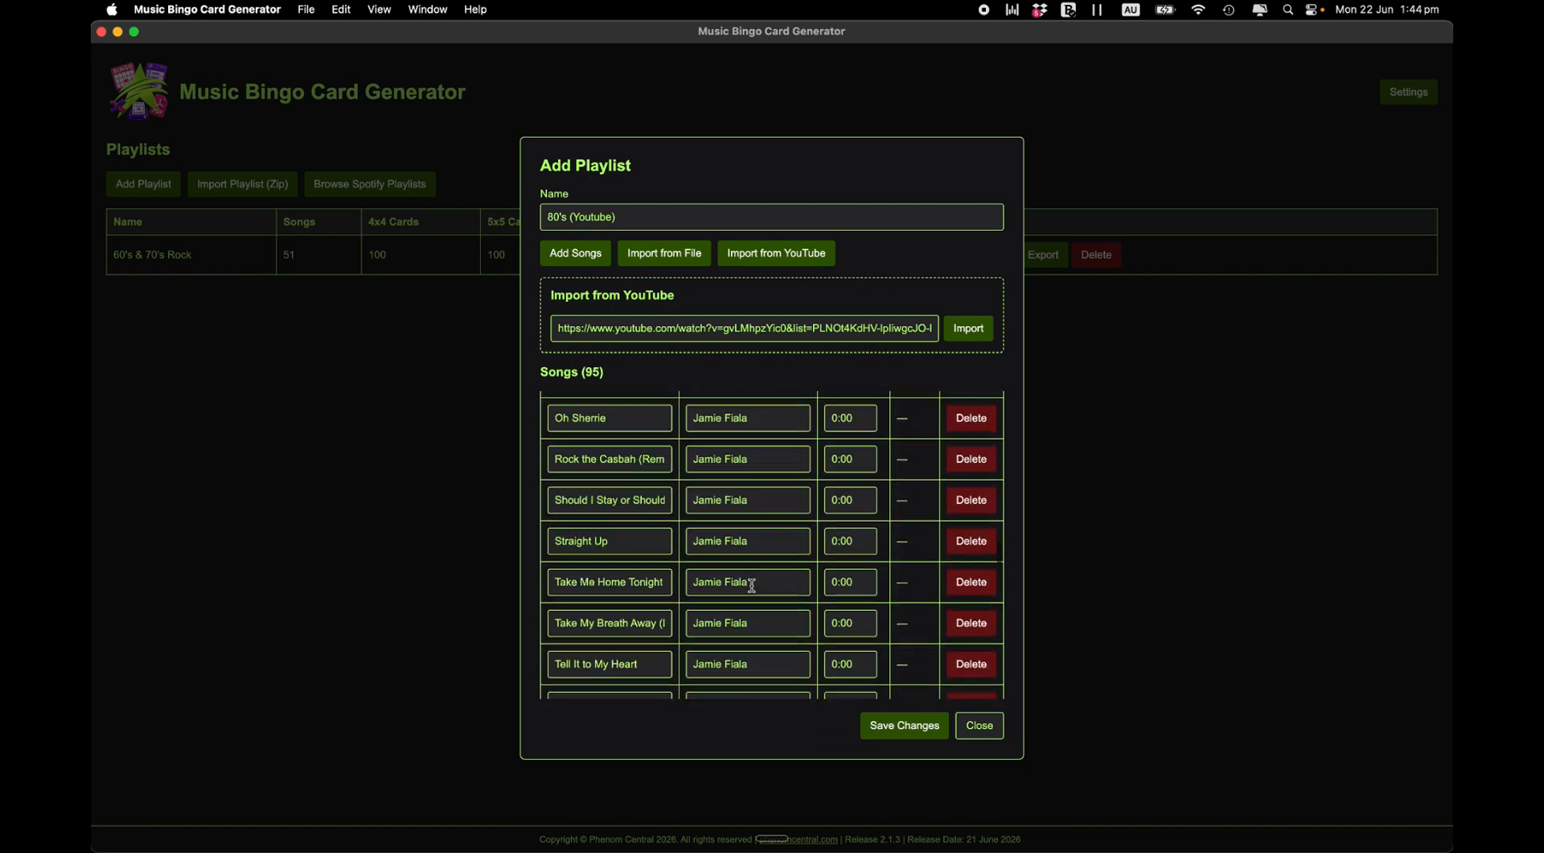
pyautogui.press('Escape')
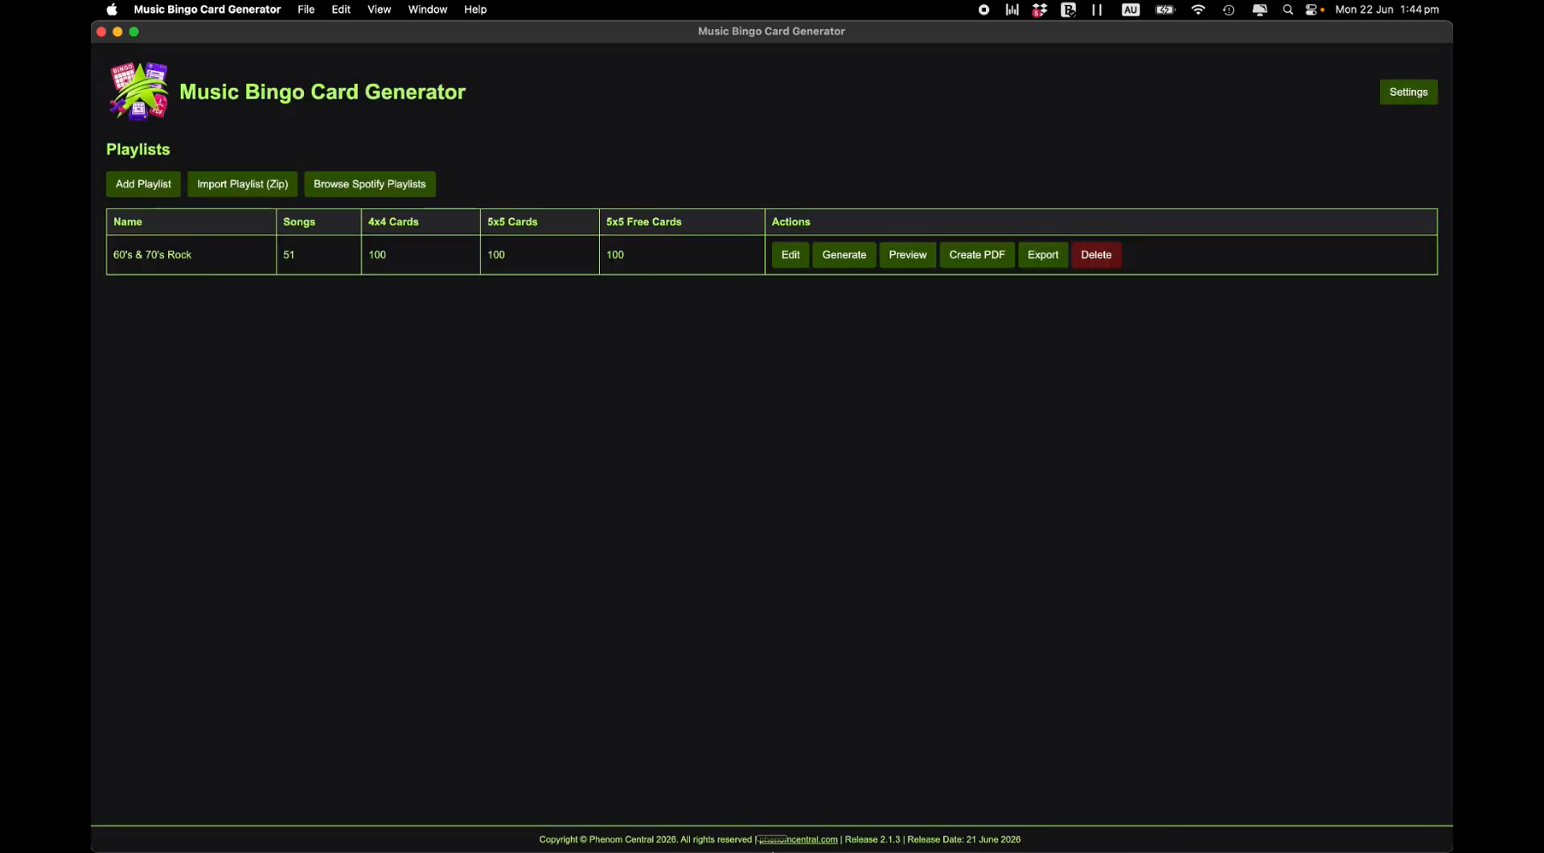
# Step: Switch to YouTube in the browser and copy the link address of the "70s & 80s Timeless Classics - Music Bingo" playlist
pyautogui.moveTo(733, 850)
pyautogui.click(266, 838)
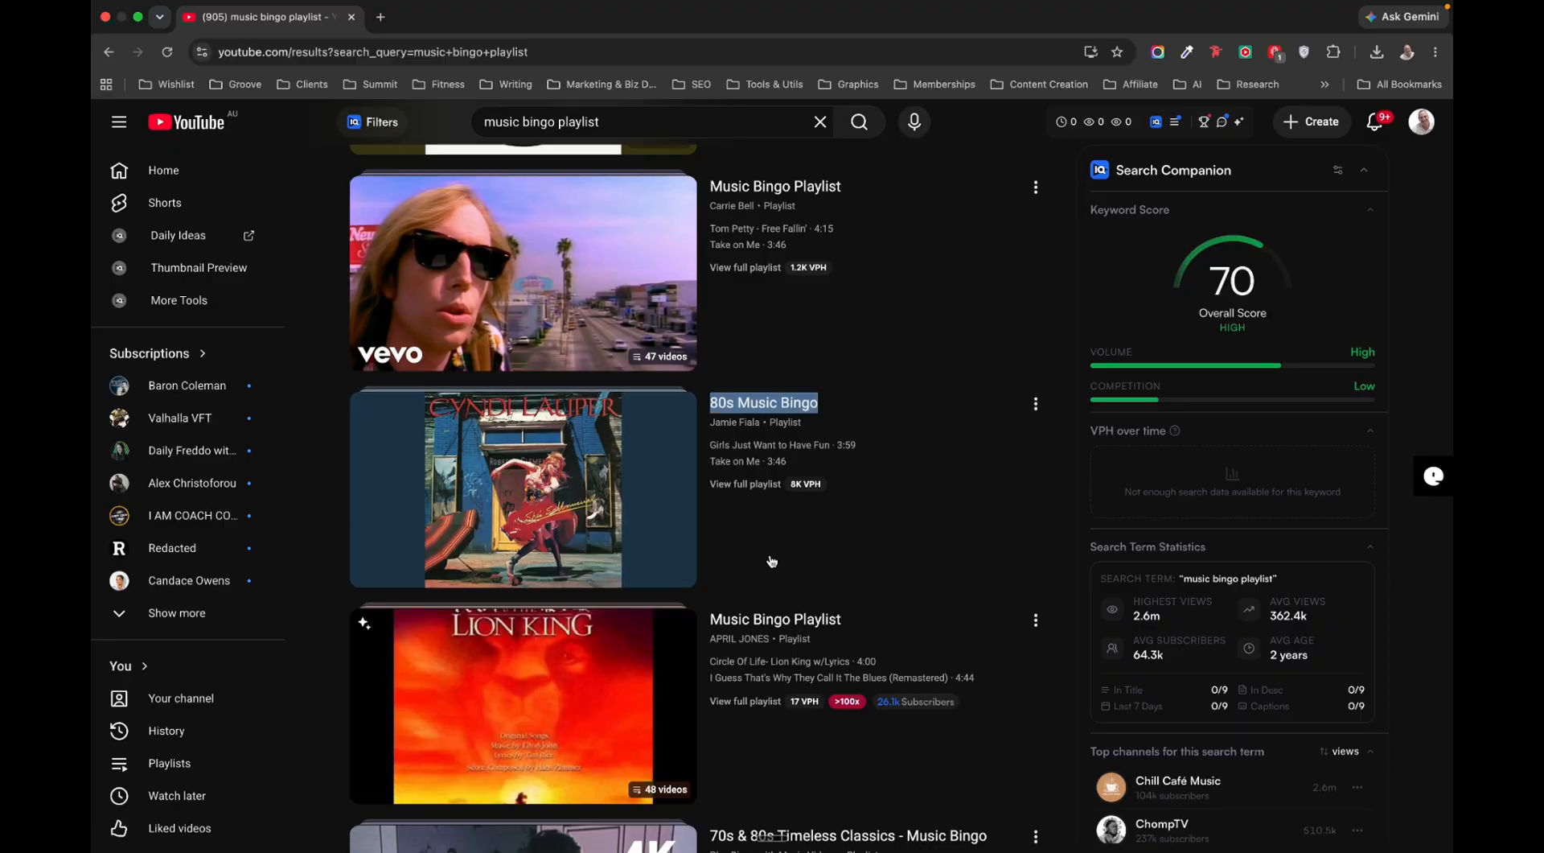
pyautogui.scroll(-5, 771, 561)
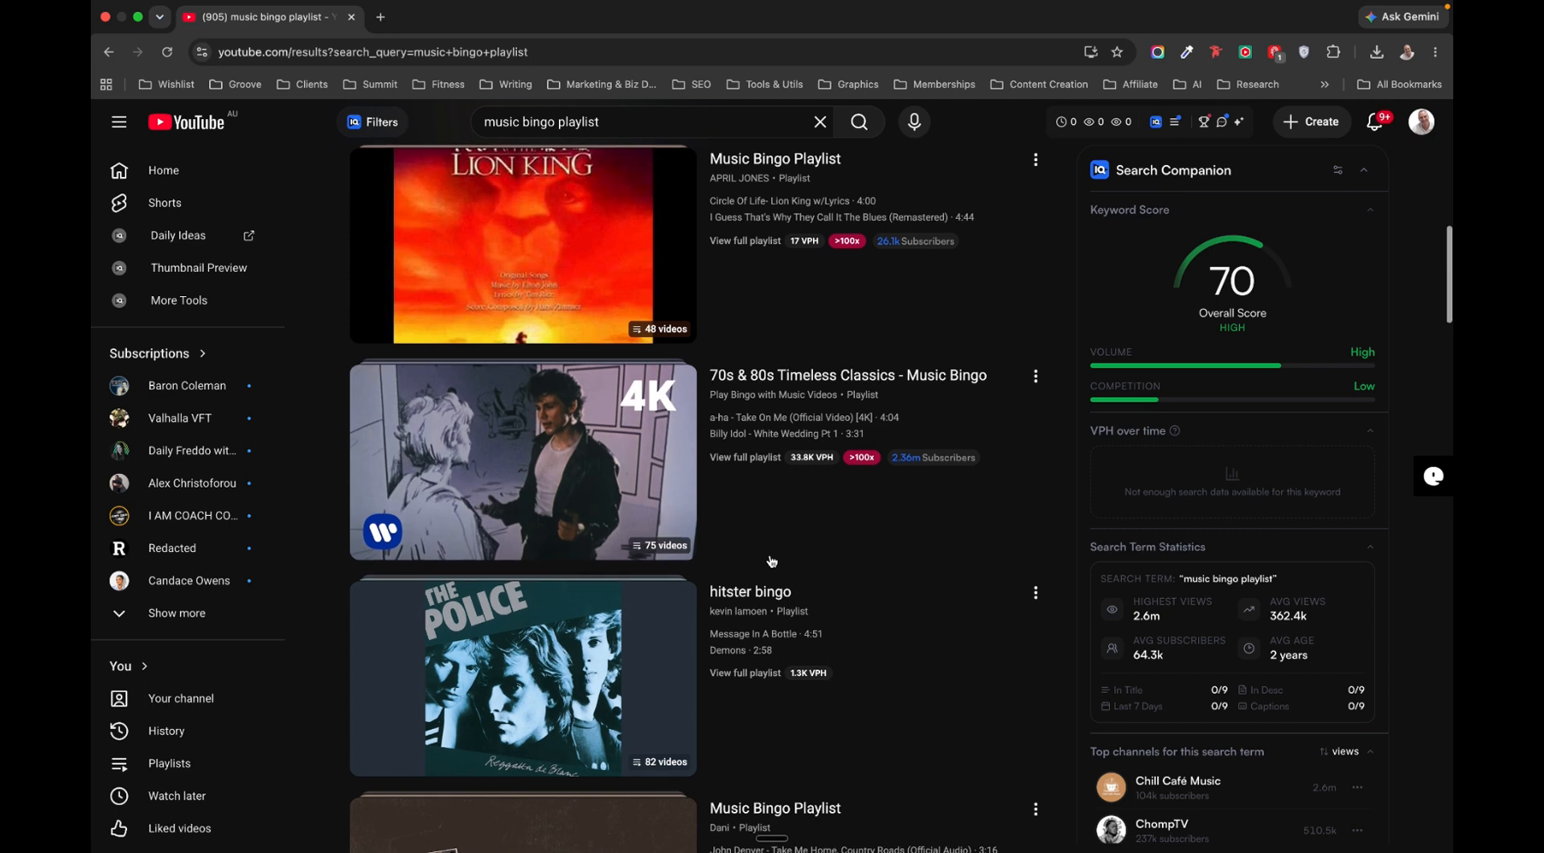
pyautogui.rightClick(799, 381)
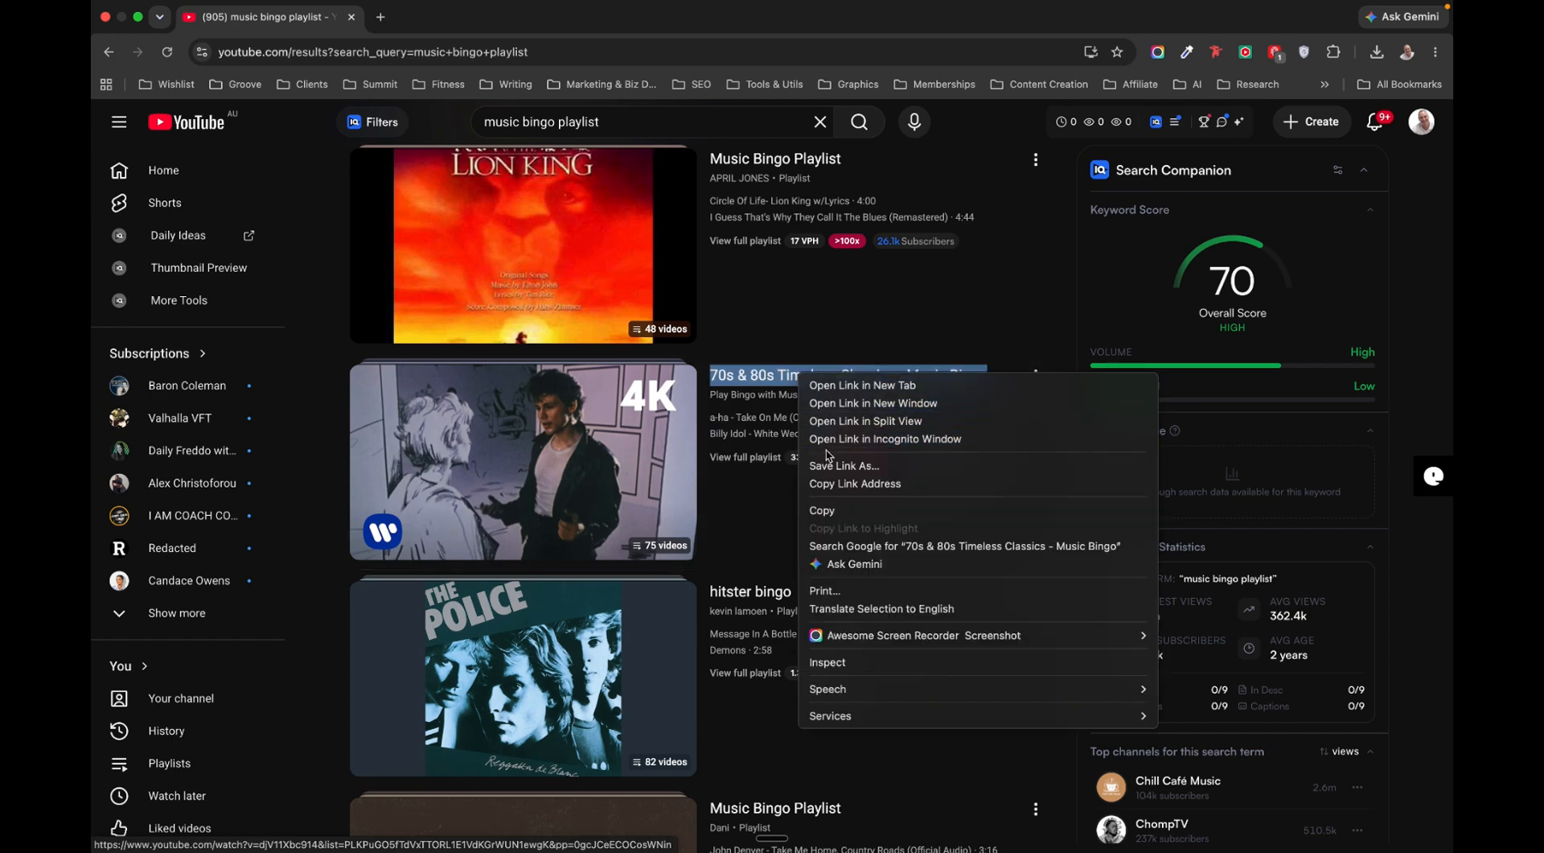
pyautogui.click(829, 487)
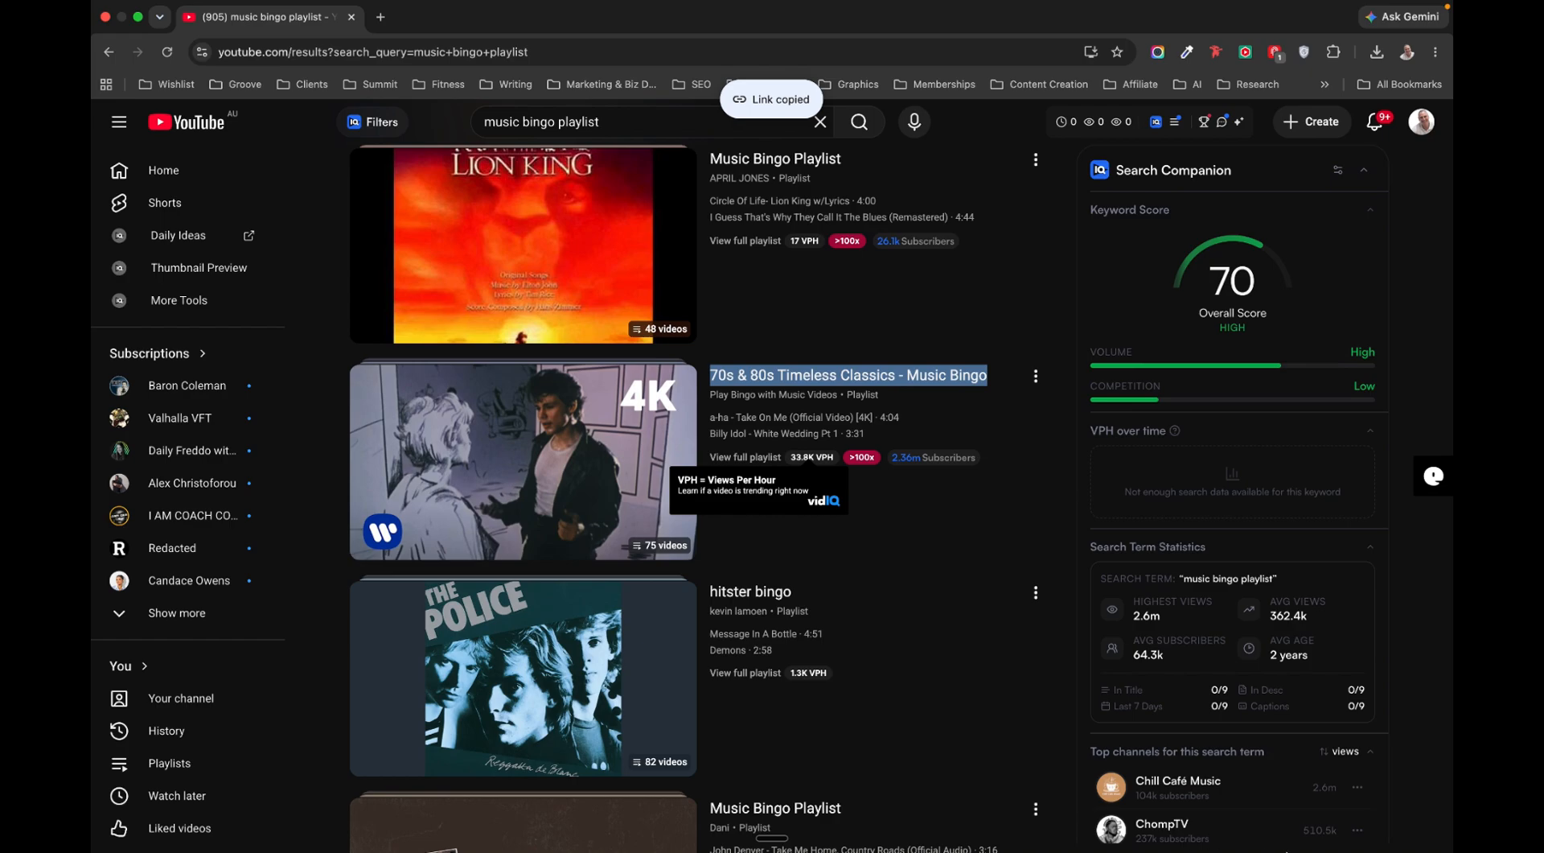
# Step: In Music Bingo Card Generator, add a playlist named "70's (Youtube)" and import its songs from the copied YouTube playlist URL
pyautogui.click(1297, 833)
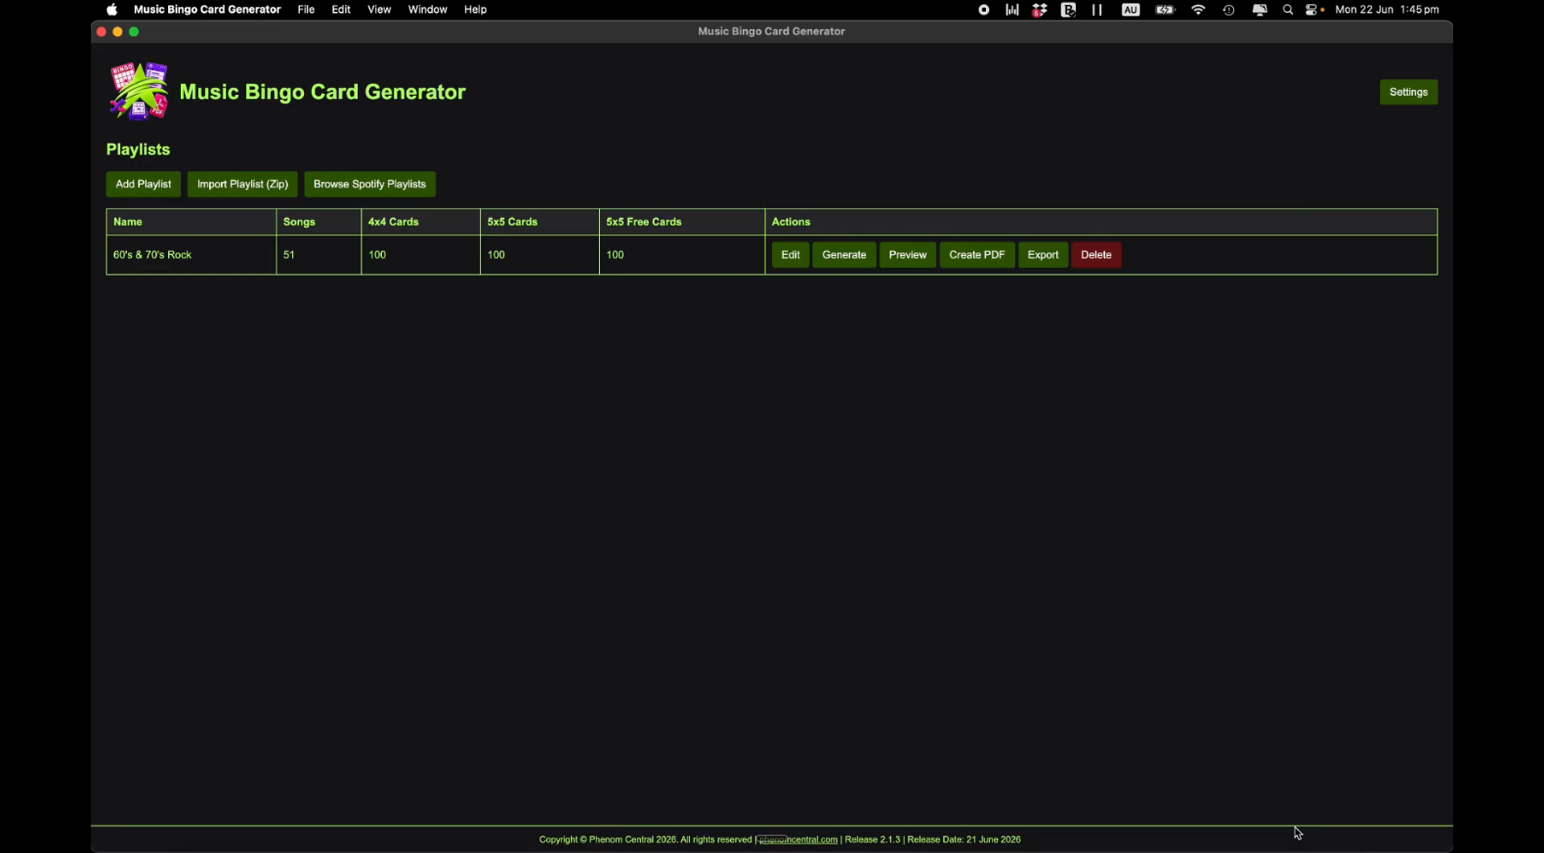
pyautogui.click(359, 187)
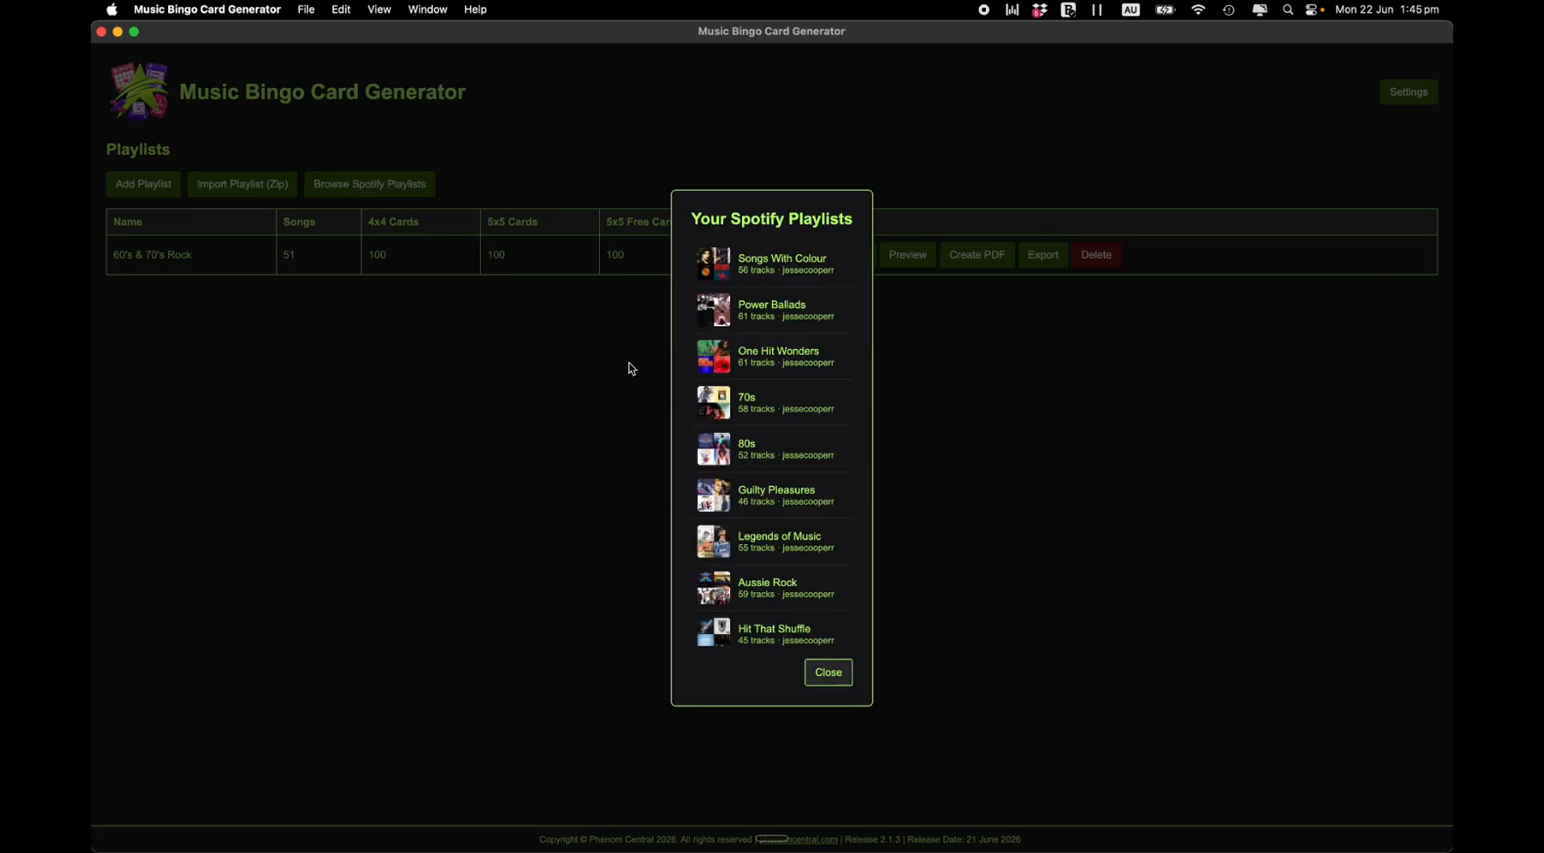
pyautogui.click(829, 672)
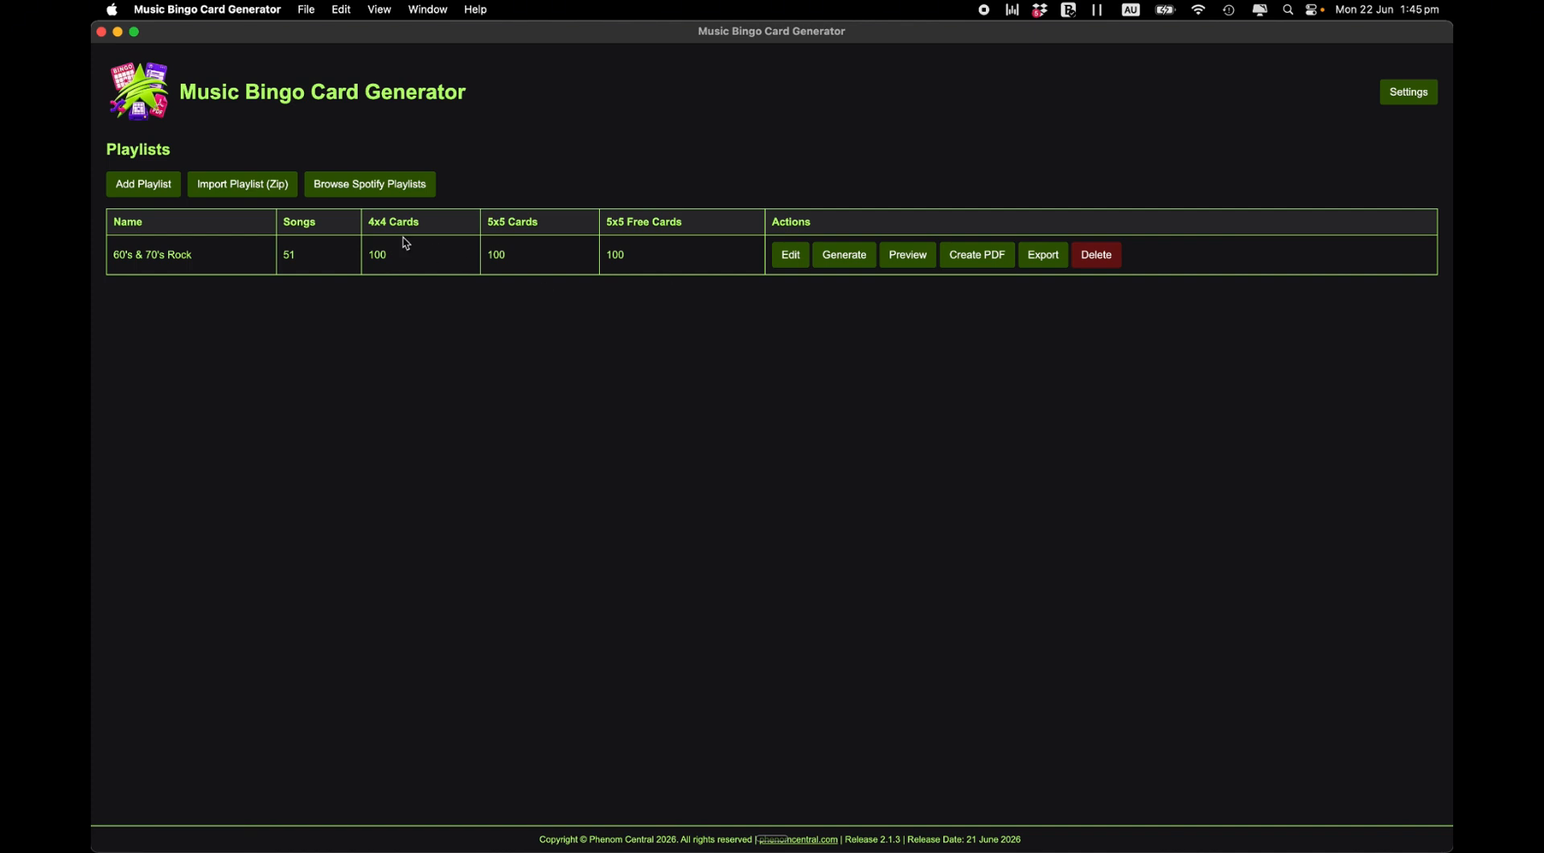
pyautogui.click(161, 190)
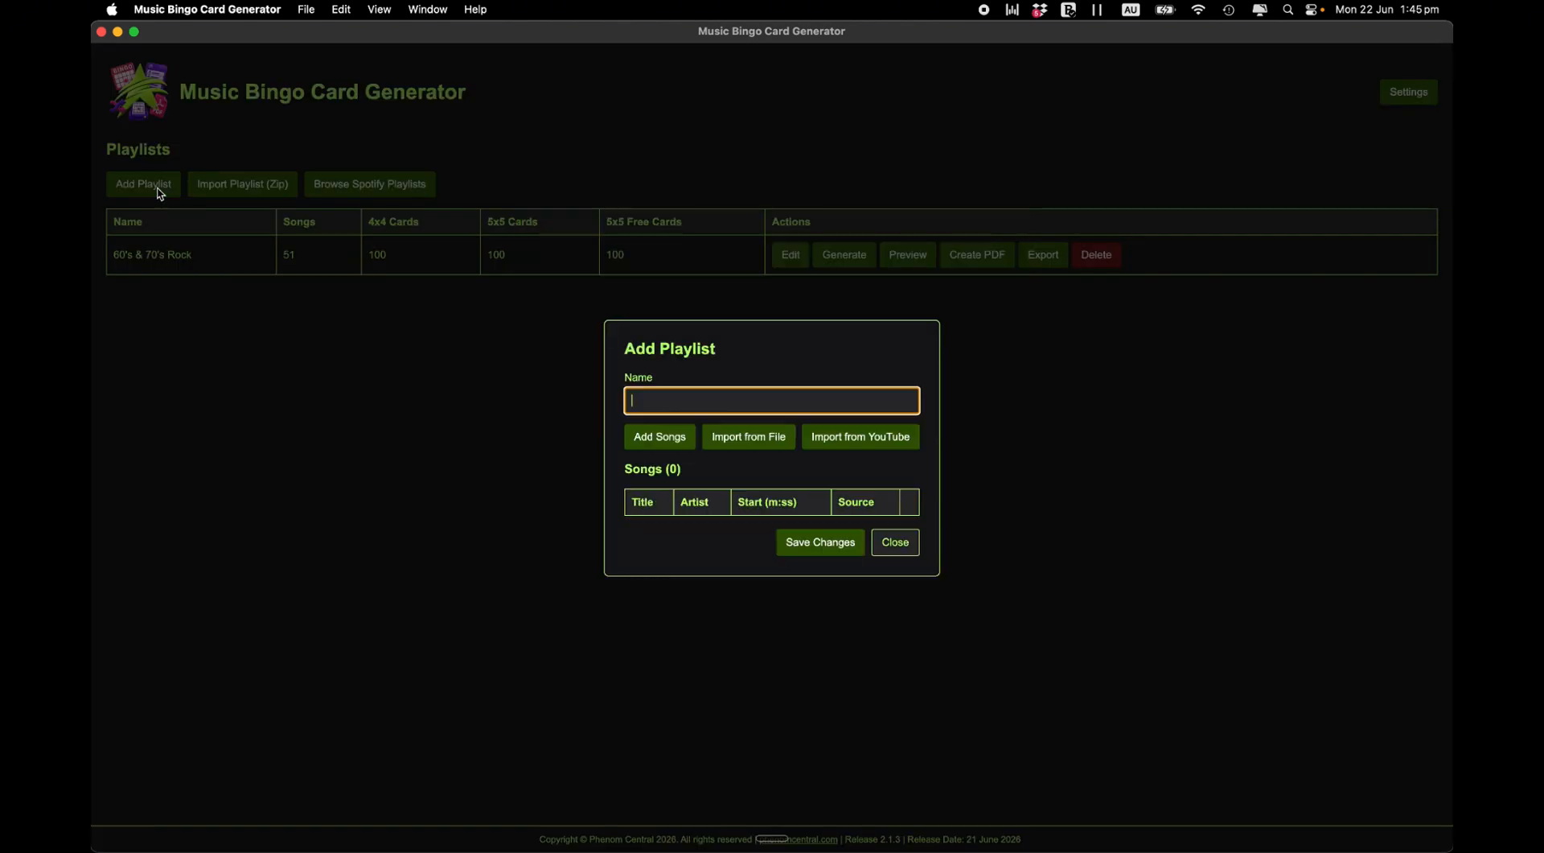
pyautogui.write("70's (Youtube")
pyautogui.click(843, 439)
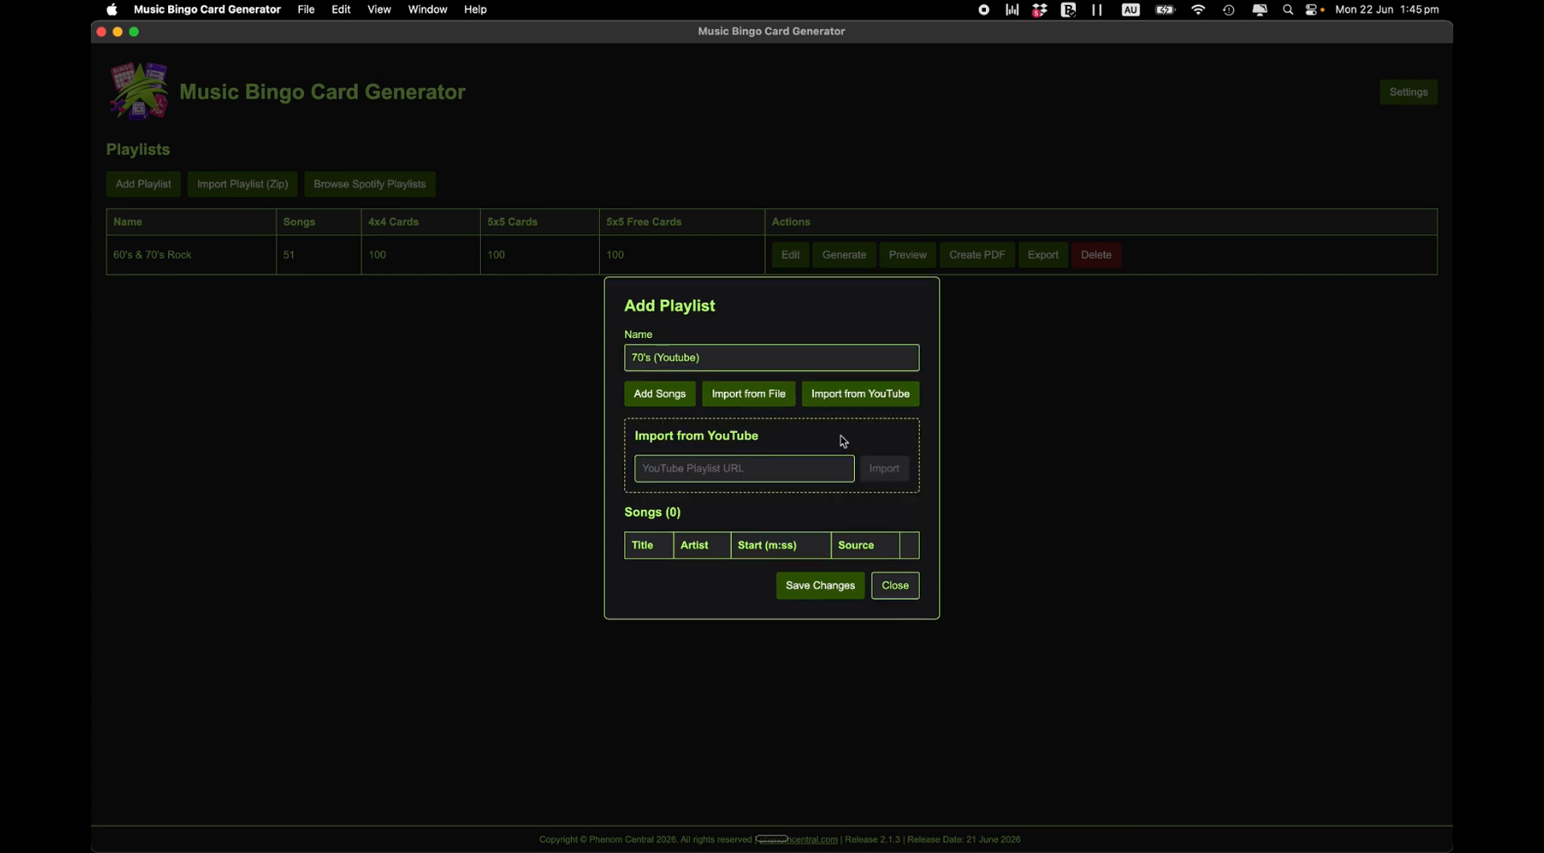
pyautogui.click(737, 472)
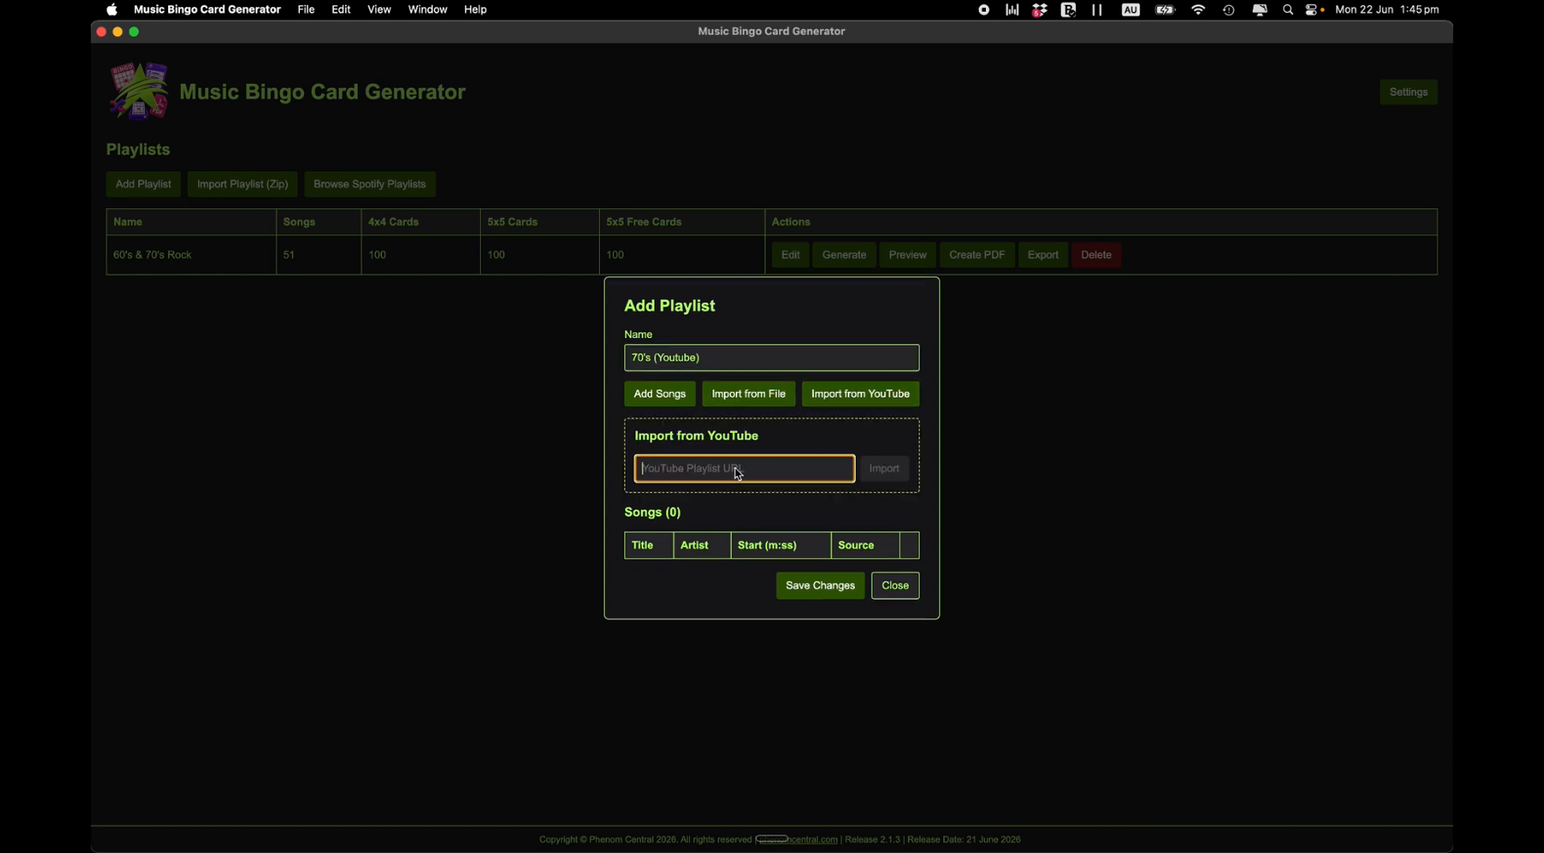
pyautogui.press('super+v')
pyautogui.click(883, 470)
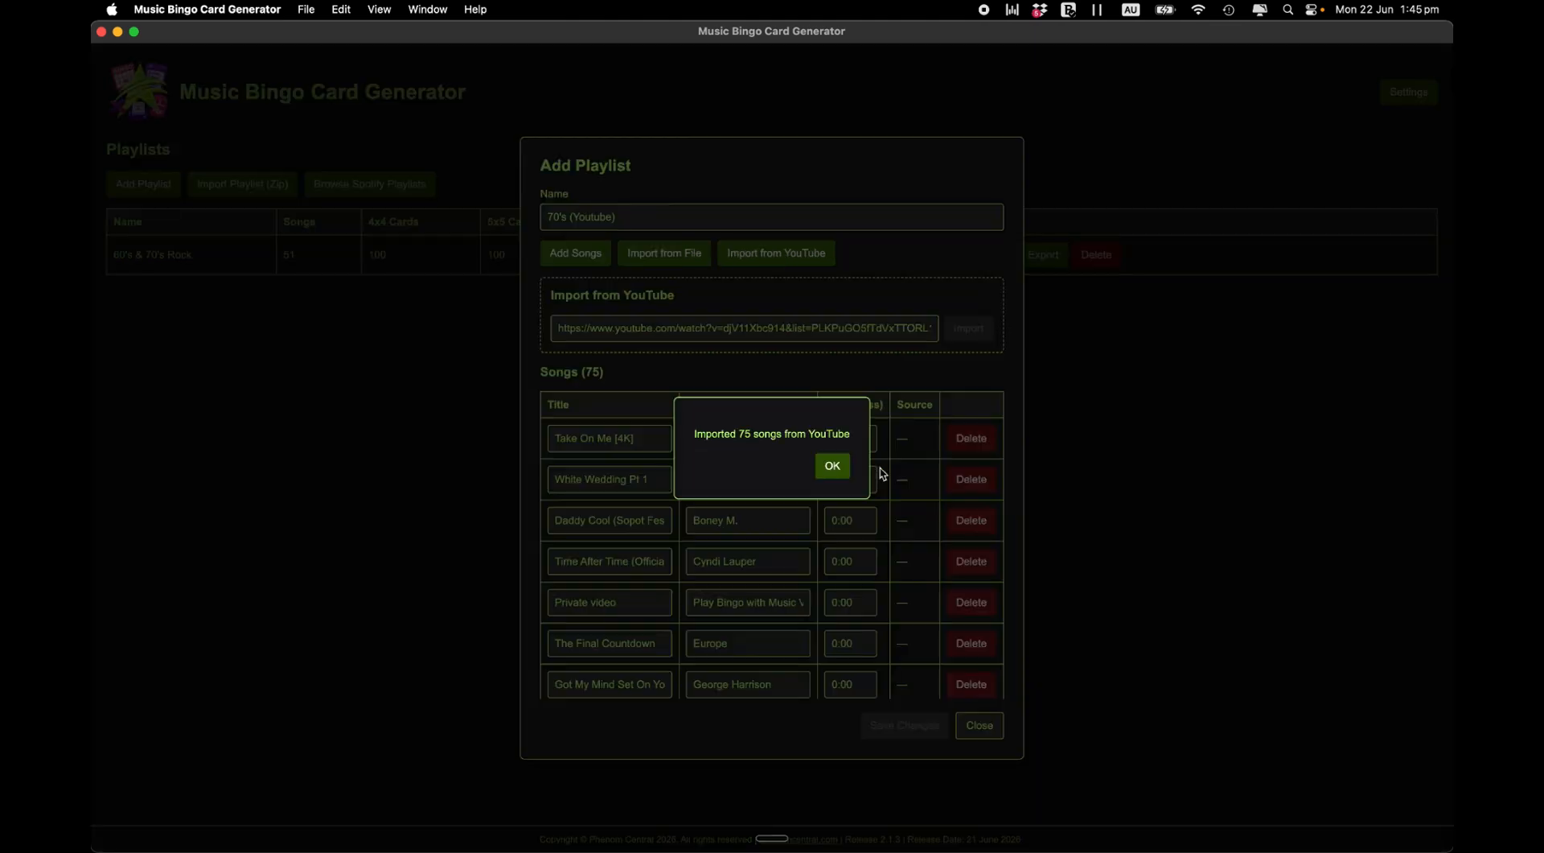
pyautogui.click(832, 465)
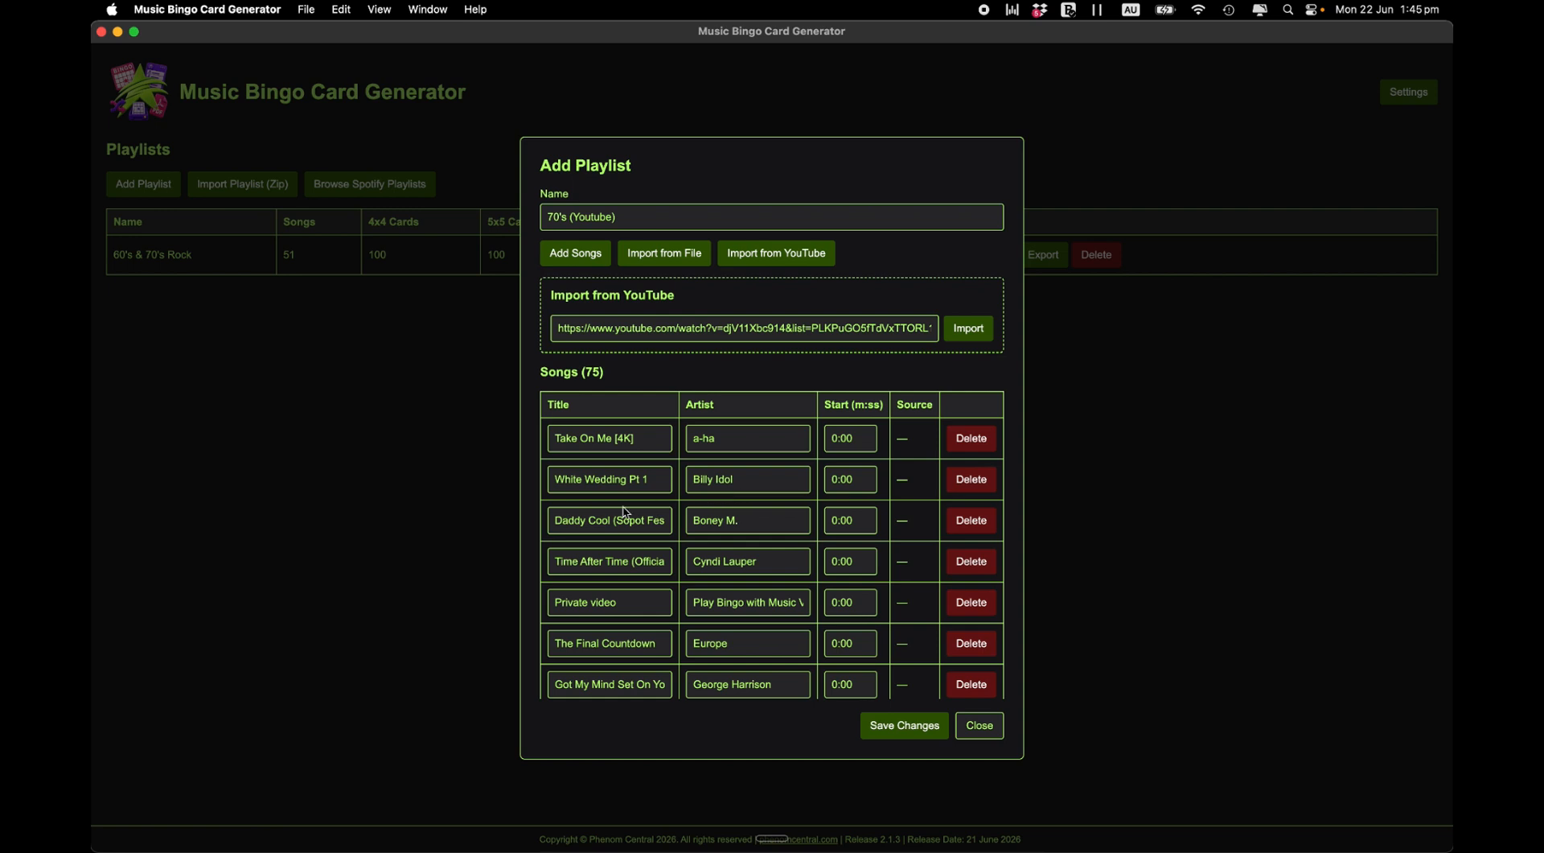
# Step: Shorten the titles of the first two imported songs to "Take On Me" and "White Wedding"
pyautogui.click(648, 441)
pyautogui.press('BackSpace')
pyautogui.press('BackSpace')
pyautogui.press('BackSpace')
pyautogui.press('BackSpace')
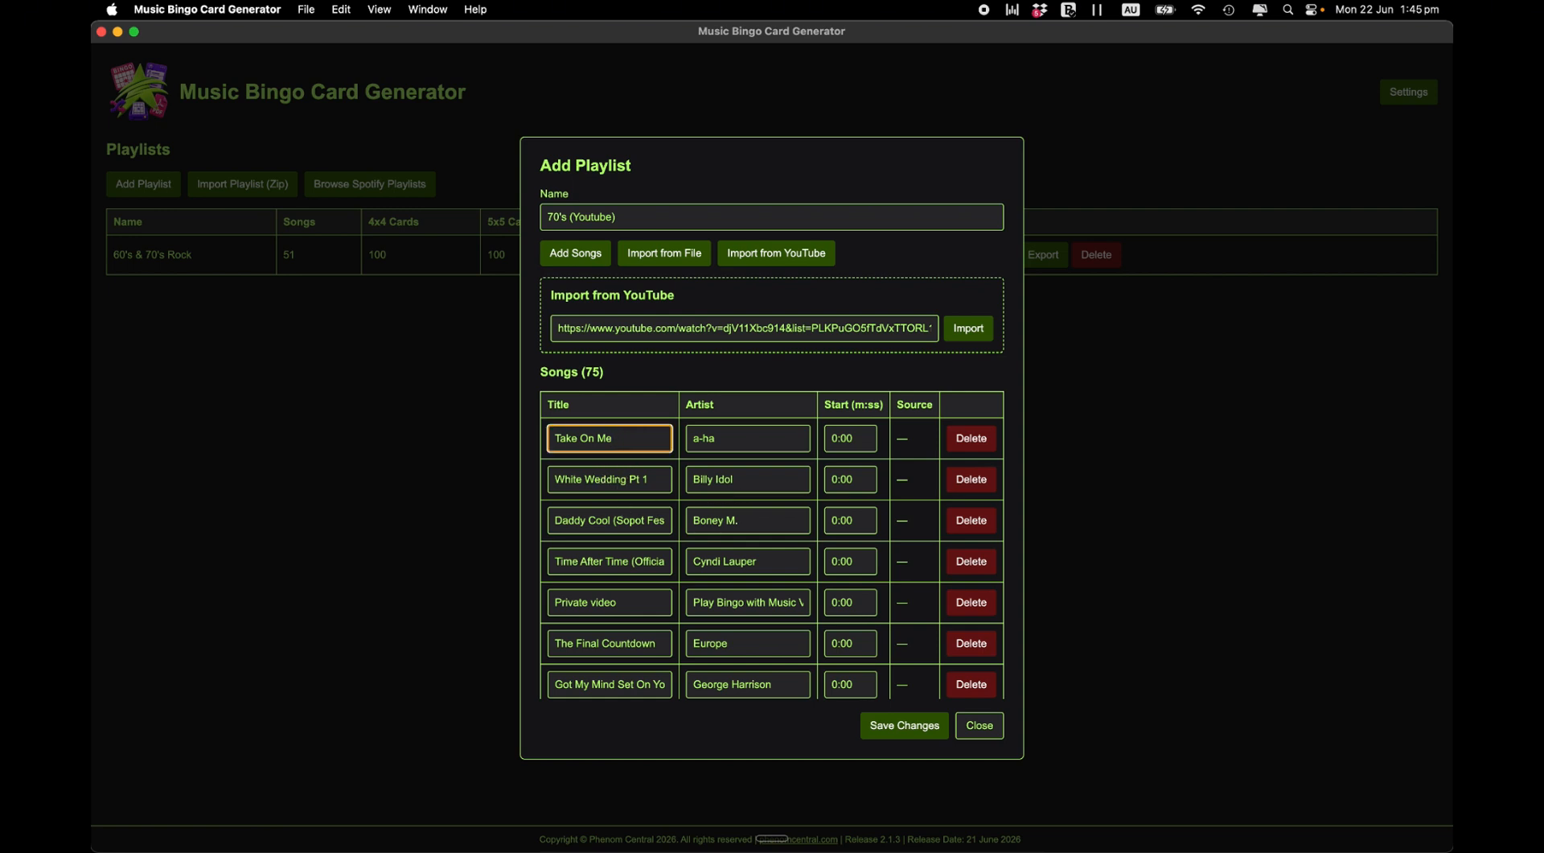
pyautogui.click(655, 480)
pyautogui.press('BackSpace')
pyautogui.press('BackSpace')
pyautogui.press('BackSpace')
pyautogui.press('BackSpace')
pyautogui.press('BackSpace')
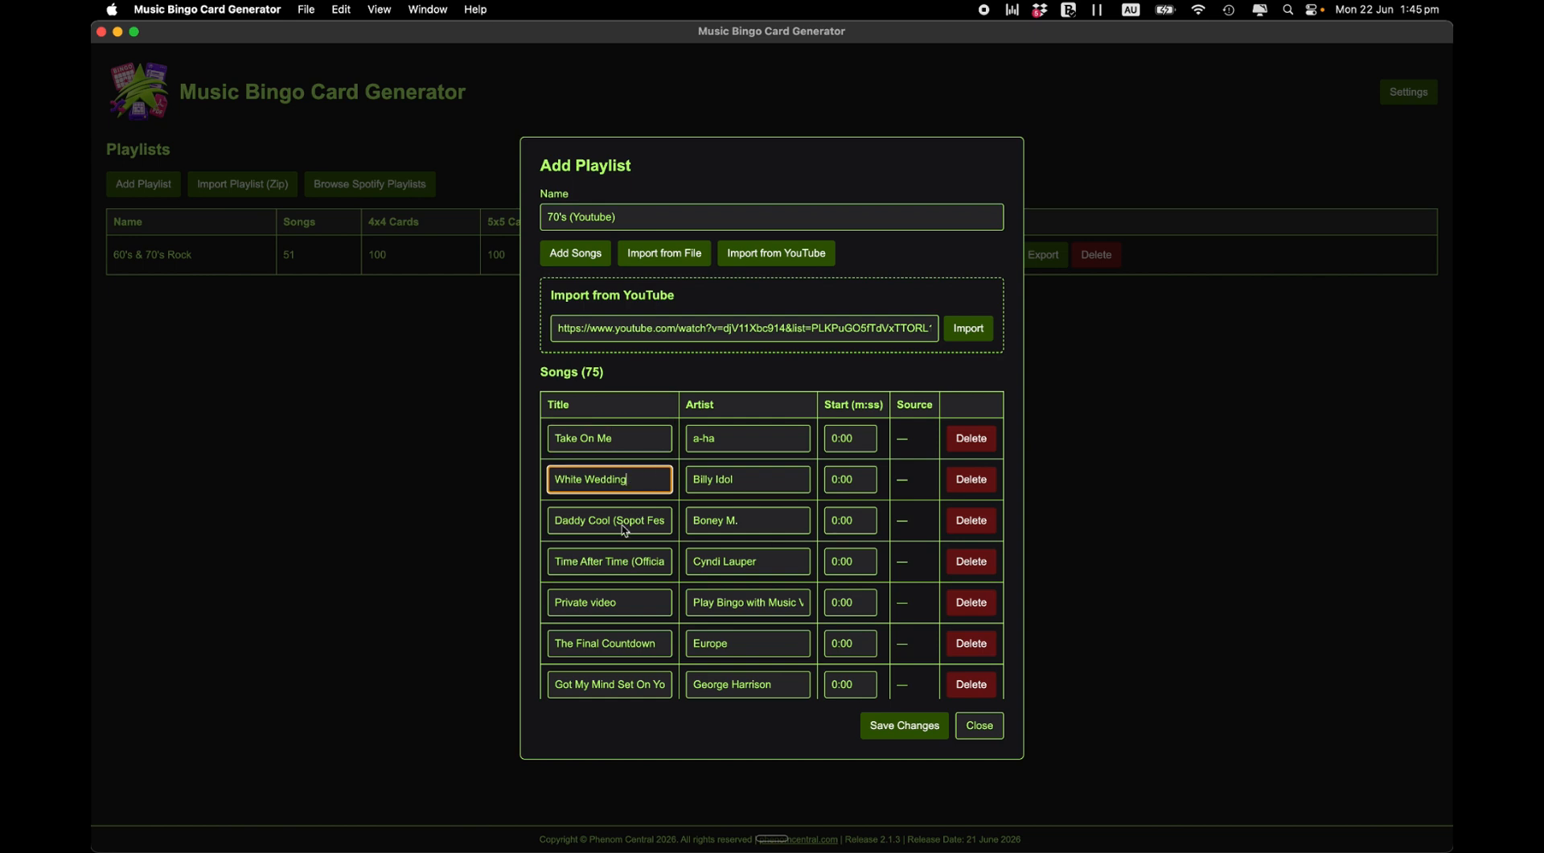
# Step: Remove the bracketed suffix from the Boney M. song's title, leaving "Daddy Cool"
pyautogui.scroll(-2, 624, 524)
pyautogui.click(630, 478)
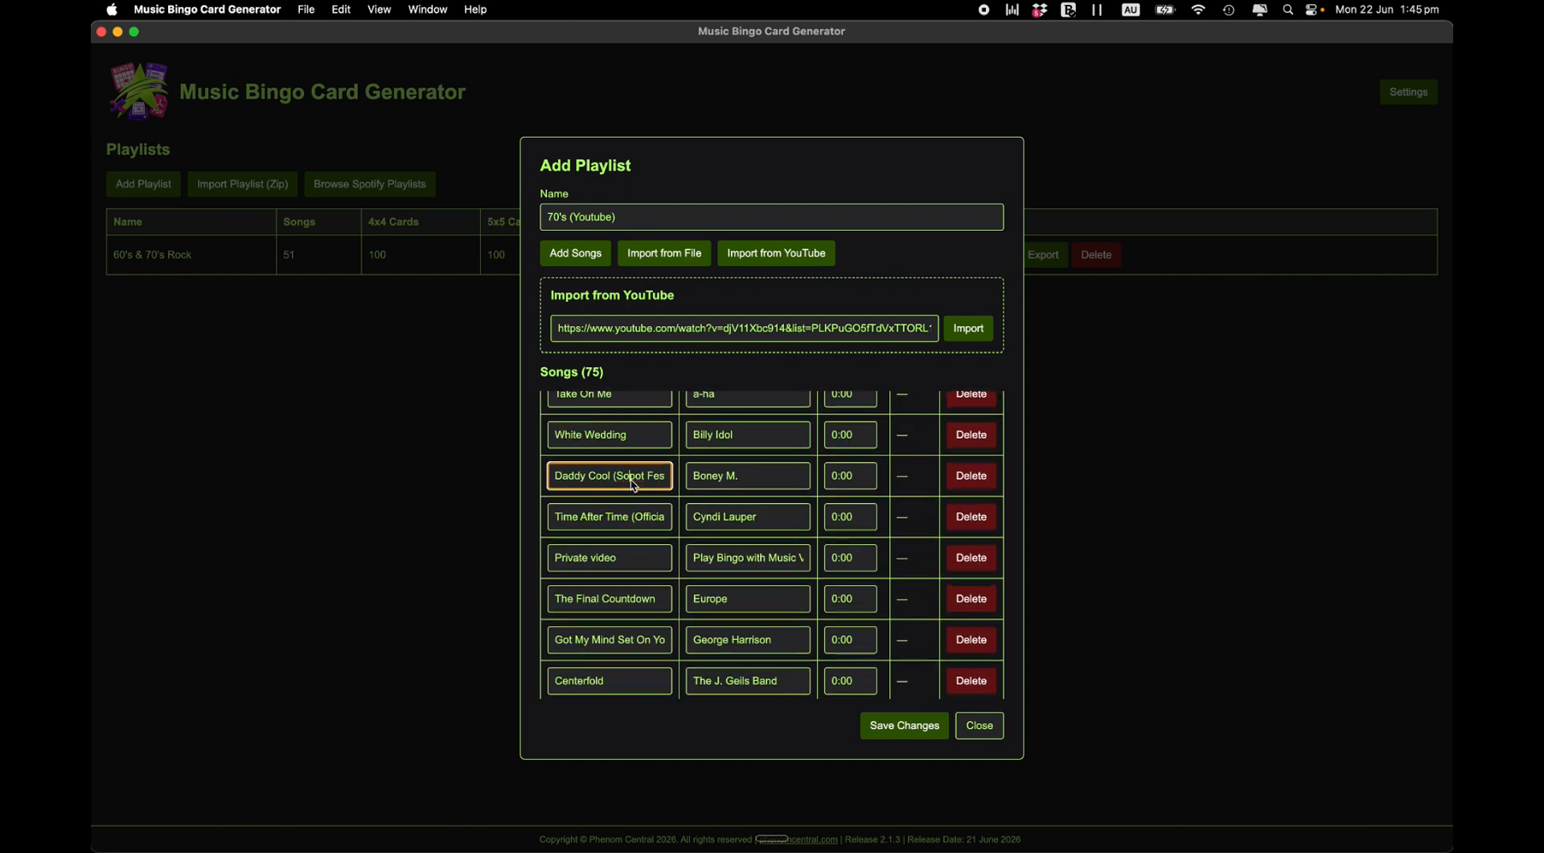
pyautogui.press('Right')
pyautogui.press('Right')
pyautogui.press('Right')
pyautogui.press('Right')
pyautogui.press('Right')
pyautogui.press('Right')
pyautogui.press('BackSpace')
pyautogui.press('BackSpace')
pyautogui.press('BackSpace')
pyautogui.press('BackSpace')
pyautogui.press('BackSpace')
pyautogui.press('BackSpace')
pyautogui.press('BackSpace')
pyautogui.press('BackSpace')
pyautogui.press('BackSpace')
pyautogui.press('BackSpace')
pyautogui.press('BackSpace')
pyautogui.press('BackSpace')
pyautogui.press('BackSpace')
pyautogui.press('BackSpace')
pyautogui.press('BackSpace')
pyautogui.press('BackSpace')
pyautogui.press('BackSpace')
pyautogui.press('BackSpace')
pyautogui.press('BackSpace')
pyautogui.press('BackSpace')
pyautogui.press('BackSpace')
# Step: Trim the Cyndi Lauper song's title to "Time After Time"
pyautogui.click(560, 512)
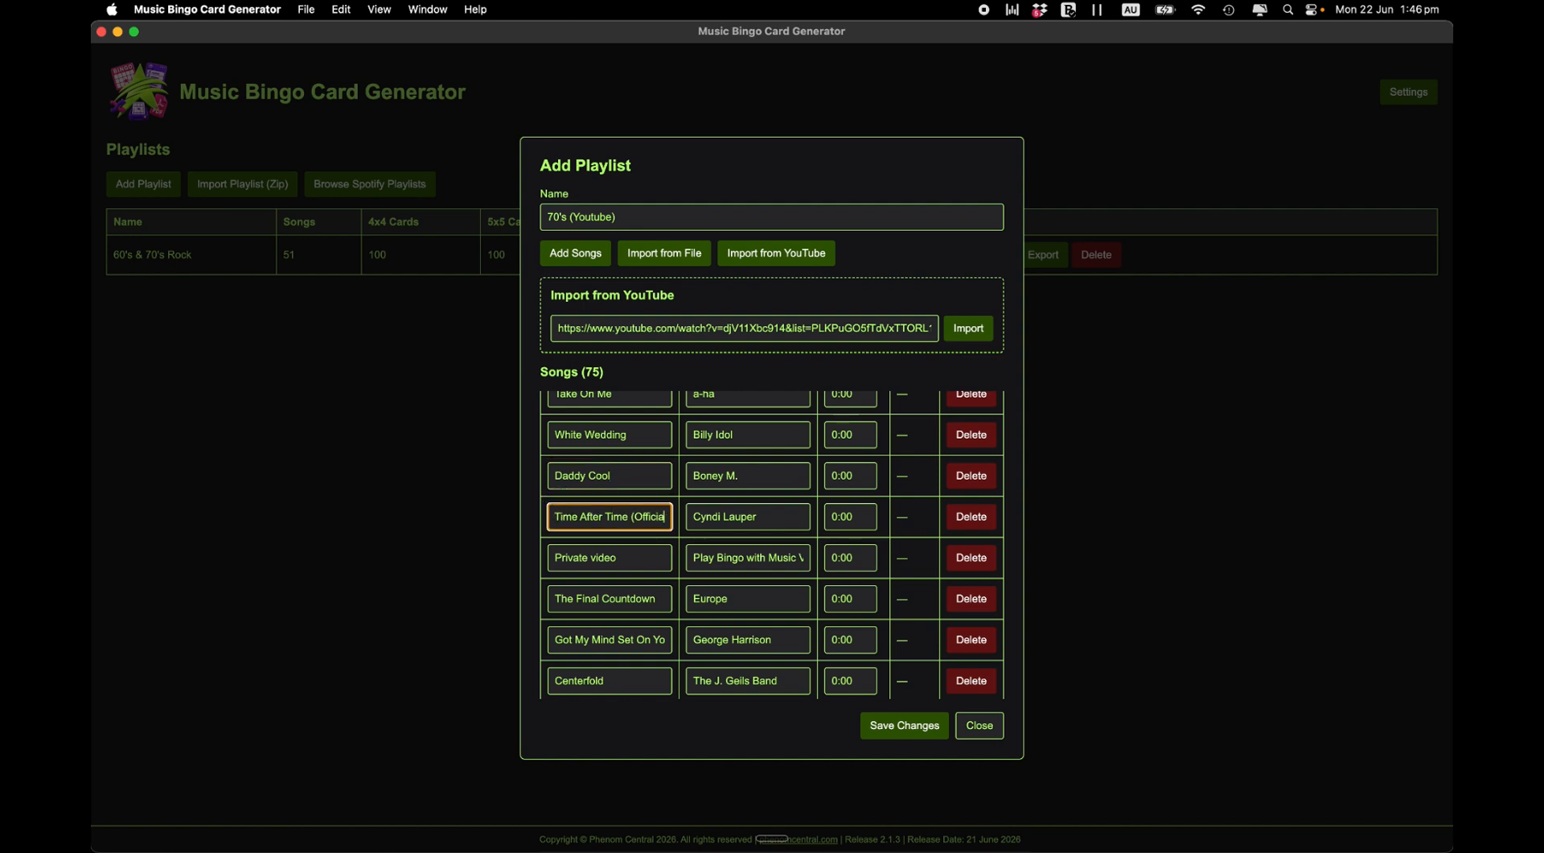
pyautogui.press('End')
pyautogui.press('BackSpace')
pyautogui.press('BackSpace')
pyautogui.press('BackSpace')
pyautogui.press('BackSpace')
pyautogui.press('BackSpace')
pyautogui.press('BackSpace')
pyautogui.press('BackSpace')
pyautogui.press('BackSpace')
pyautogui.press('BackSpace')
pyautogui.press('BackSpace')
pyautogui.press('BackSpace')
pyautogui.press('BackSpace')
pyautogui.press('BackSpace')
pyautogui.press('BackSpace')
pyautogui.press('BackSpace')
pyautogui.press('BackSpace')
pyautogui.press('BackSpace')
pyautogui.press('BackSpace')
pyautogui.press('BackSpace')
# Step: Trim the extra text from the end of the George Harrison song's title so it reads "Got My Mind Set On You"
pyautogui.scroll(-3, 579, 583)
pyautogui.click(599, 551)
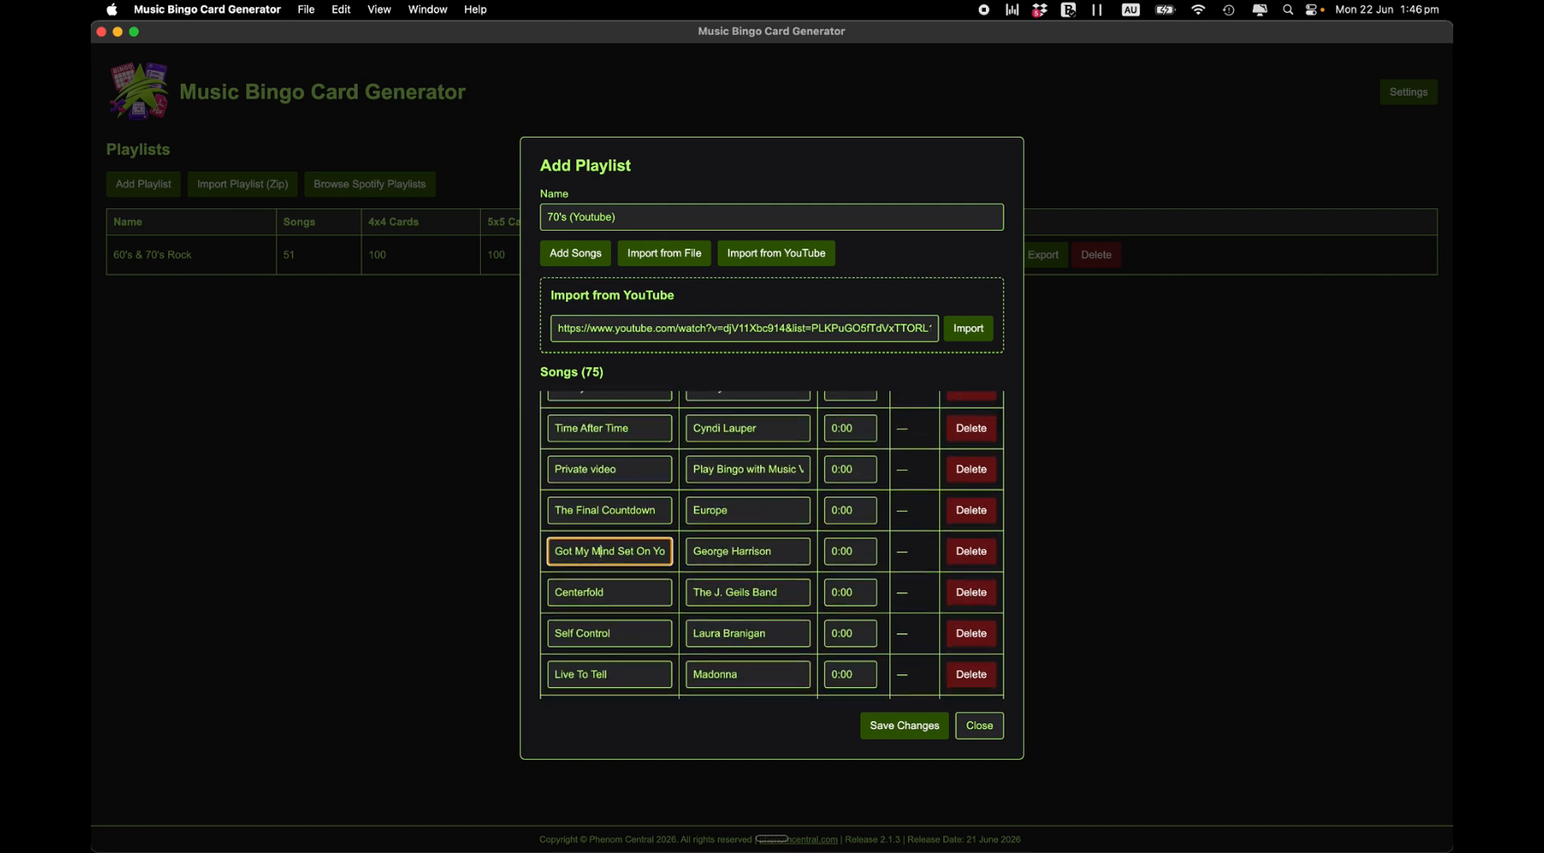
pyautogui.hscroll(2, 633, 551)
pyautogui.press('BackSpace')
pyautogui.press('BackSpace')
pyautogui.press('BackSpace')
pyautogui.press('BackSpace')
pyautogui.press('BackSpace')
pyautogui.press('BackSpace')
pyautogui.press('BackSpace')
pyautogui.press('BackSpace')
pyautogui.press('BackSpace')
pyautogui.press('BackSpace')
pyautogui.press('BackSpace')
pyautogui.press('BackSpace')
pyautogui.press('BackSpace')
# Step: Remove "(Official HD Video)" from the title of The Outfield's song, leaving "Your Love"
pyautogui.scroll(-4, 605, 583)
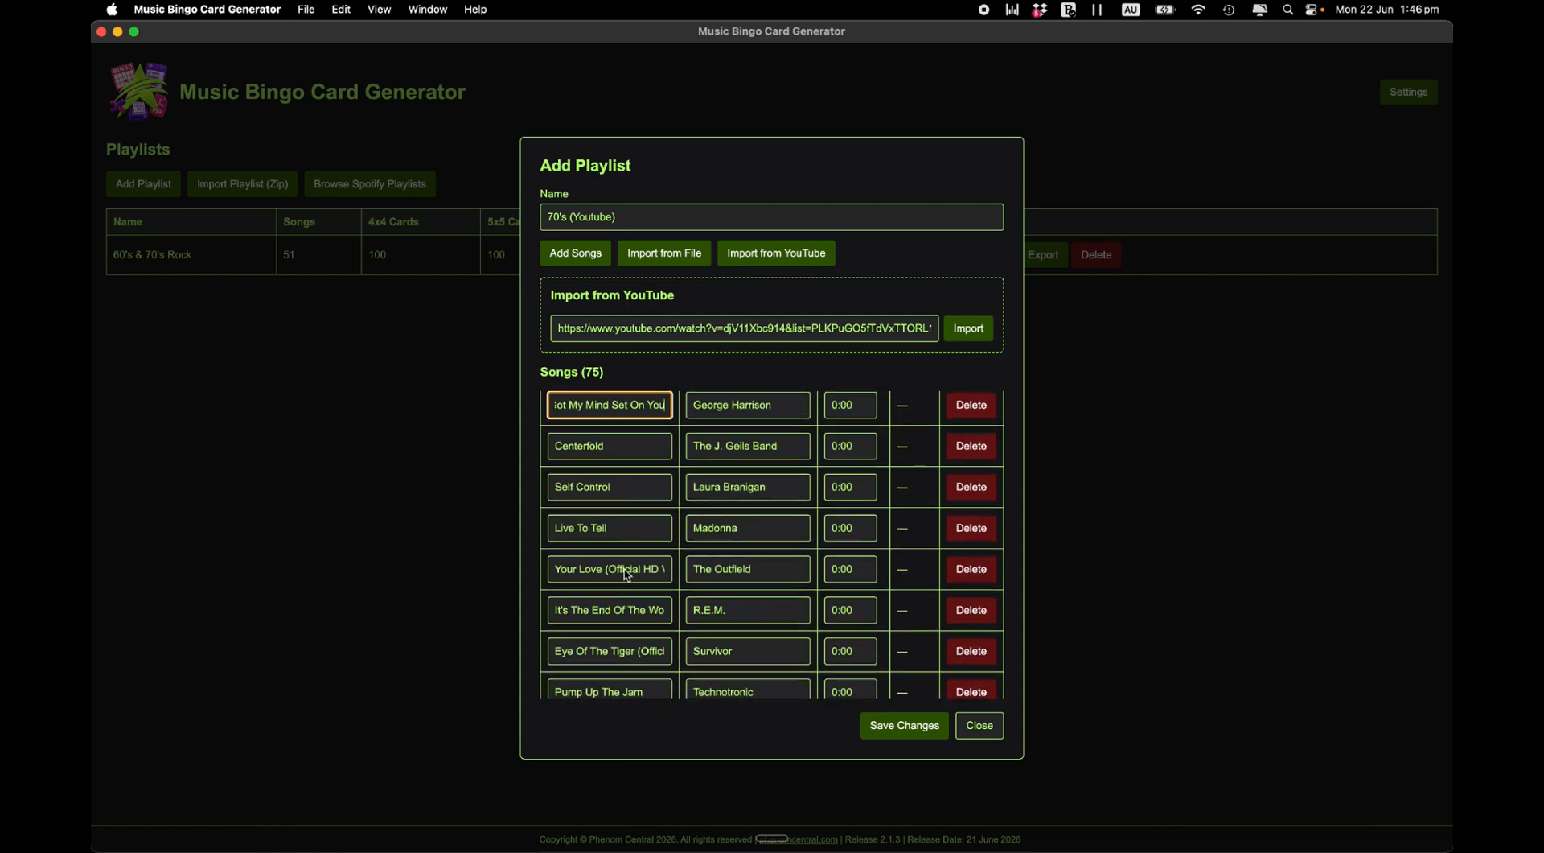
pyautogui.click(630, 569)
pyautogui.press('Right')
pyautogui.press('Right')
pyautogui.press('Right')
pyautogui.press('Right')
pyautogui.press('Right')
pyautogui.press('Right')
pyautogui.press('Right')
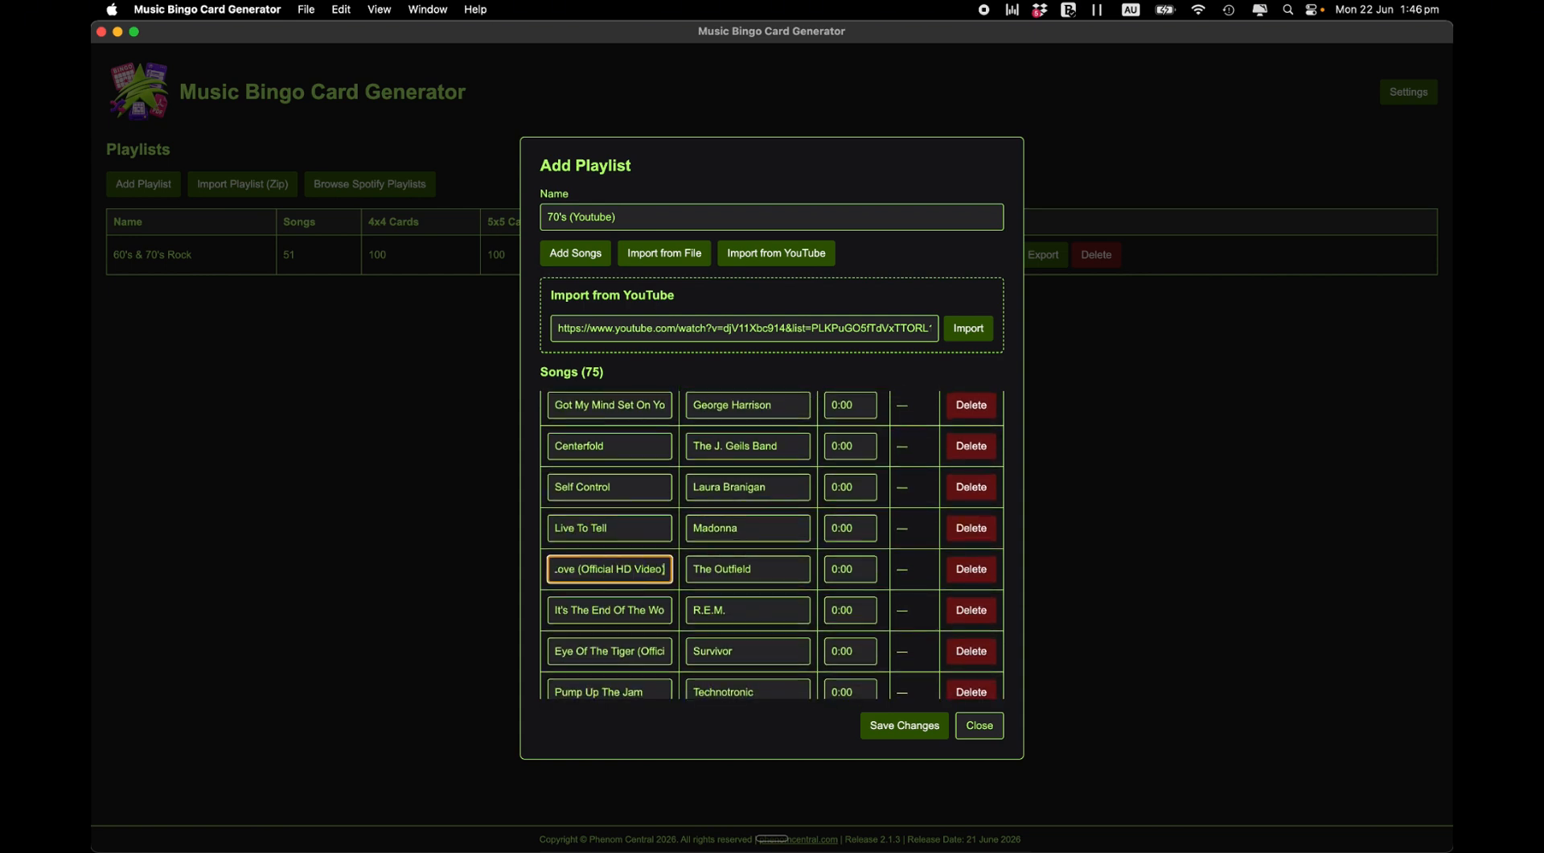
pyautogui.press('BackSpace')
pyautogui.press('BackSpace')
pyautogui.press('BackSpace')
pyautogui.press('BackSpace')
pyautogui.press('BackSpace')
pyautogui.press('BackSpace')
pyautogui.press('BackSpace')
pyautogui.press('BackSpace')
pyautogui.press('BackSpace')
pyautogui.press('BackSpace')
pyautogui.press('BackSpace')
pyautogui.press('BackSpace')
pyautogui.press('BackSpace')
pyautogui.press('BackSpace')
pyautogui.press('BackSpace')
pyautogui.press('BackSpace')
pyautogui.press('BackSpace')
pyautogui.press('BackSpace')
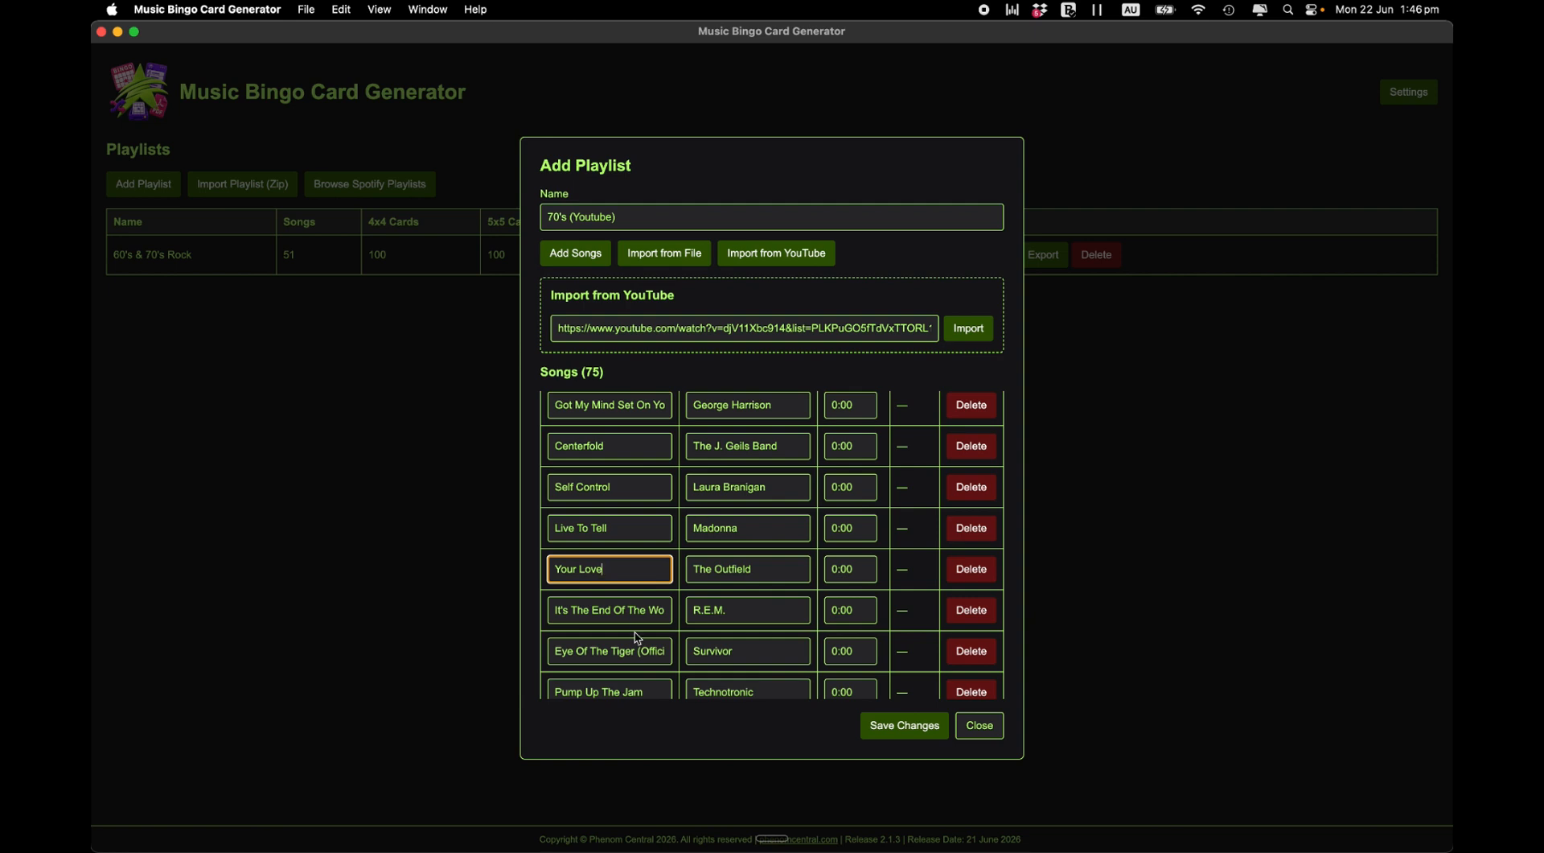
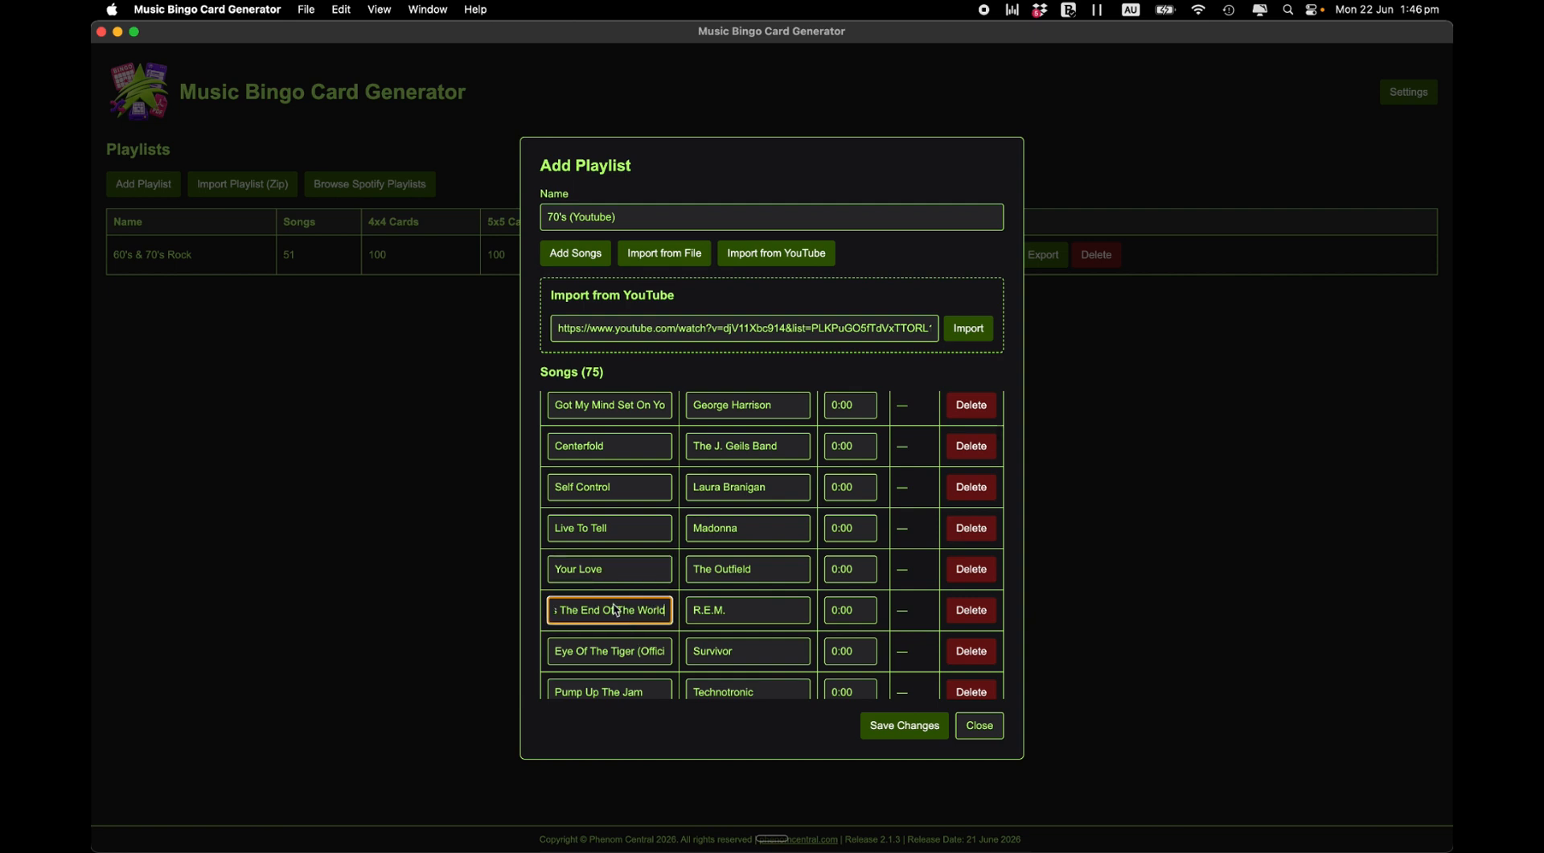
# Step: Remove the bracketed suffix from the Survivor song's title, leaving "Eye Of The Tiger"
pyautogui.click(629, 652)
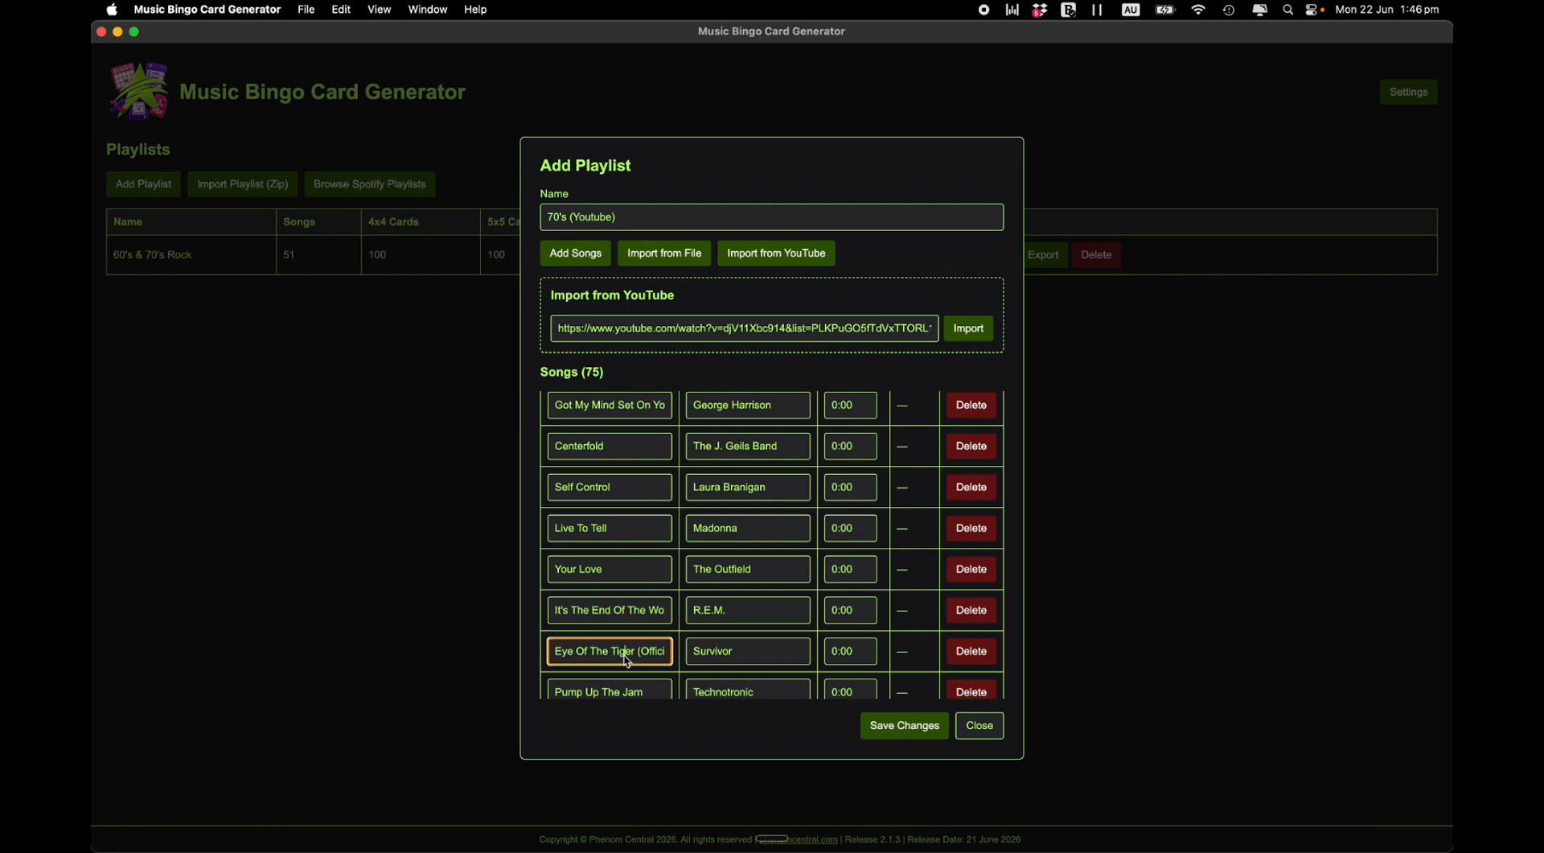
pyautogui.press('Right')
pyautogui.press('Right')
pyautogui.press('Right')
pyautogui.press('Right')
pyautogui.press('Right')
pyautogui.press('Right')
pyautogui.press('BackSpace')
pyautogui.press('BackSpace')
pyautogui.press('BackSpace')
pyautogui.press('BackSpace')
pyautogui.press('BackSpace')
pyautogui.press('BackSpace')
pyautogui.press('BackSpace')
pyautogui.press('BackSpace')
pyautogui.press('BackSpace')
pyautogui.press('BackSpace')
pyautogui.press('BackSpace')
pyautogui.press('BackSpace')
pyautogui.press('BackSpace')
pyautogui.press('BackSpace')
pyautogui.press('BackSpace')
# Step: Look over the remaining song titles and save the "70's (Youtube)" playlist
pyautogui.scroll(3, 631, 527)
pyautogui.scroll(-10, 632, 527)
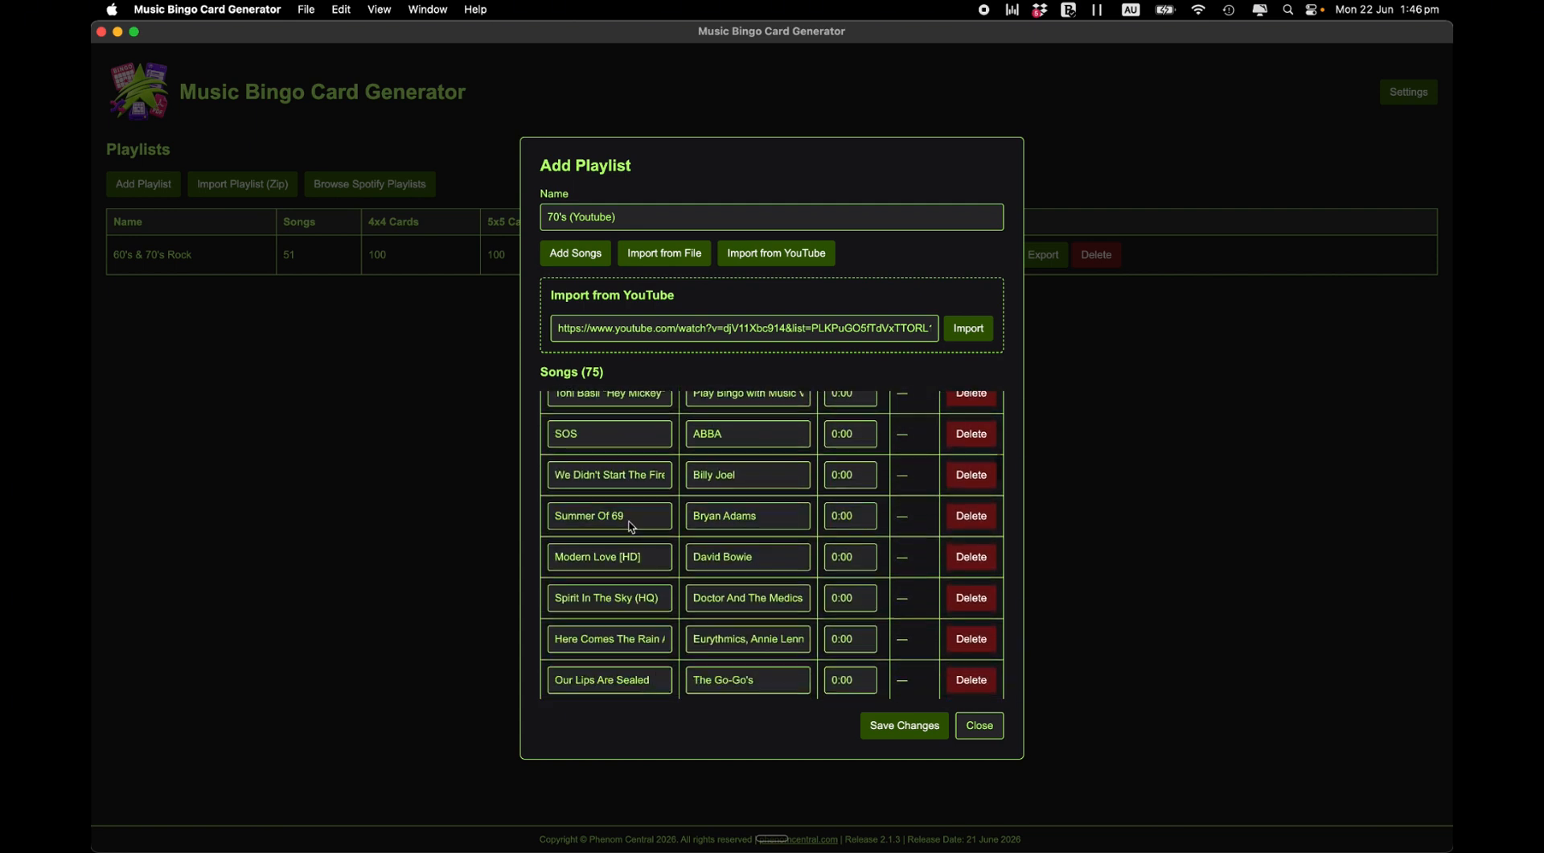
pyautogui.scroll(14, 631, 527)
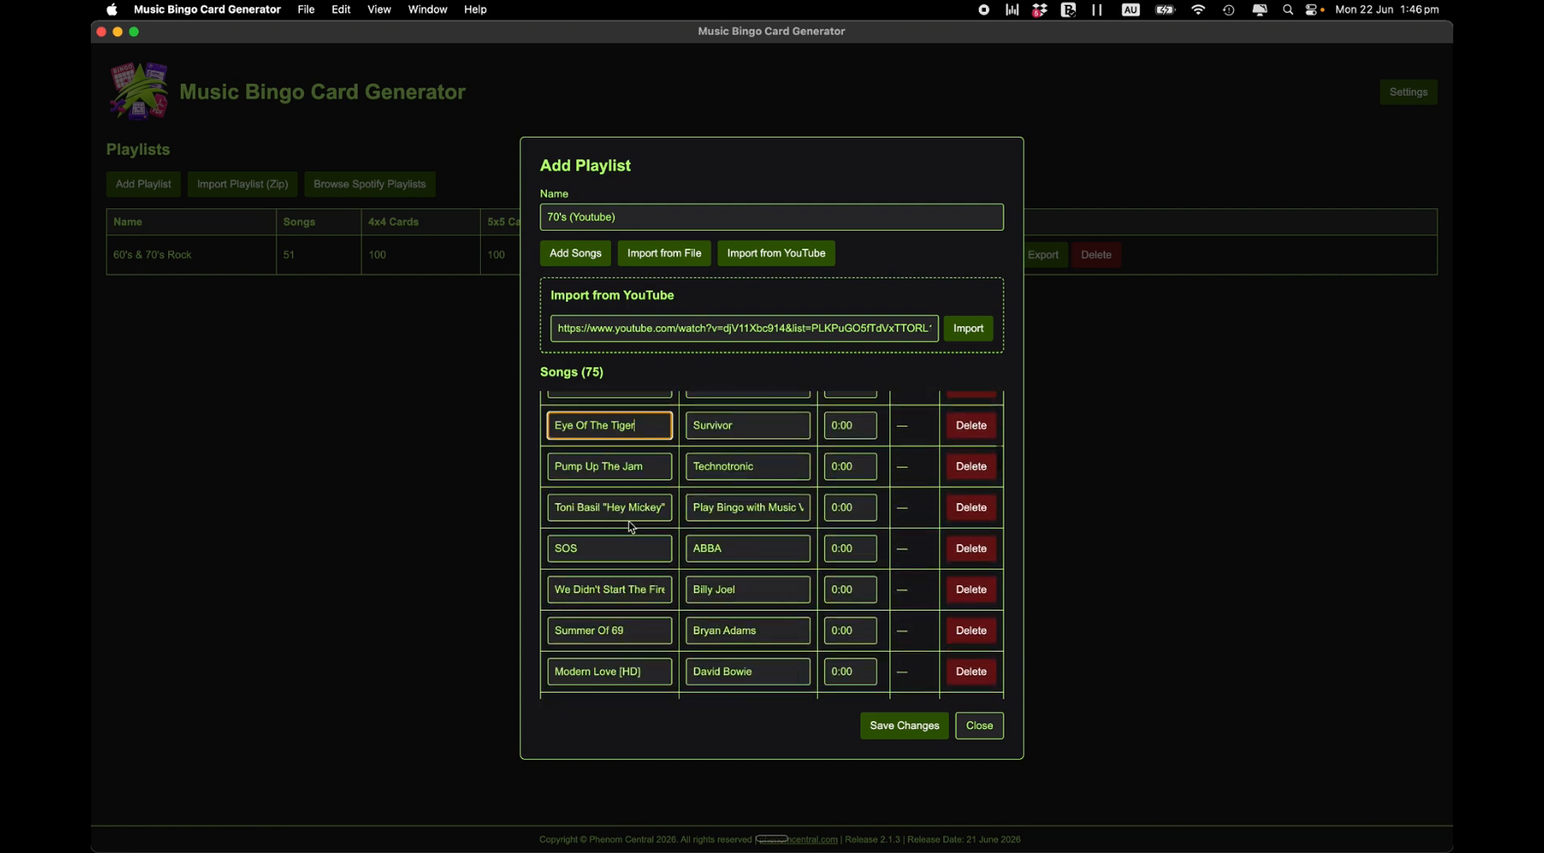
pyautogui.click(895, 724)
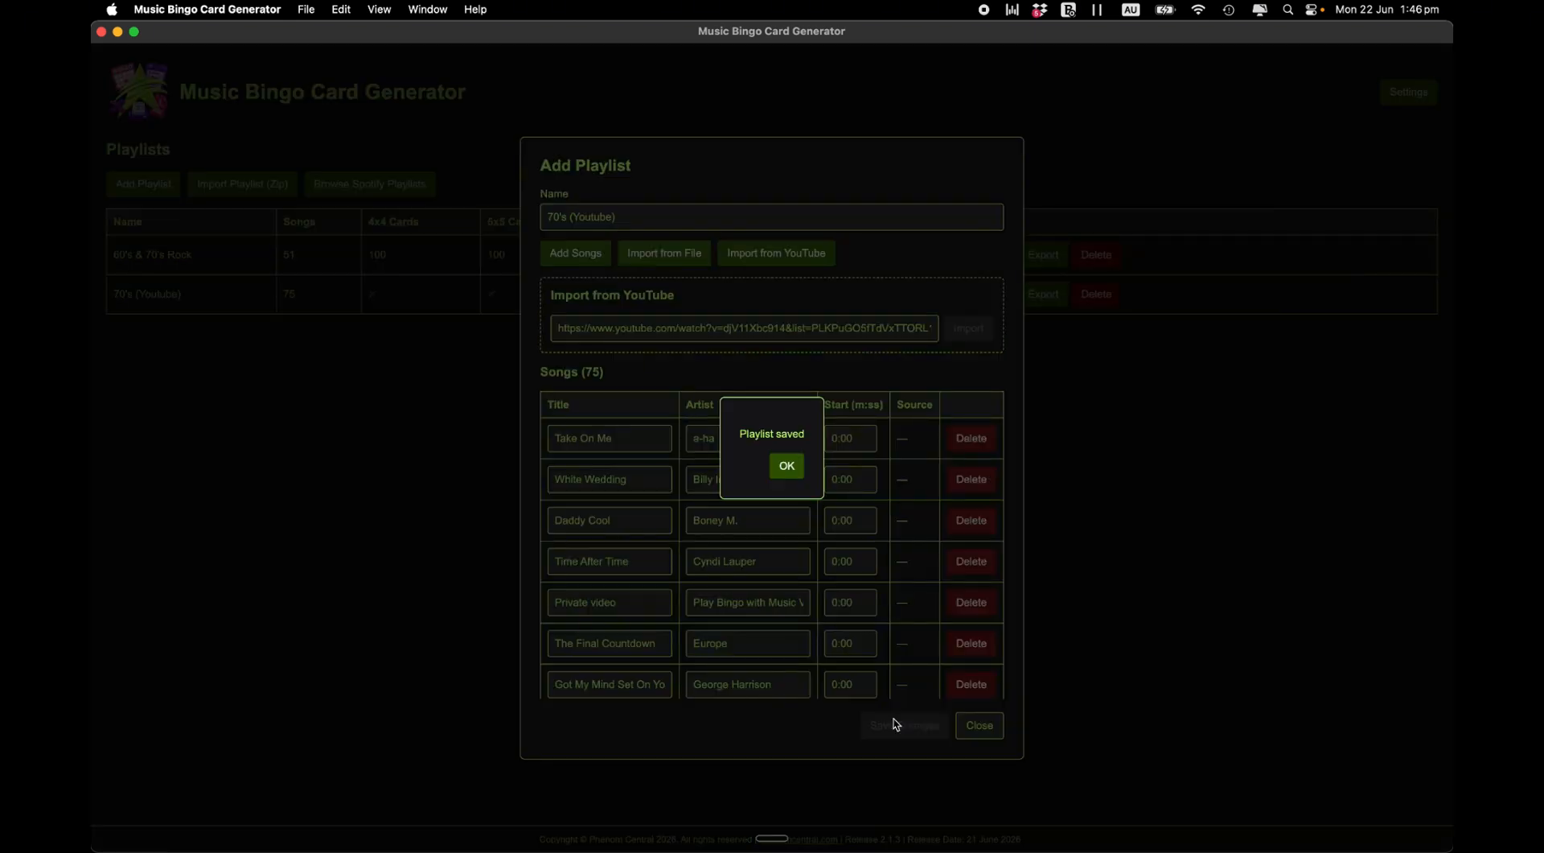
pyautogui.click(787, 466)
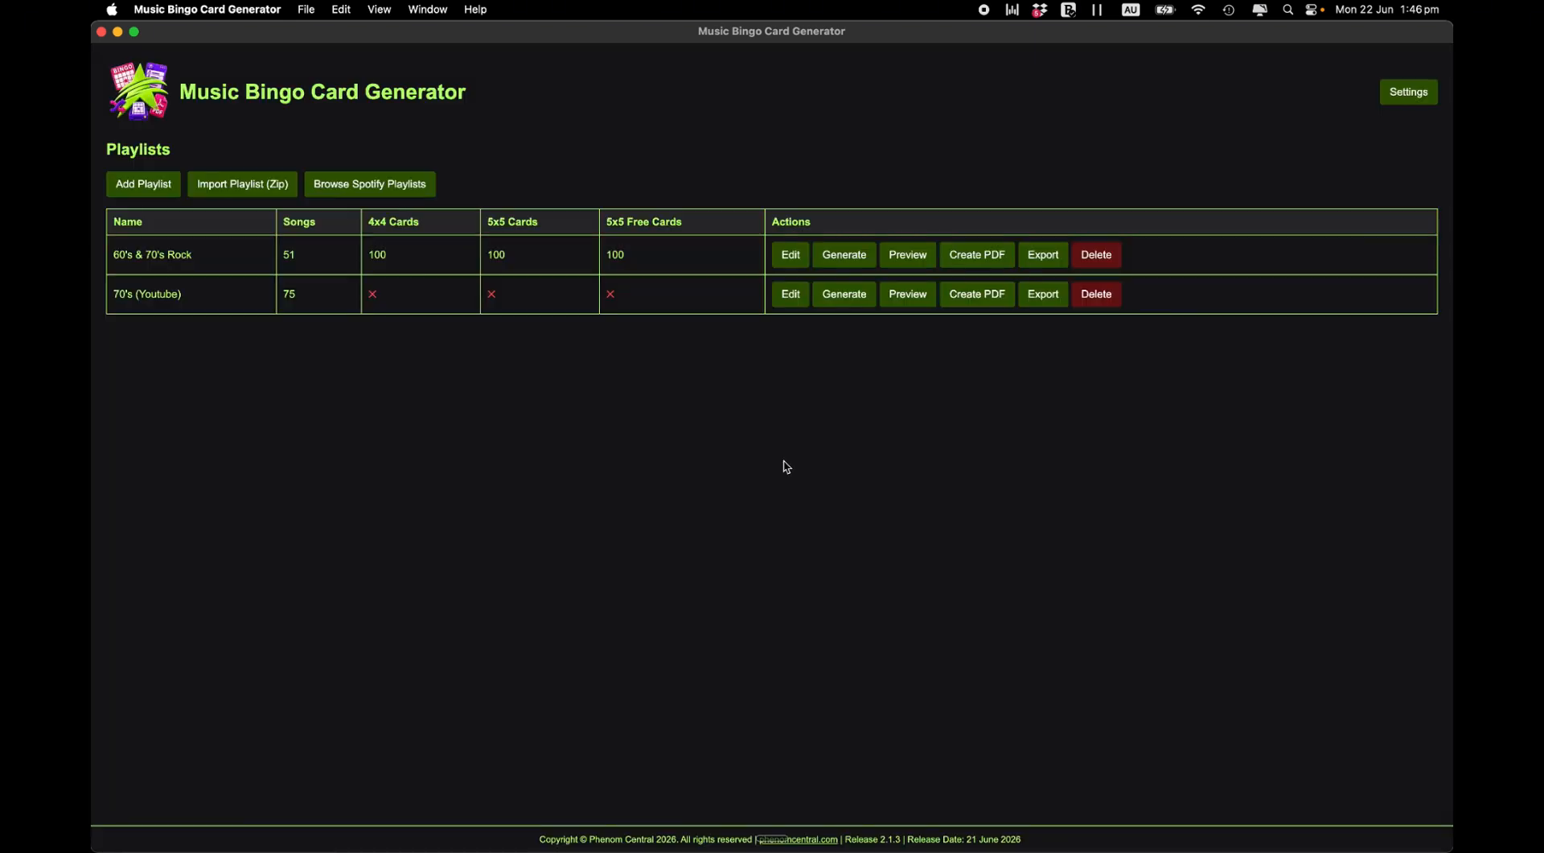